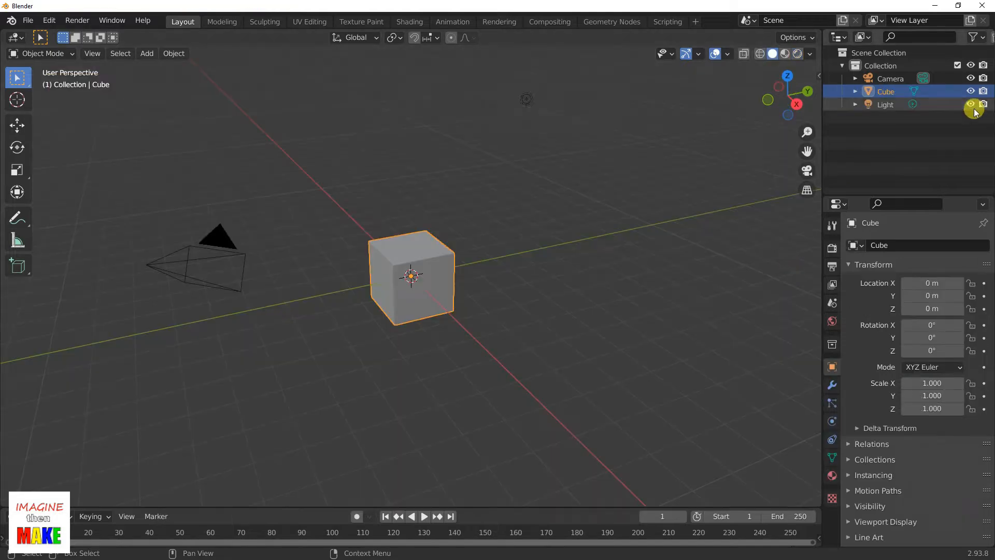
Step: In Edit Mode, add loop cuts that divide the cube's front face into a four-by-four grid
left_click(407, 287)
key("Tab")
left_click(17, 357)
left_click(326, 272)
scroll(342, 294, "up", 1)
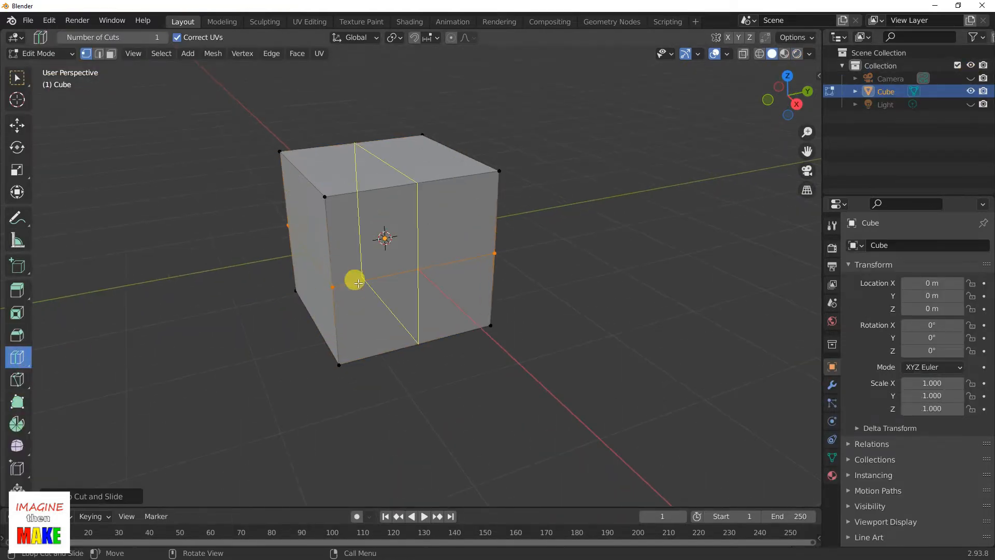
left_click(17, 78)
Step: Save the file as "2022-04-02 colored cube for simple animation 2.blend"
left_click(28, 21)
left_click(50, 118)
left_click(409, 193)
left_click(392, 460)
left_click(479, 460)
type("2")
key("Return")
left_click(697, 460)
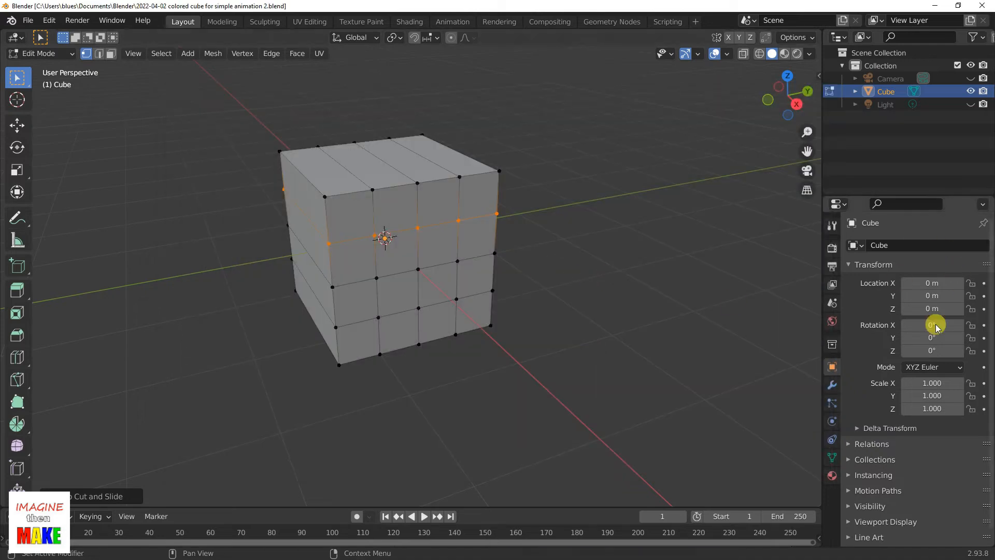
Step: Add two new materials to the cube, one with a red base color and one white
left_click(832, 475)
left_click(984, 246)
left_click(923, 325)
left_click(927, 474)
left_click(916, 385)
left_click(984, 246)
left_click(922, 325)
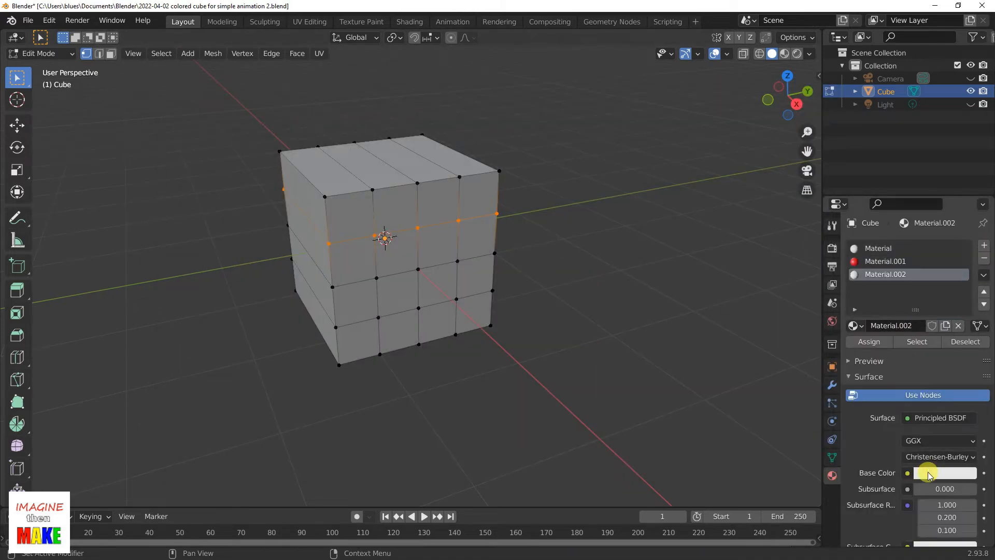
Step: Assign the red material to the four diagonal squares of the front face and switch to Material Preview shading
left_click(885, 262)
left_click(864, 343)
left_click_drag(299, 182, 506, 340)
left_click(863, 342)
left_click(784, 54)
left_click_drag(406, 253, 469, 315)
left_click(863, 343)
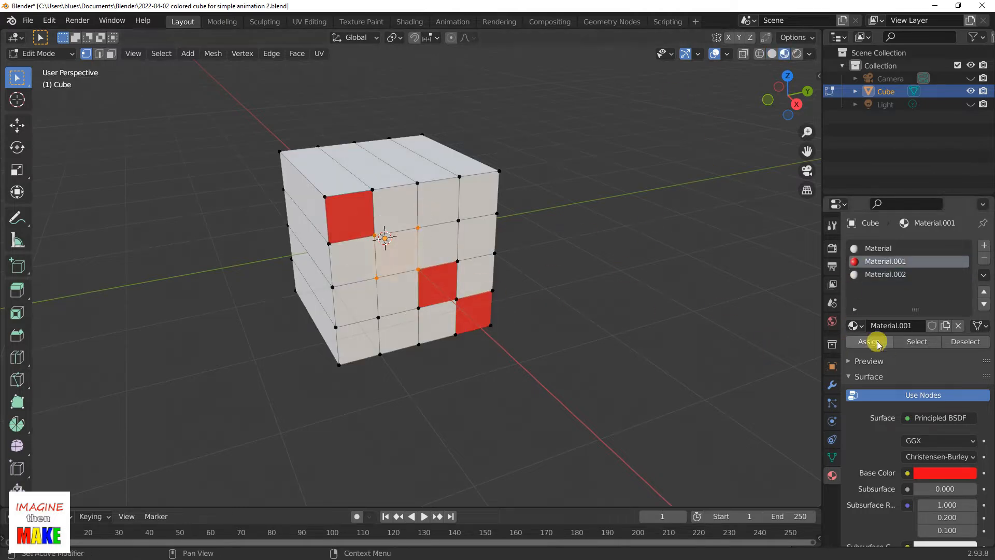
Step: Add three loop cuts across the cube's undivided direction so every side gets a four-by-four grid
mouse_move(604, 309)
middle_mouse_down()
mouse_move(600, 271)
mouse_move(717, 223)
mouse_move(752, 261)
middle_mouse_up()
left_click(773, 54)
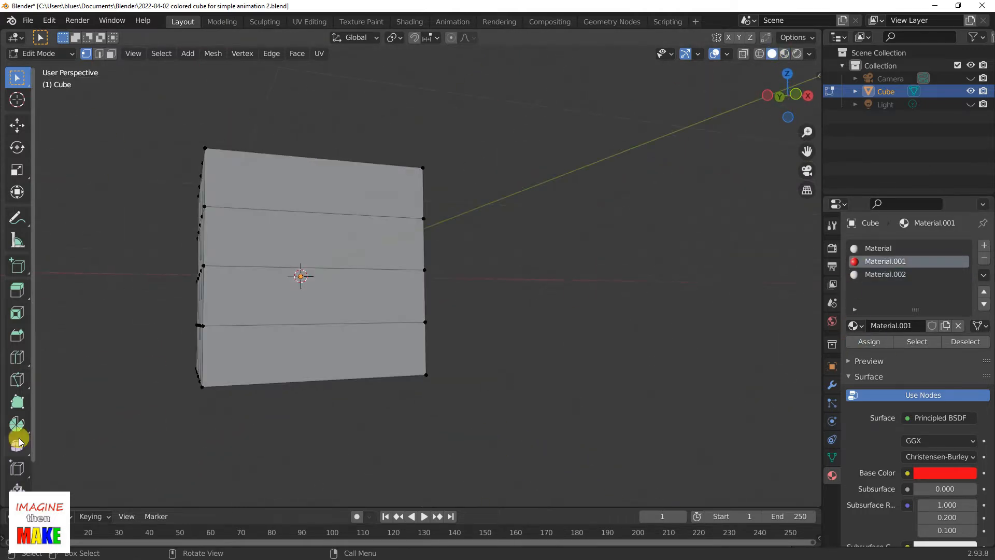
left_click(18, 357)
left_click(322, 212)
left_click(371, 214)
left_click(266, 211)
left_click(17, 78)
Step: In Material Preview, assign the red material to the front face's first-column square in the third row
middle_click_drag(525, 449, 622, 493)
left_click(784, 54)
mouse_move(690, 249)
middle_mouse_down()
mouse_move(653, 297)
mouse_move(499, 384)
mouse_move(590, 384)
mouse_move(549, 382)
mouse_move(541, 362)
middle_mouse_up()
left_click(261, 329)
middle_click_drag(429, 330, 401, 332)
left_click(319, 316, "shift")
left_click(323, 374, "shift")
left_click(262, 388, "shift")
left_click(865, 345)
Step: Assign red to the front face's second square in the bottom row and the last square in the second row
left_click(323, 375)
left_click(326, 428, "shift")
left_click(426, 239)
left_click(474, 231, "shift")
left_click(473, 286, "shift")
left_click(427, 294, "shift")
left_click(869, 342)
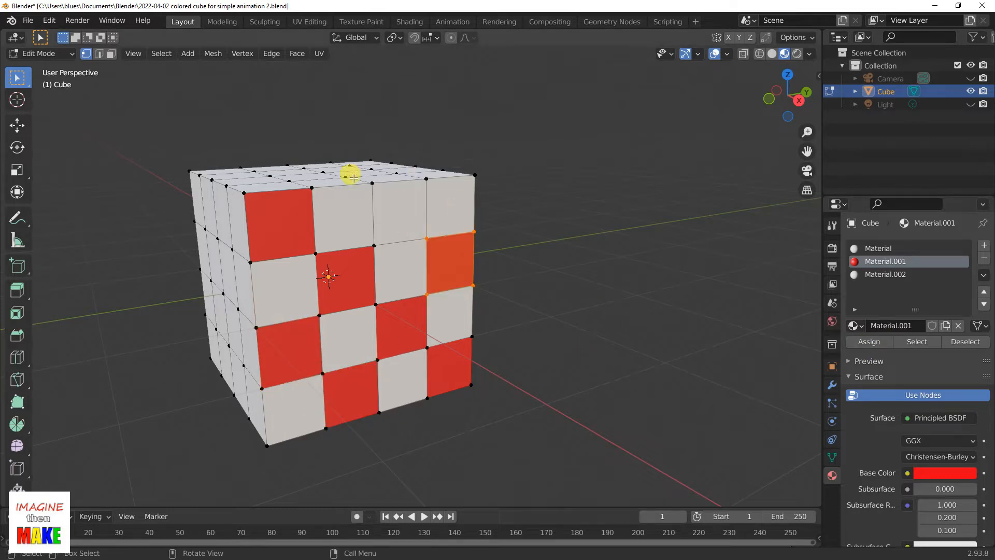
left_click(869, 342)
Step: Assign the red material to the first corner square of the top face's front row
middle_click_drag(548, 223, 518, 322)
left_click(237, 158)
left_click(298, 154, "shift")
left_click(304, 216, "shift")
left_click(237, 221, "shift")
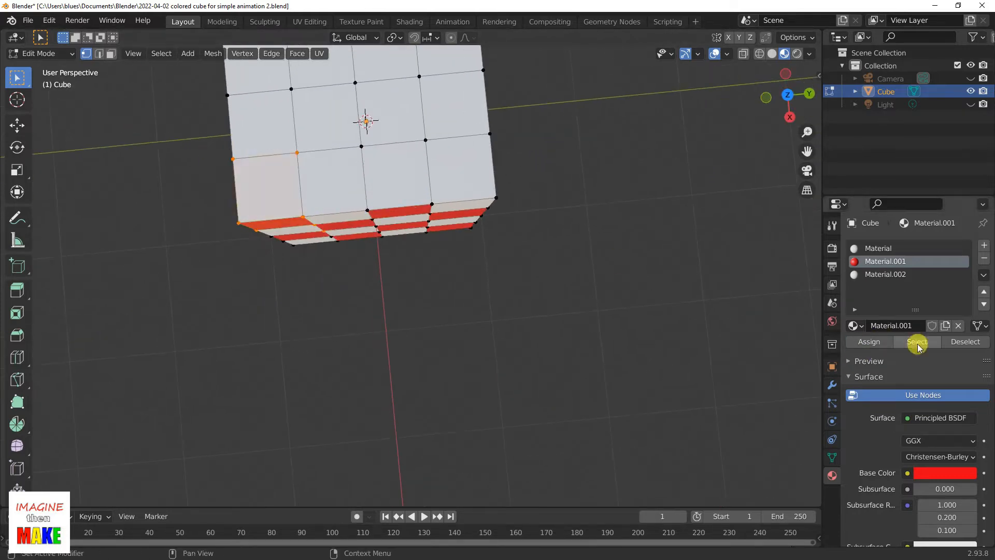
left_click(869, 343)
Step: Assign red to the remaining alternate squares in the top face's front two rows
left_click(869, 342)
middle_click_drag(525, 227, 522, 205)
left_click(869, 342)
middle_click_drag(629, 129, 610, 265)
left_click(493, 141)
left_click(493, 80, "shift")
left_click(430, 80, "shift")
left_click(869, 343)
Step: Complete the top face's checkerboard by assigning red to alternate squares in its back two rows
mouse_move(787, 97)
left_mouse_down()
mouse_move(766, 99)
mouse_move(797, 99)
left_mouse_up()
left_click_drag(247, 200, 343, 289)
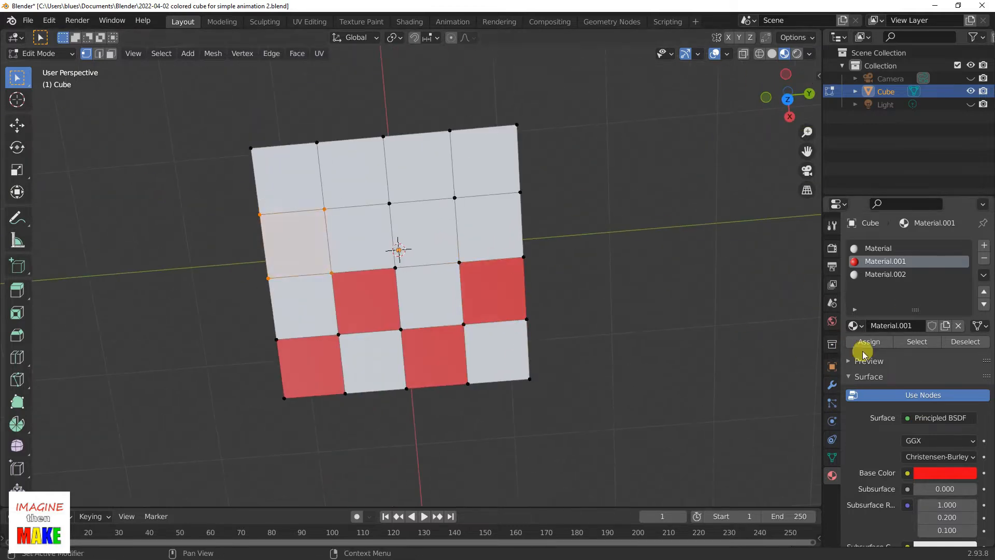
left_click(869, 343)
left_click_drag(379, 189, 471, 277)
left_click(870, 342)
left_click_drag(439, 115, 534, 207)
left_click(869, 342)
left_click_drag(306, 124, 402, 220)
Step: On the adjoining blank side behind the top face, assign red to alternate squares in the two nearest rows
middle_click_drag(580, 125, 585, 193)
left_click_drag(266, 172, 381, 255)
left_click(870, 342)
left_click_drag(340, 227, 439, 311)
left_click(870, 342)
left_click_drag(393, 170, 506, 257)
left_click(869, 342)
left_click_drag(465, 227, 575, 314)
left_click(869, 342)
Step: Assign red to alternate squares in that side's other two rows to complete its checkerboard
left_click_drag(465, 127, 563, 203)
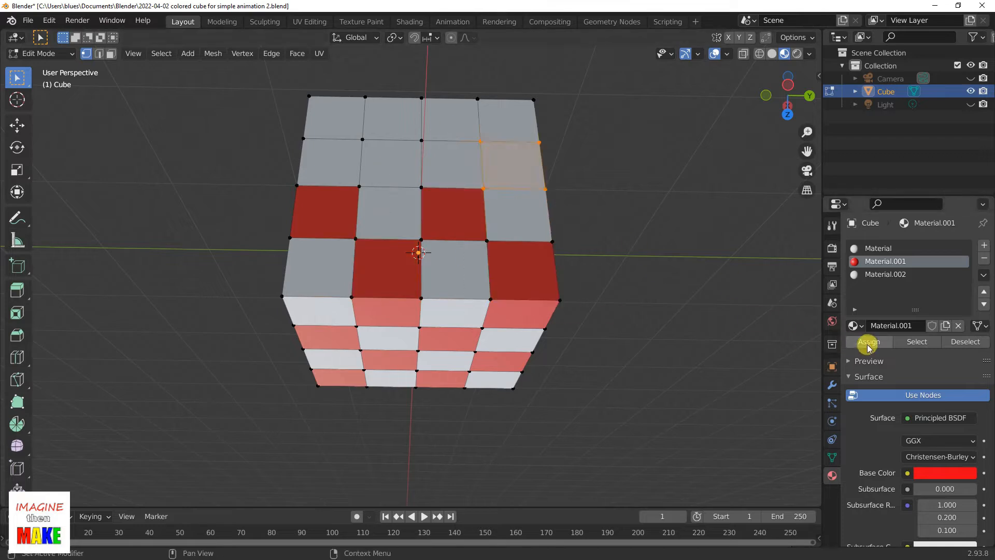
left_click(869, 342)
left_click_drag(344, 125, 441, 203)
left_click(869, 342)
left_click_drag(406, 83, 498, 154)
left_click(870, 342)
Step: On the cube's underside, assign red to alternate squares in the two rows nearest the finished side
left_click_drag(782, 93, 773, 168)
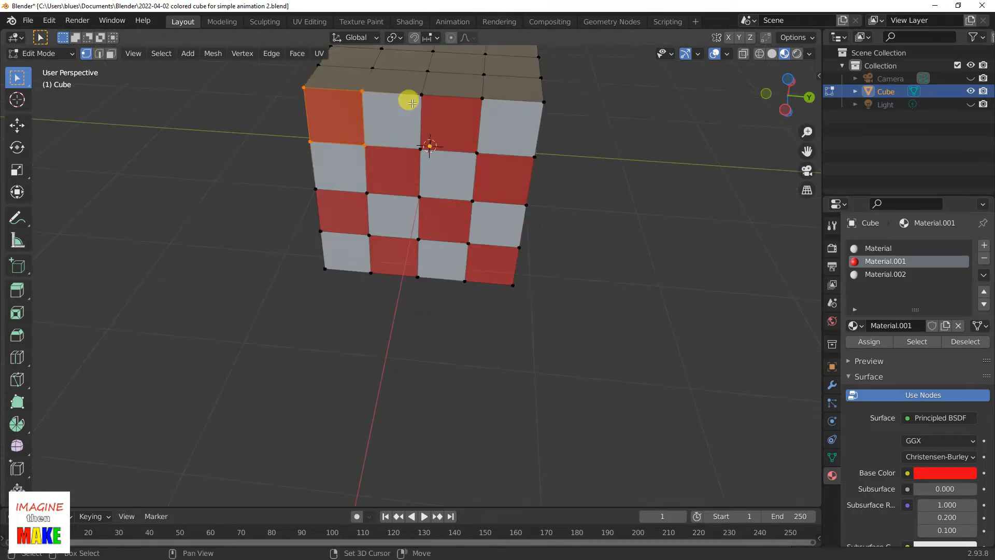
middle_click_drag(408, 111, 426, 329, "shift")
left_click_drag(783, 94, 790, 141)
left_click_drag(287, 249, 386, 355)
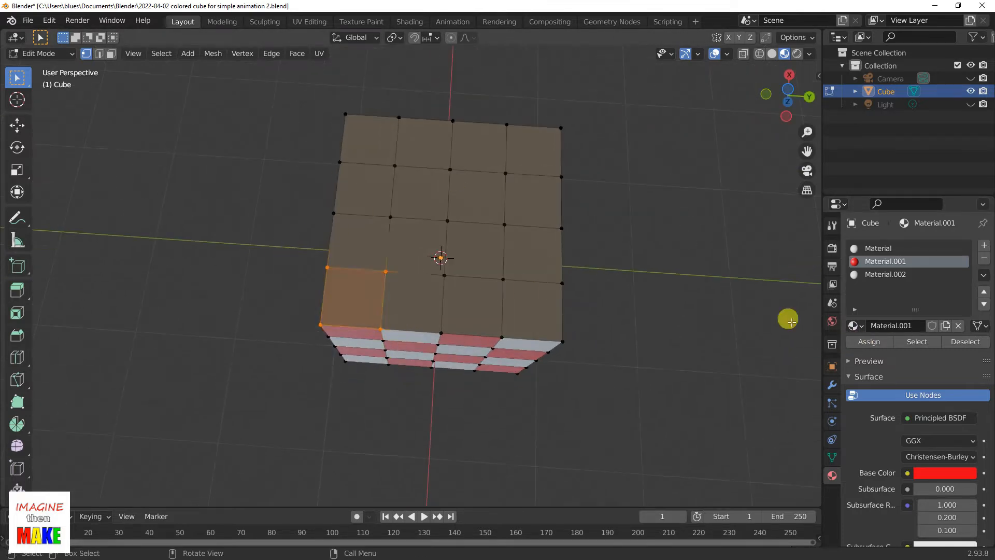
left_click(866, 342)
left_click_drag(358, 185, 468, 293)
left_click(863, 341)
left_click_drag(415, 250, 522, 354)
left_click(863, 342)
left_click_drag(480, 198, 581, 304)
left_click(864, 343)
Step: Complete the underside's checkerboard by assigning red to alternate squares in its two remaining rows
left_click_drag(425, 156, 519, 237)
left_click(864, 342)
left_click_drag(486, 109, 576, 191)
left_click(864, 343)
left_click_drag(320, 148, 395, 222)
left_click(864, 342)
left_click_drag(380, 101, 471, 180)
left_click(864, 342)
Step: Add a purple material and a yellow material to the cube and save the file
left_click_drag(792, 96, 790, 155)
left_click(602, 456)
middle_click_drag(588, 461, 635, 350)
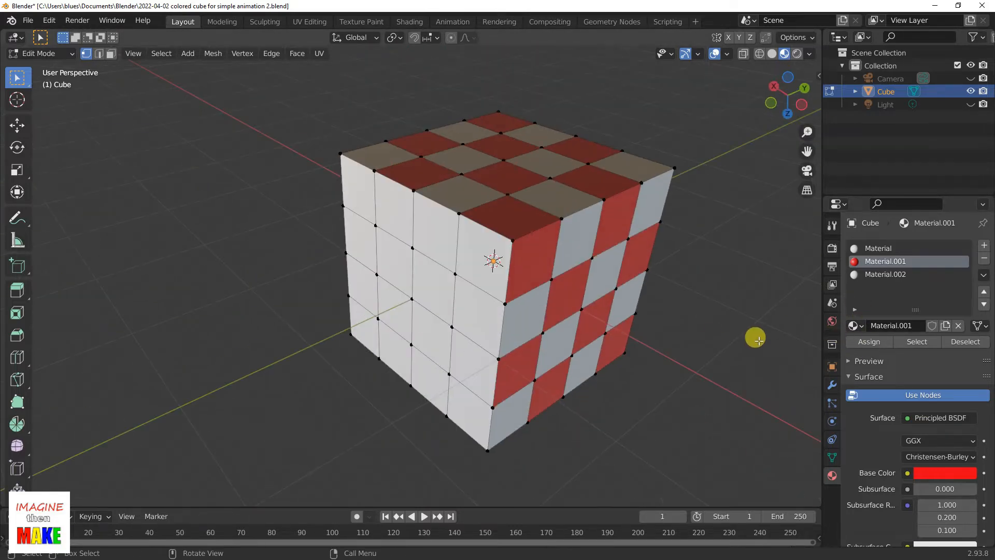
left_click(984, 244)
left_click(892, 326)
left_click(946, 471)
left_click(984, 245)
left_click(892, 325)
left_click(945, 473)
left_click(863, 342)
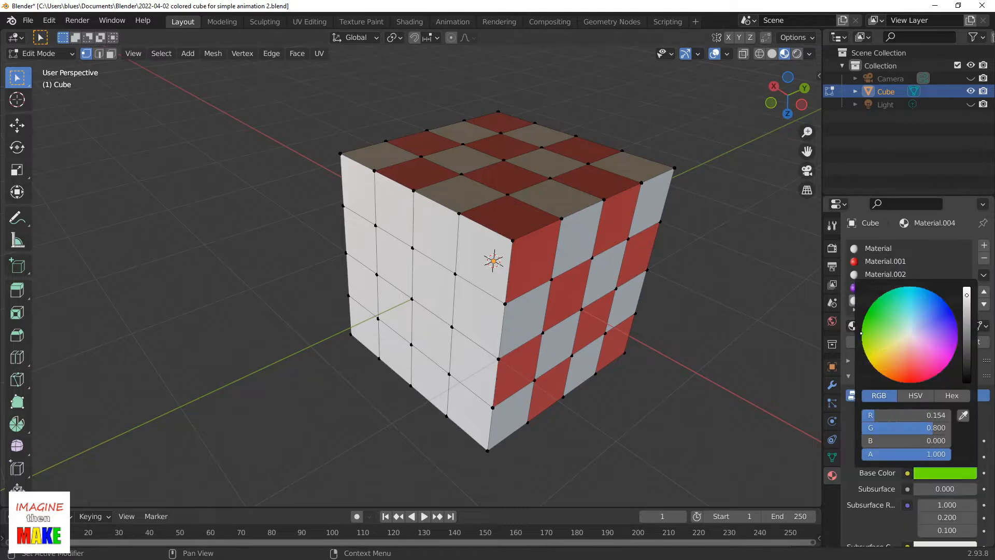
left_click(28, 20)
left_click(73, 106)
Step: In face selection mode, color one diagonal of the blank side purple and the other diagonal yellow
middle_click_drag(675, 391, 346, 116)
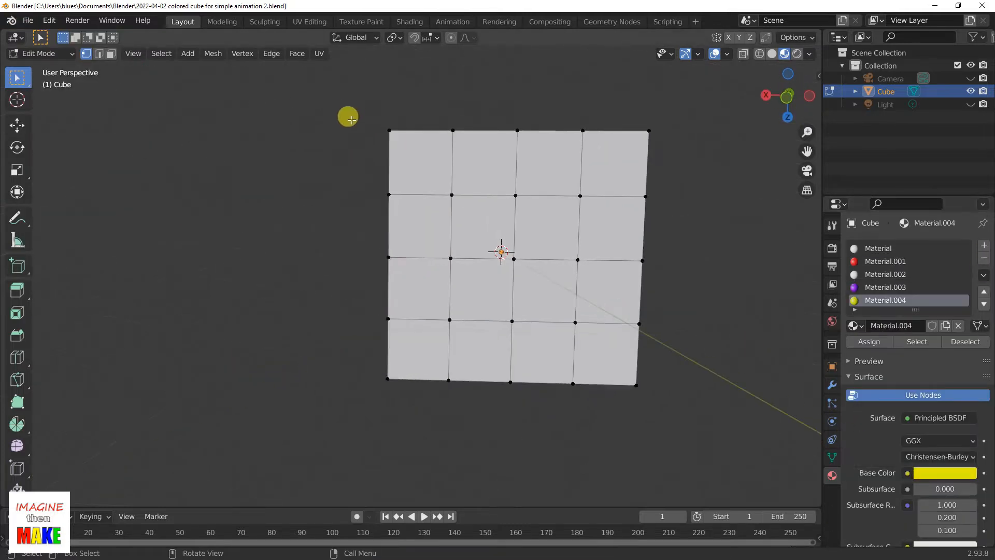
key("3")
left_click(423, 164)
left_click(485, 233, "shift")
left_click(544, 290, "shift")
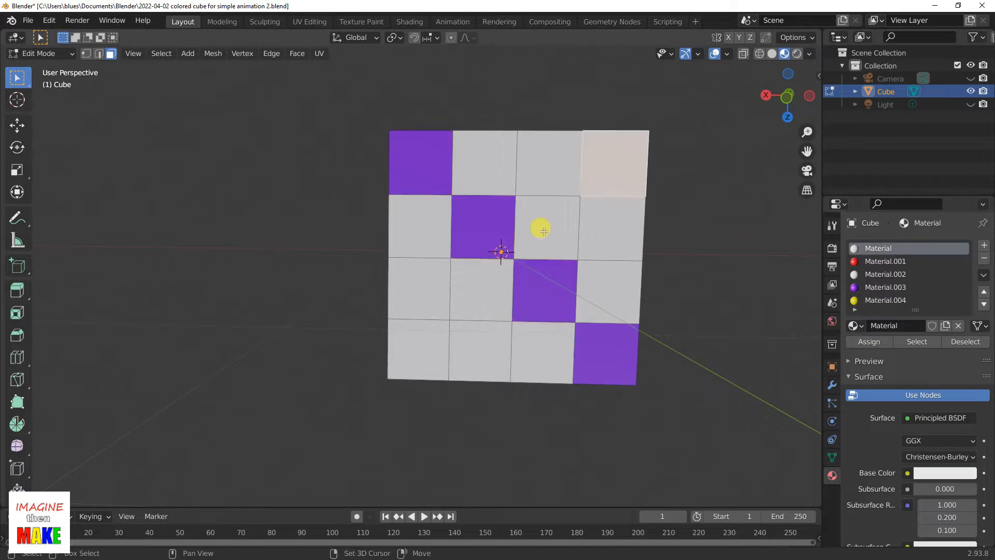
left_click(540, 226, "shift")
left_click(420, 350, "shift")
left_click(483, 290, "shift")
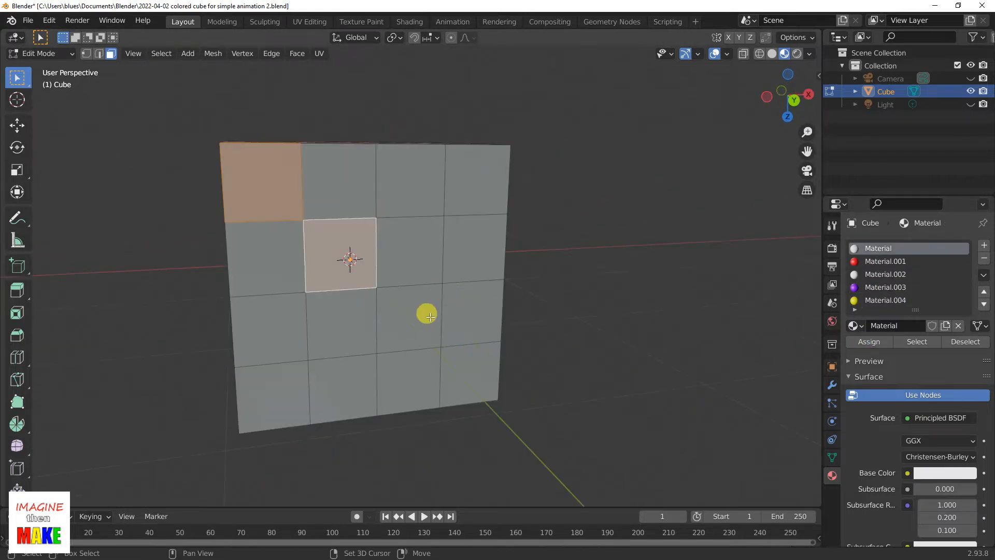
Step: Color the opposite blank side with purple and yellow diagonals and white remaining squares, and return to Object Mode
left_click(424, 313, "shift")
left_click(469, 373, "shift")
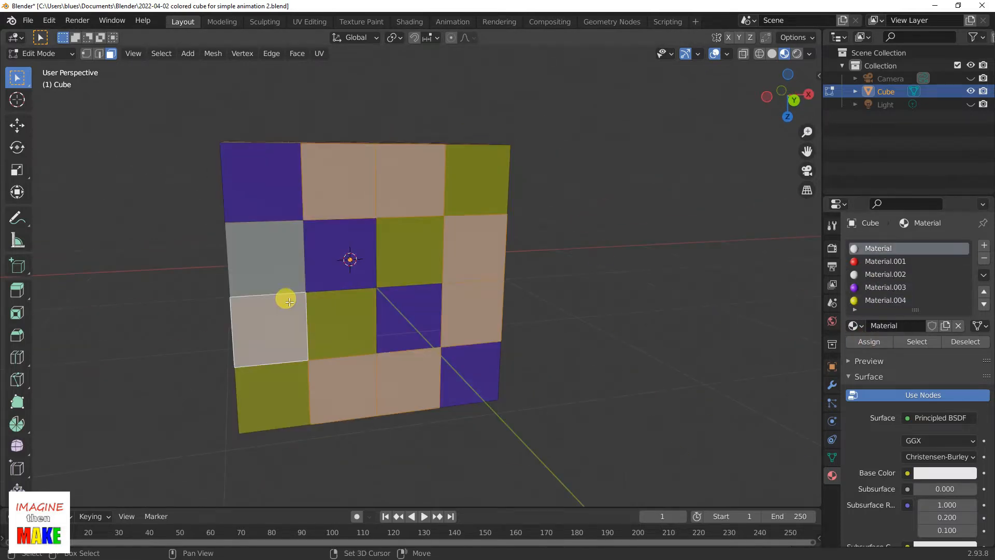
left_click(262, 254)
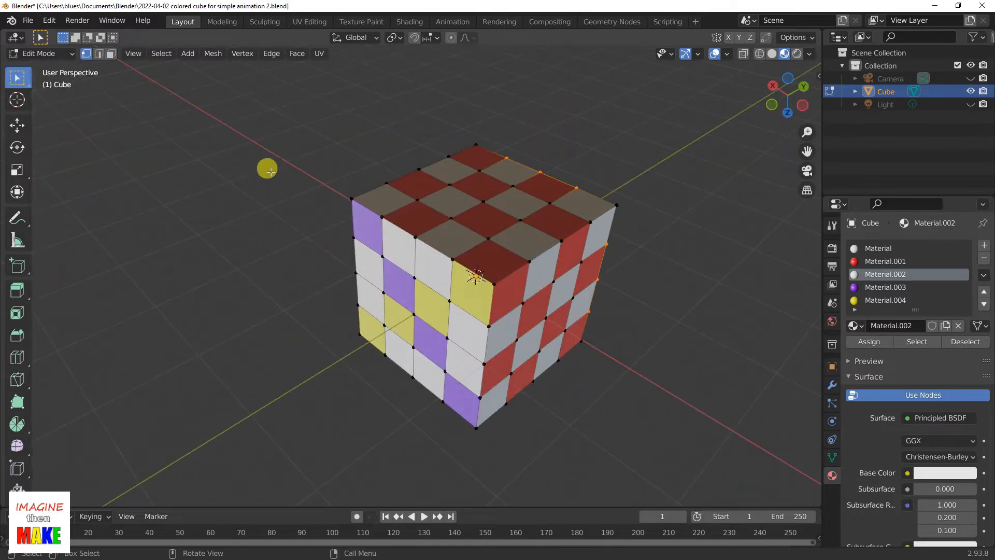
key("Tab")
key("r")
key("y")
right_click(363, 471)
type("rz90r")
key("Escape")
Step: Rotate the cube 90° about the Z axis
type("r")
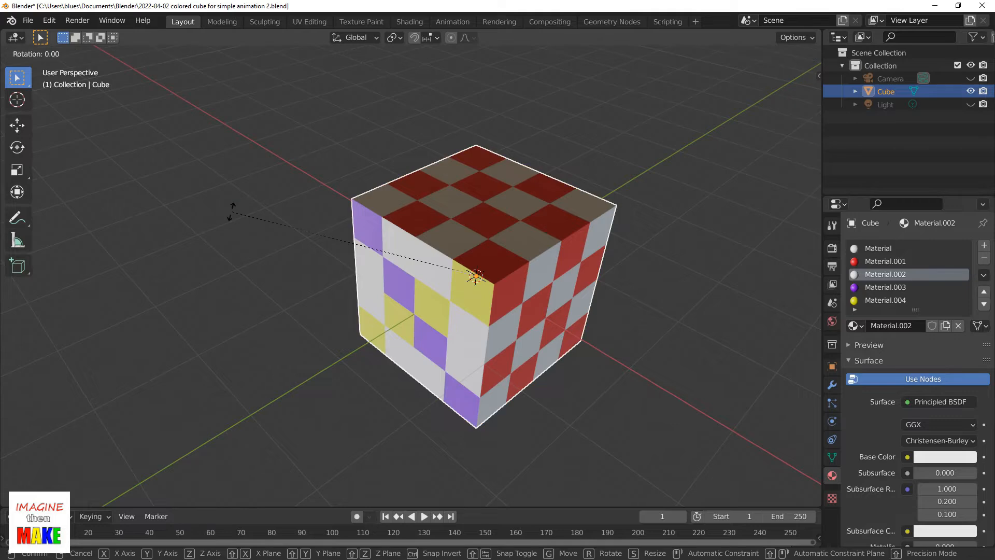
type("z90")
key("Return")
key("r")
key("y")
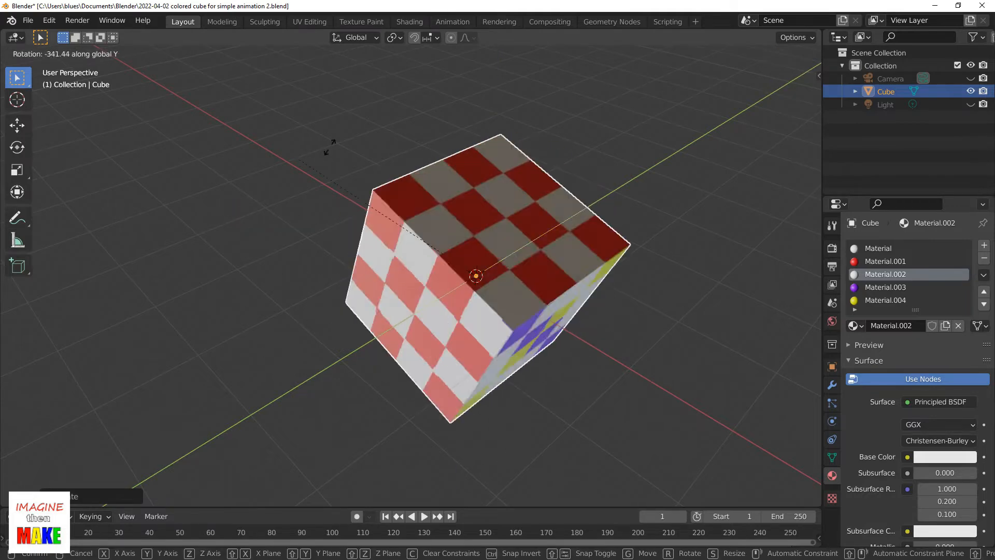
right_click(665, 383)
key("Tab")
key("Tab")
Step: Deselect the cube, place the 3D cursor far away from it, and hide the floor grid and the X and Y axes
left_click(706, 240)
left_click(17, 99)
left_click(57, 111)
left_click(727, 54)
left_click(771, 114)
left_click(792, 115)
left_click(689, 114)
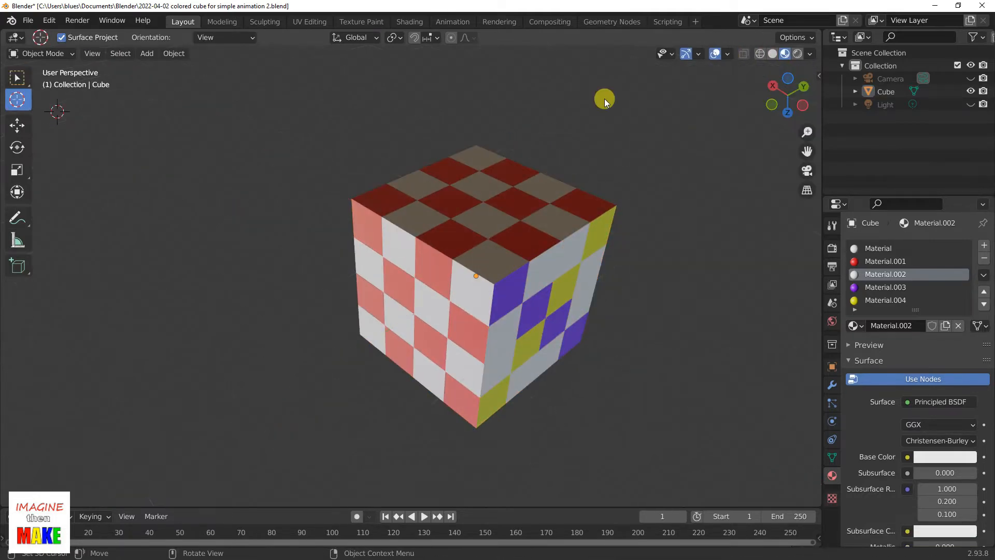
Step: Select the cube and enlarge the timeline area below the viewport
left_click_drag(795, 106, 533, 243)
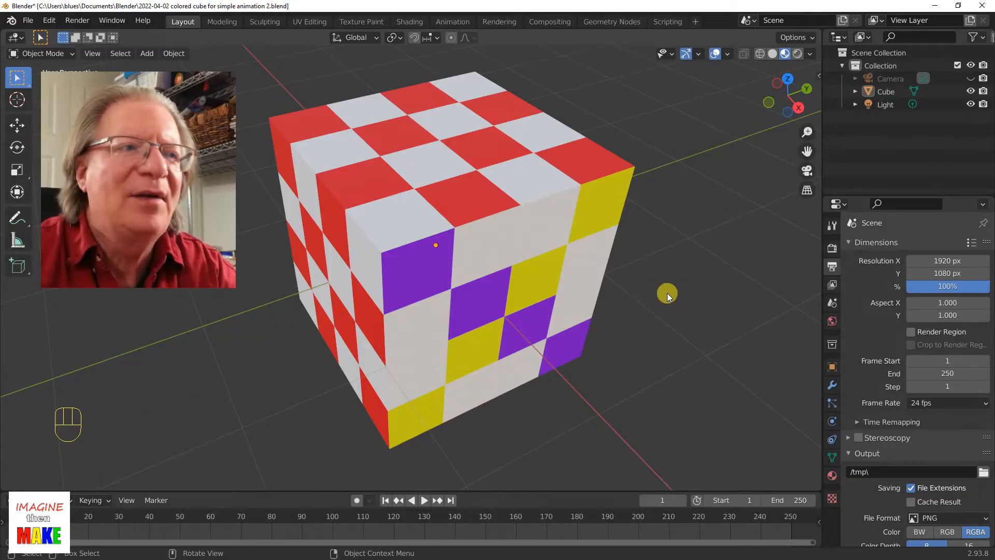
left_click(565, 298)
mouse_move(565, 298)
middle_mouse_down()
mouse_move(505, 321)
mouse_move(507, 346)
mouse_move(559, 312)
mouse_move(569, 288)
middle_mouse_up()
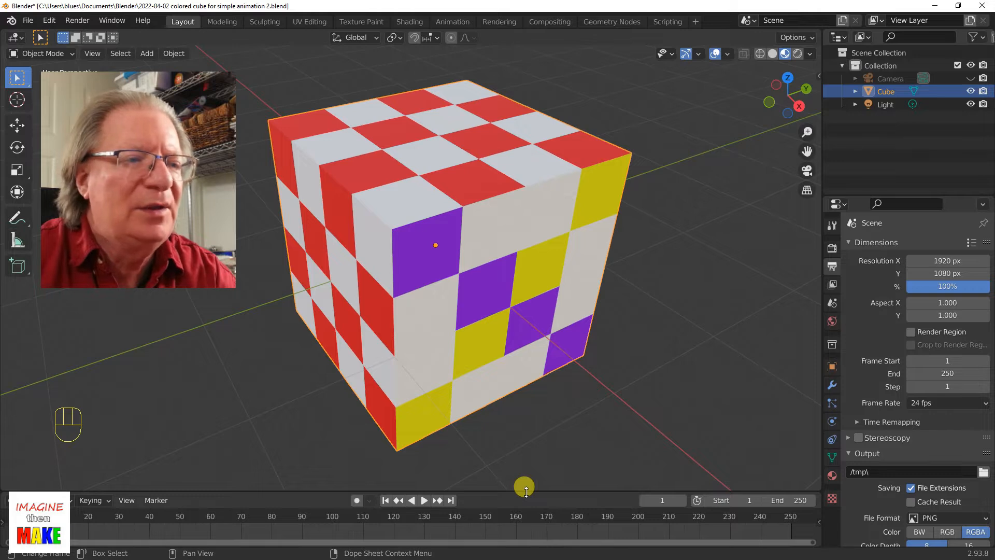
left_click_drag(525, 458, 522, 423)
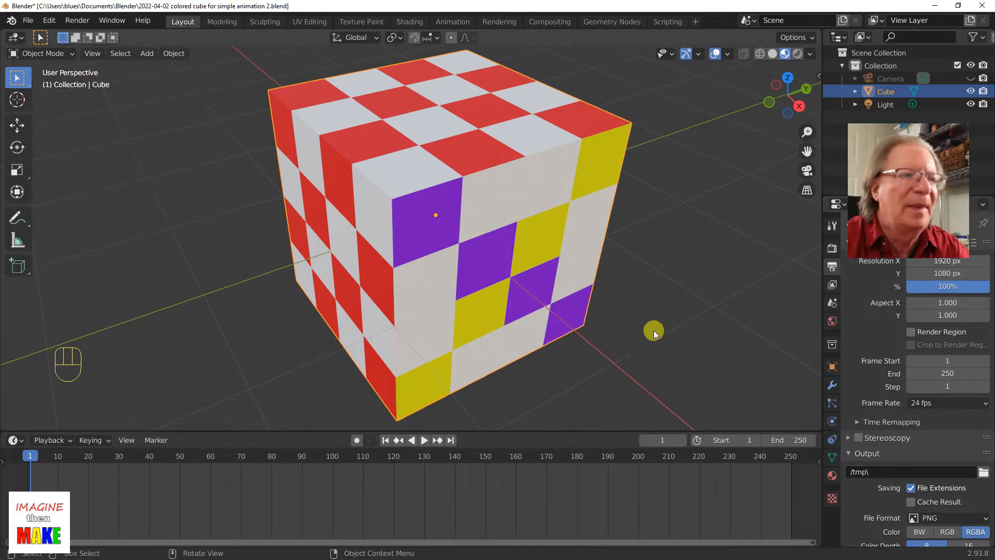
Step: Switch the viewport to look through the scene camera
scroll(506, 237, "down", 2)
scroll(506, 238, "down", 2)
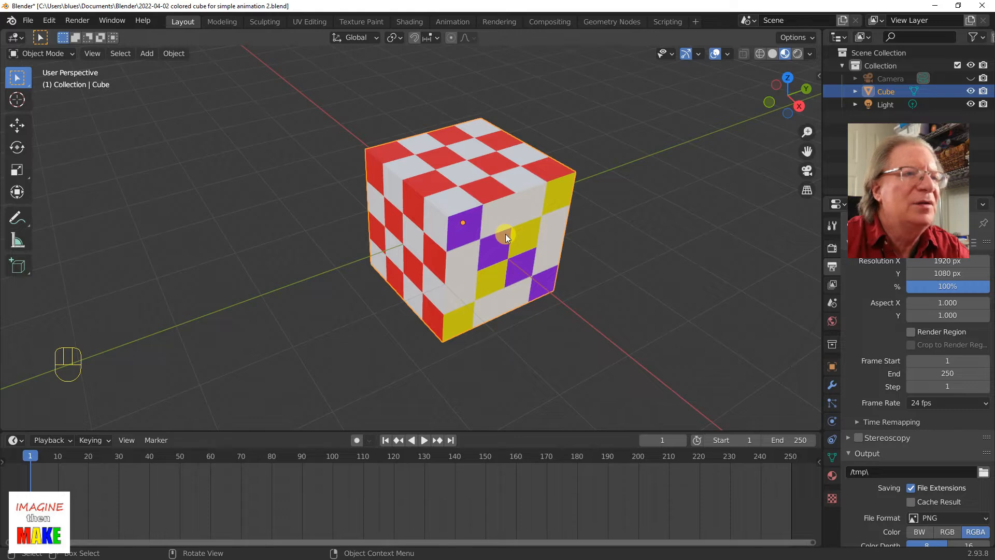
scroll(539, 240, "down", 2)
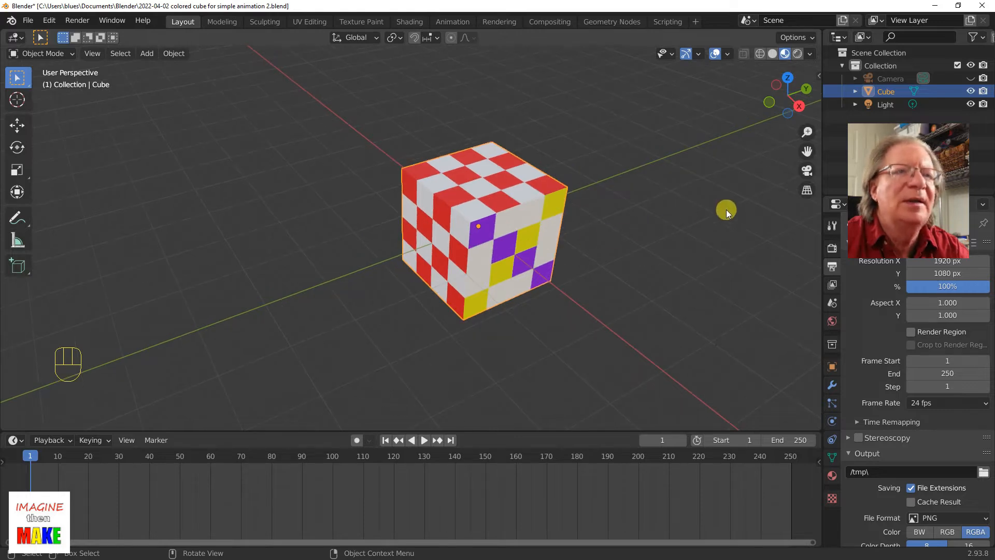
left_click(807, 171)
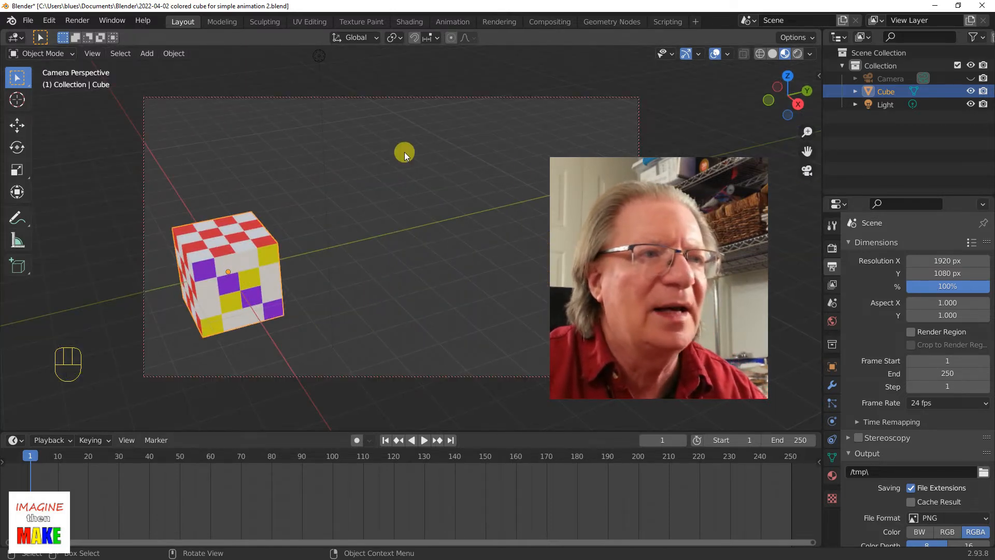
Step: Try repositioning the camera so the cube sits near the middle of the camera frame
middle_click_drag(290, 278, 456, 250, "shift")
scroll(457, 250, "up", 5)
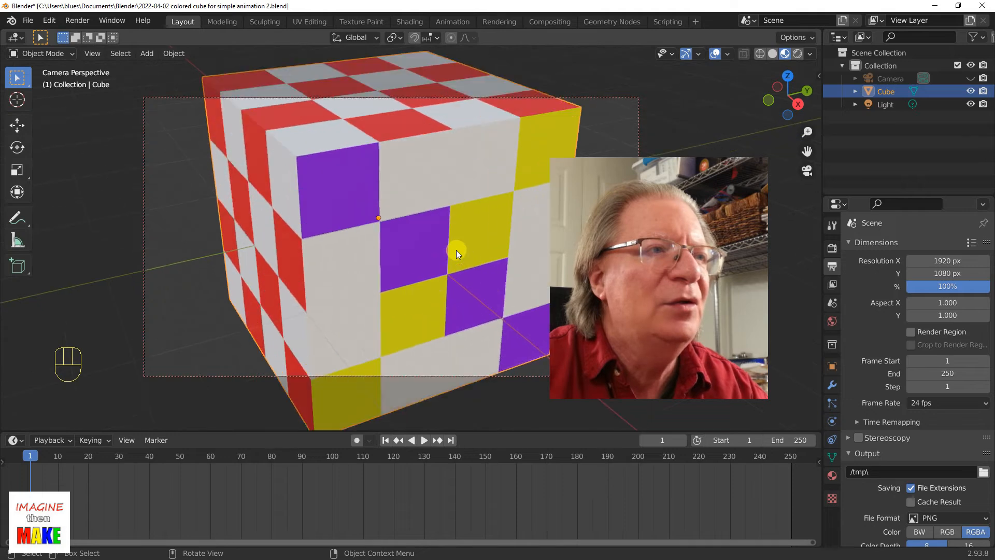
scroll(457, 250, "down", 5)
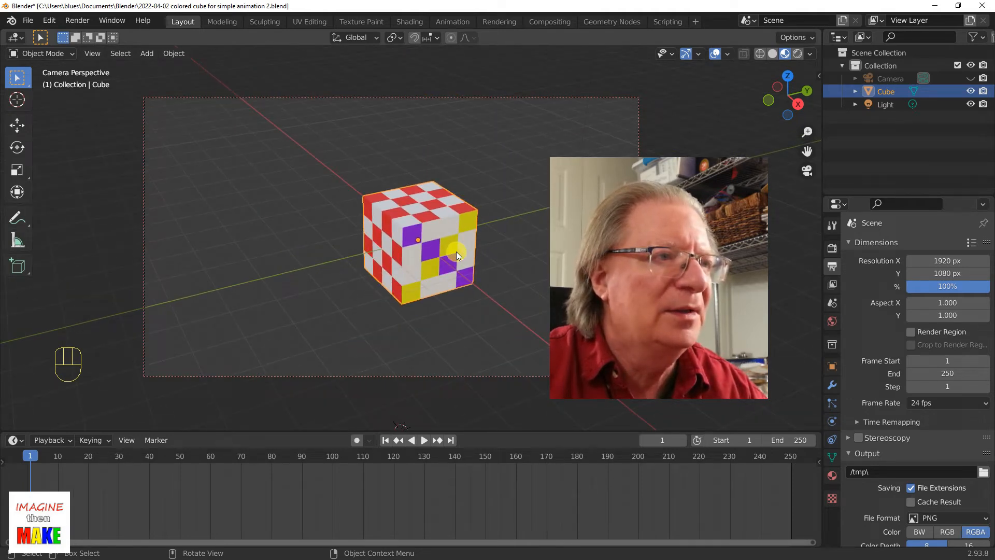
Step: Display the viewport's view settings and toggle the Camera to View lock off and back on
key("n")
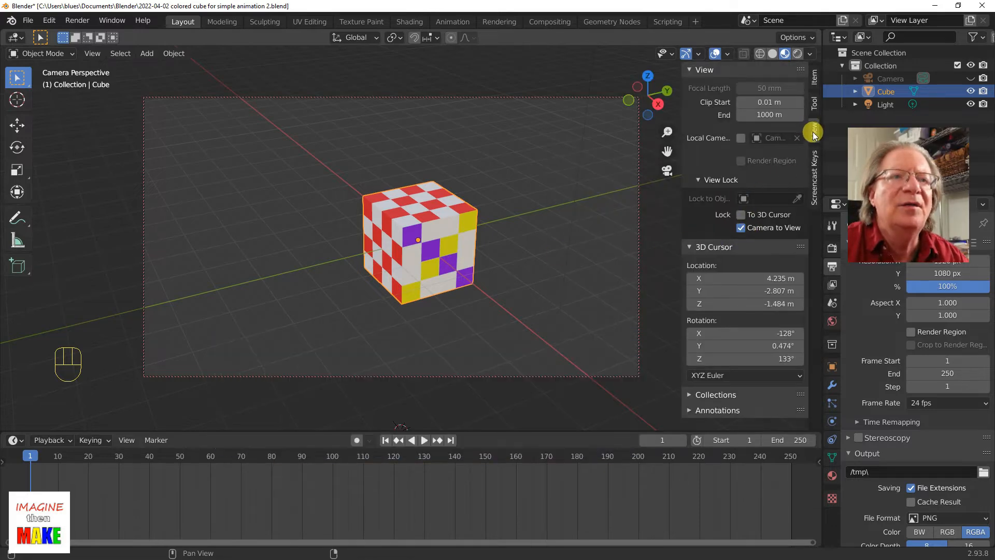
left_click(742, 228)
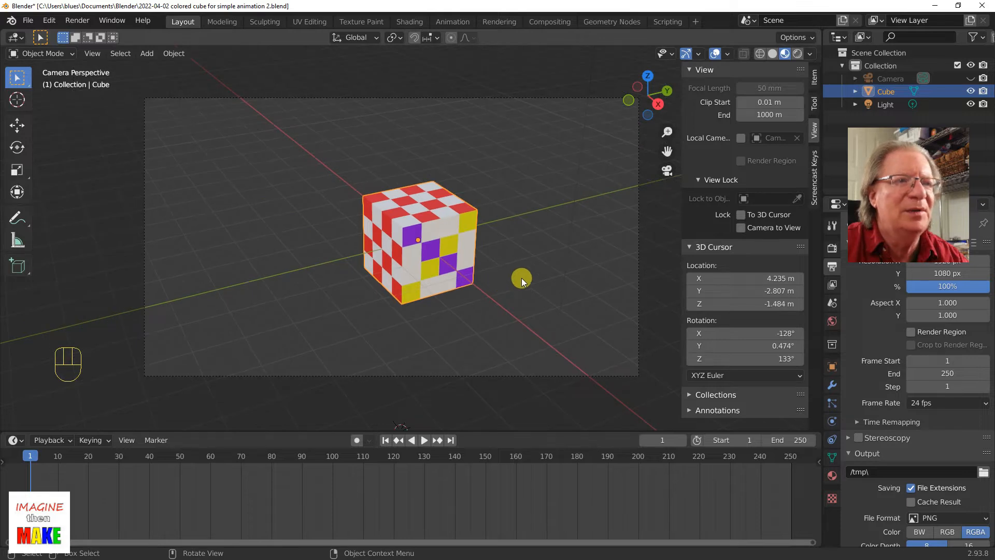
left_click(743, 229)
Step: Reposition the locked camera so the cube sits in the lower-left part of the camera frame, with open space beside it
scroll(552, 281, "up", 3)
scroll(552, 282, "down", 2)
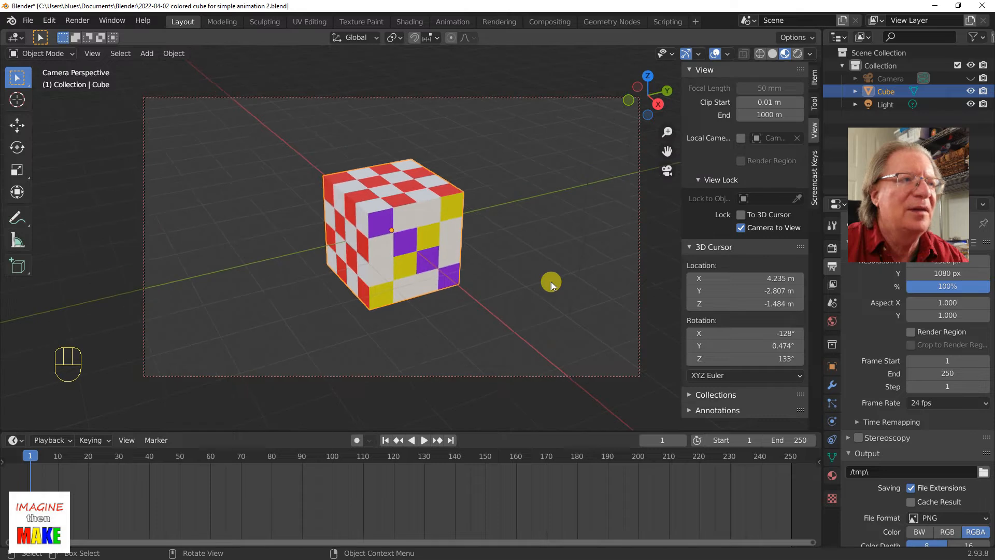
scroll(551, 281, "down", 1)
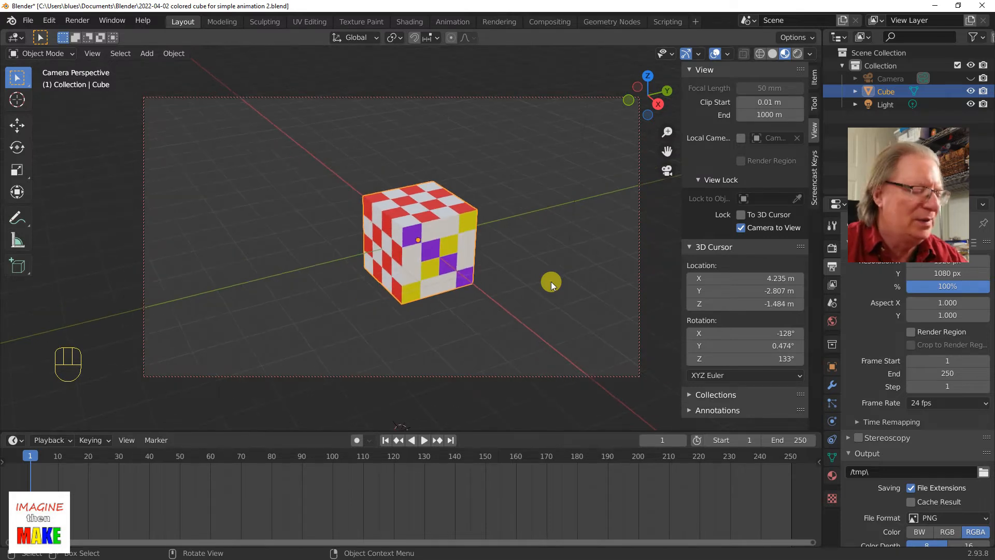
scroll(551, 281, "down", 2)
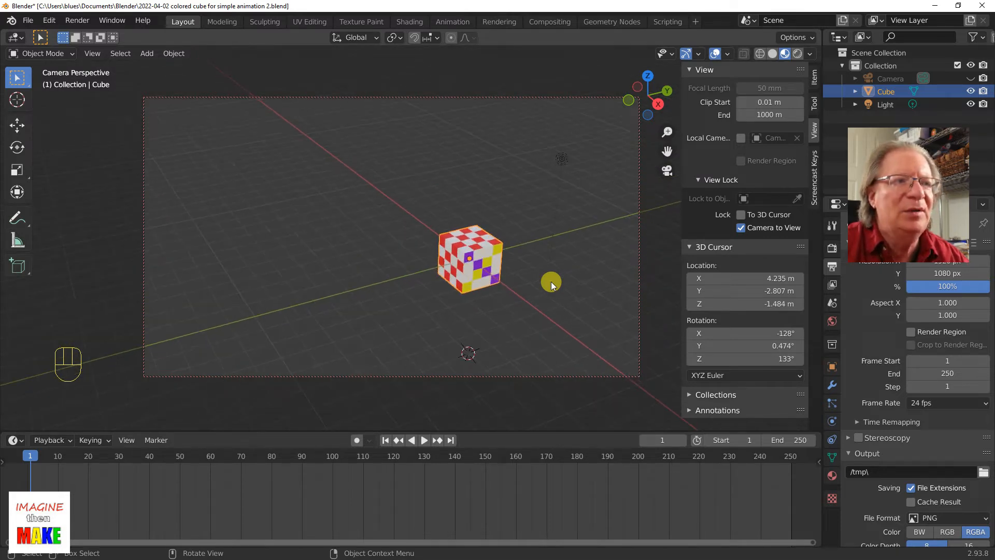
middle_click_drag(552, 281, 332, 324, "shift")
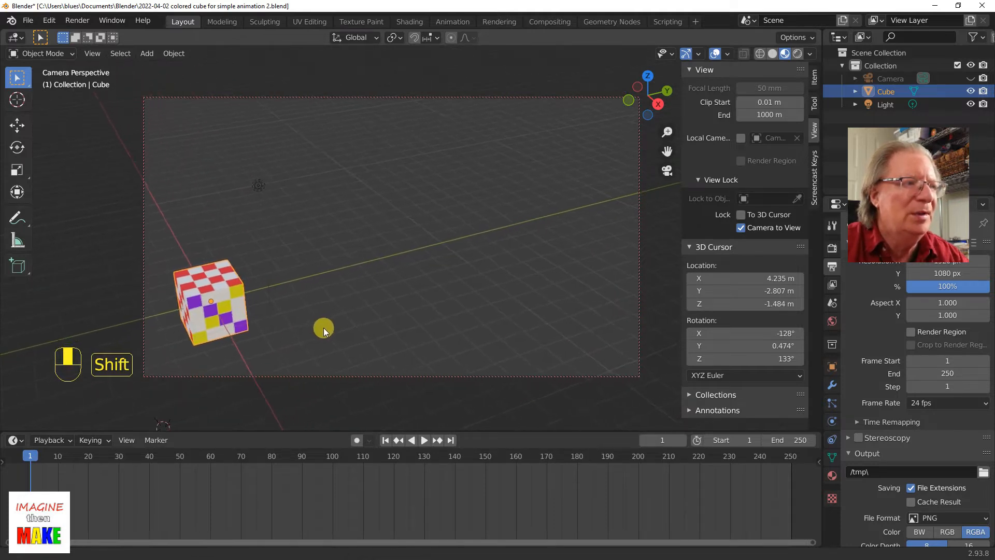
middle_click_drag(324, 328, 384, 313, "shift")
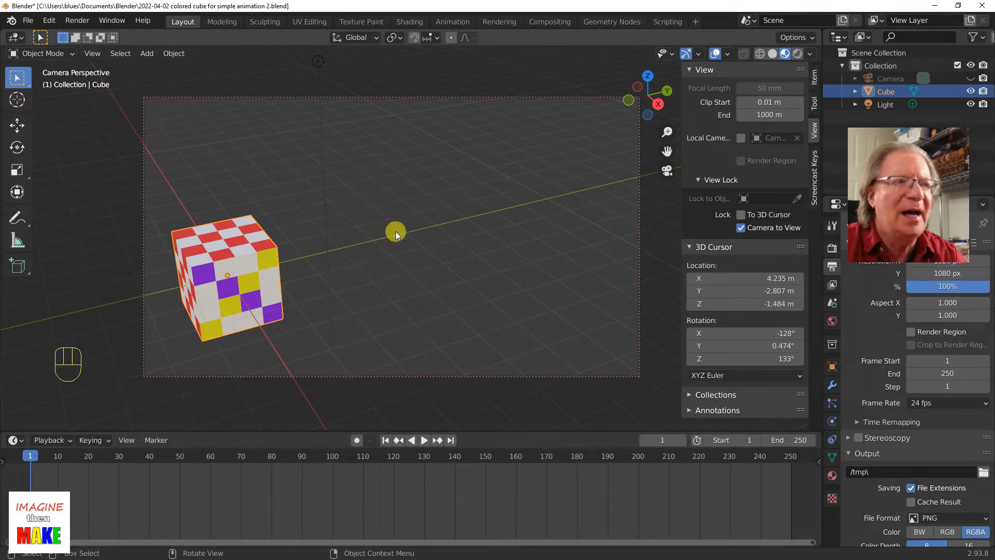
Step: Insert a Location & Rotation keyframe for the cube at frame 1
key("i")
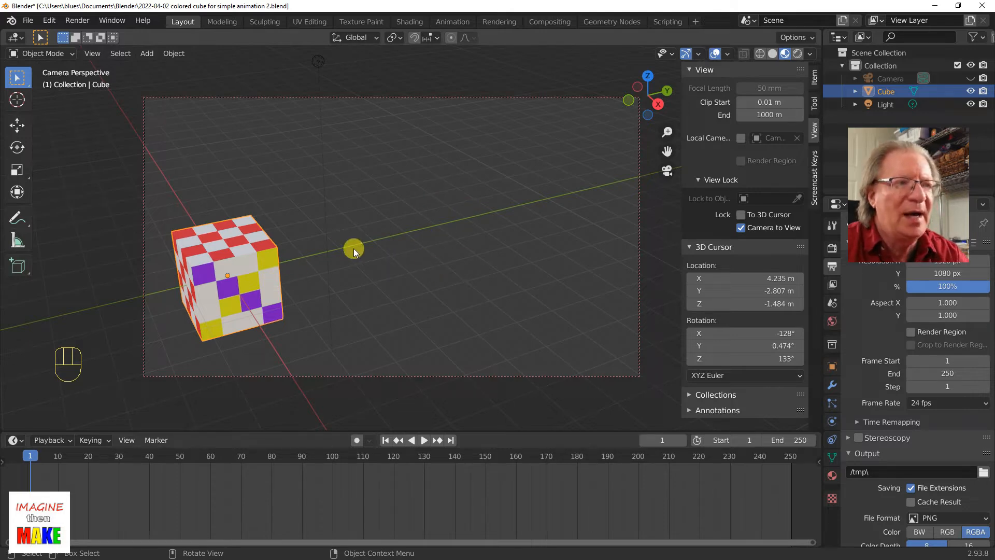
key("i")
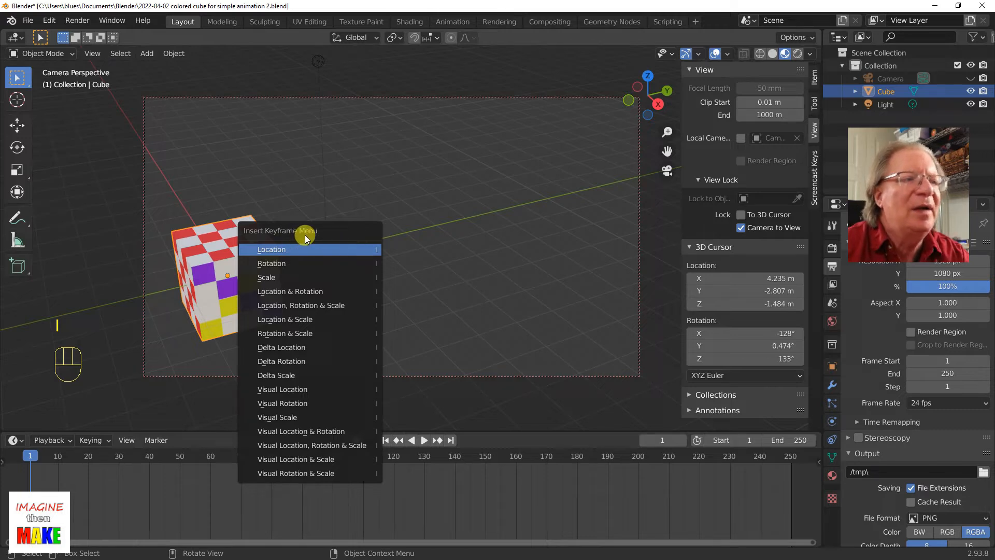
left_click(341, 291)
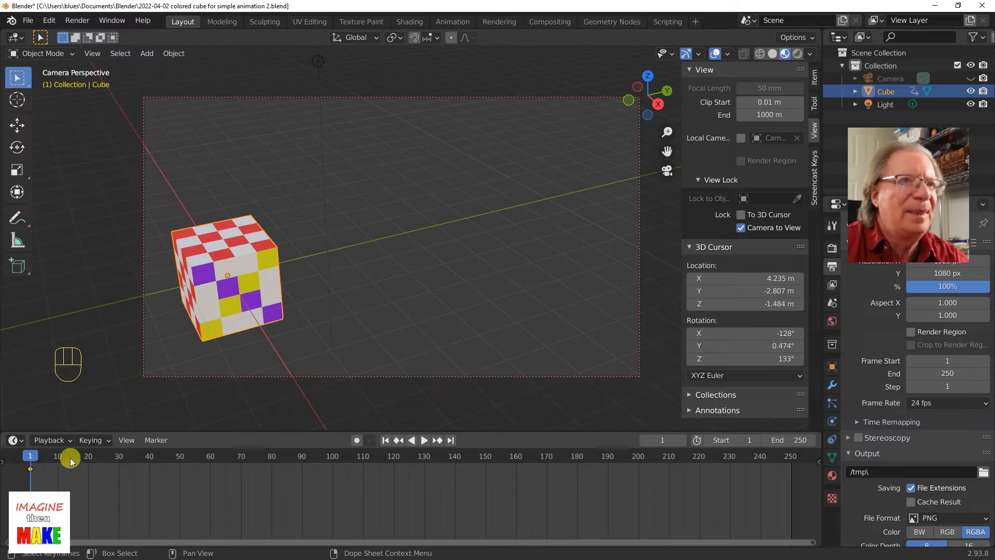
Step: Compare the solid and material preview displays, and set the viewport to wireframe shading with X-ray turned off
left_click(772, 53)
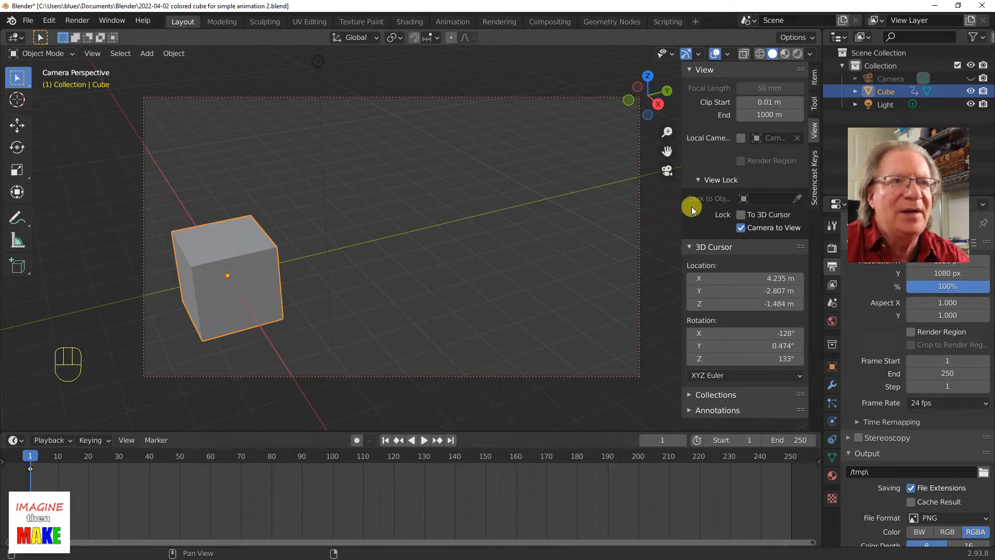
left_click(784, 54)
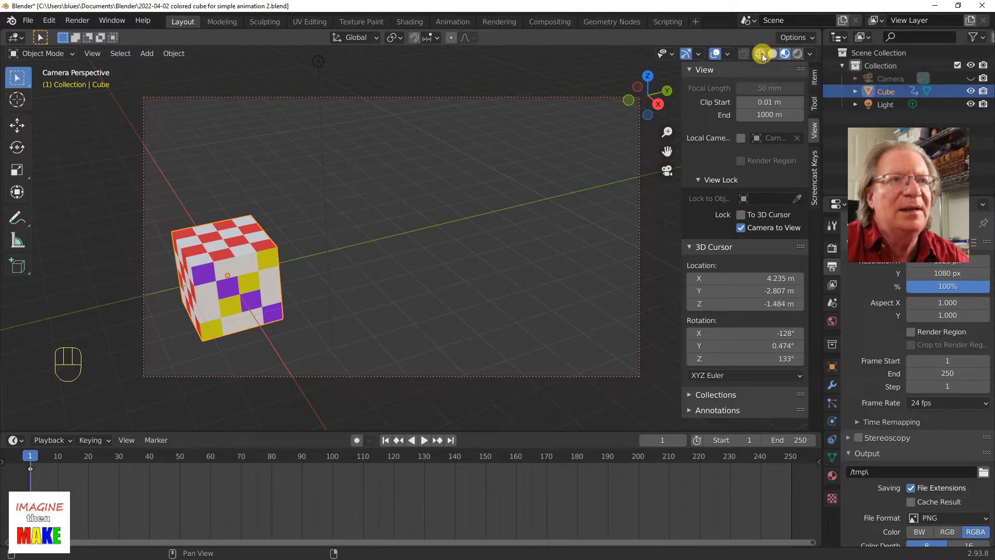
left_click(761, 54)
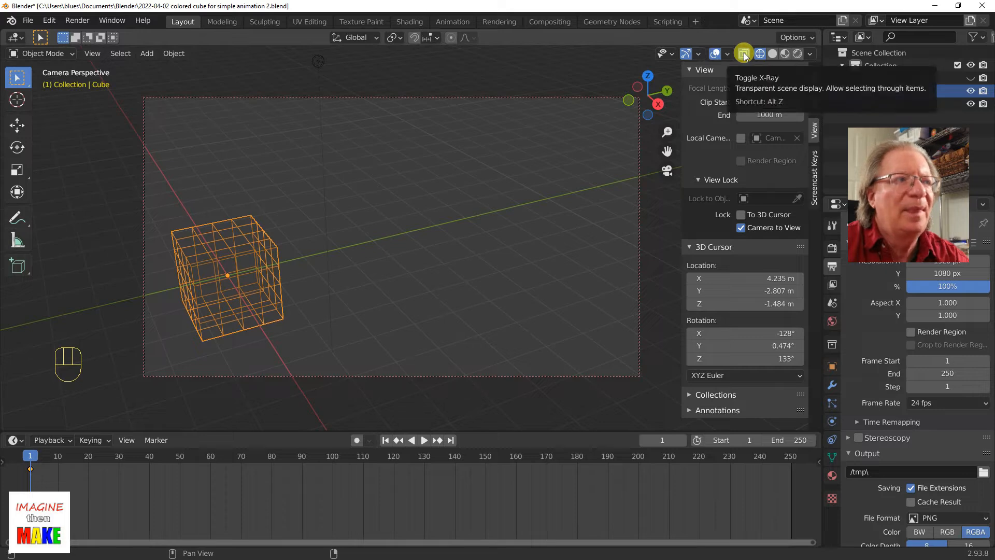
left_click(745, 51)
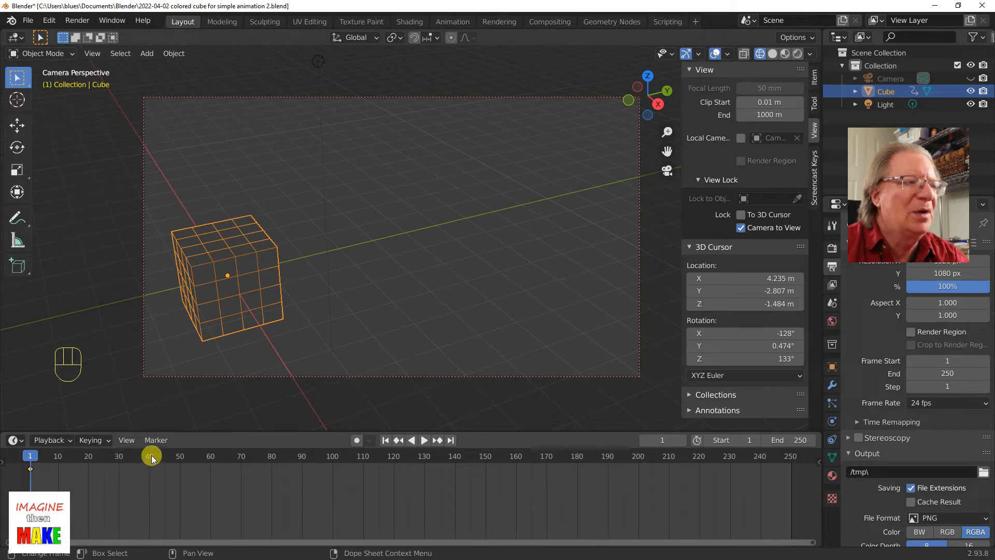
Step: Go to frame 48 and move the cube about 11 m along the Y axis to the far side of the camera frame
left_click(168, 456)
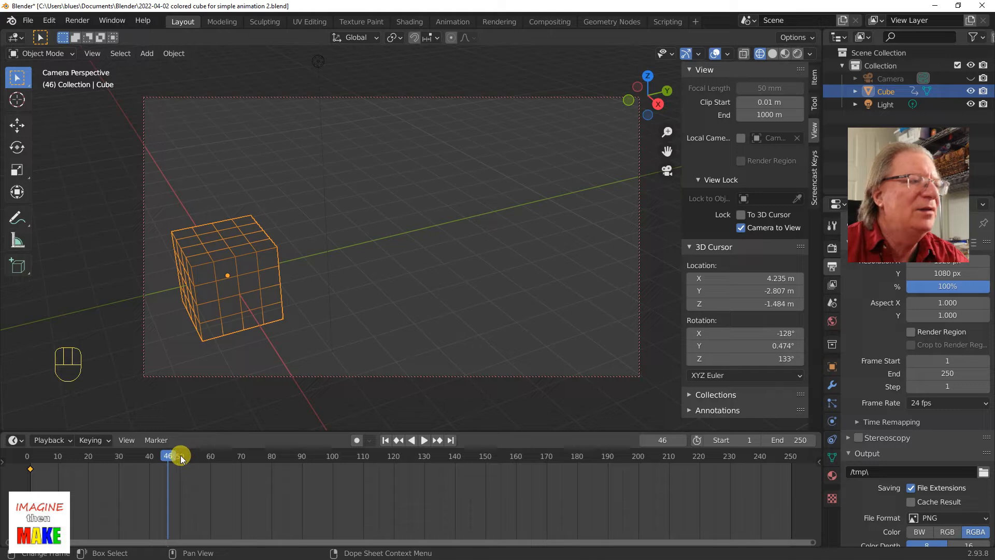
left_click_drag(168, 460, 174, 458)
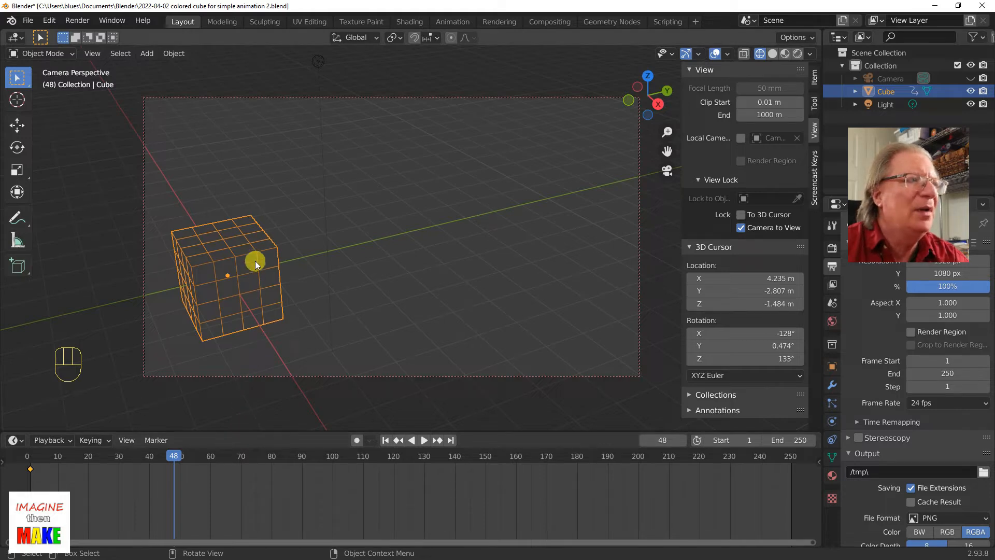
left_click(19, 124)
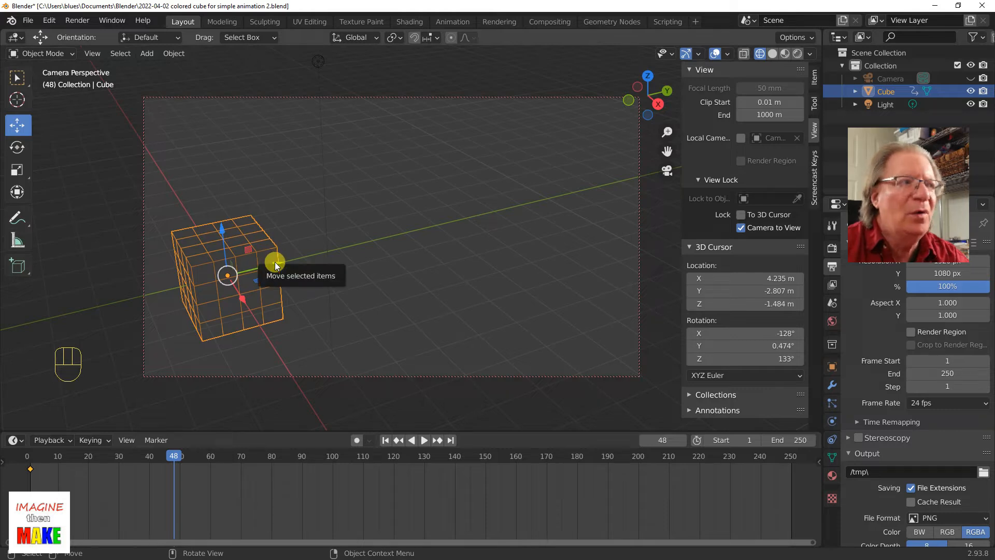
left_click_drag(277, 266, 629, 186)
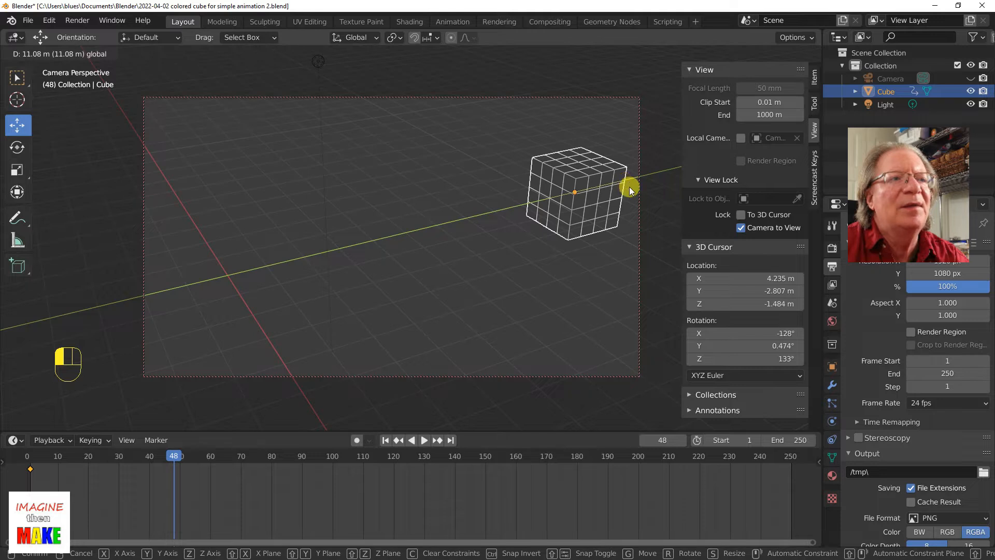
left_click_drag(630, 187, 629, 186)
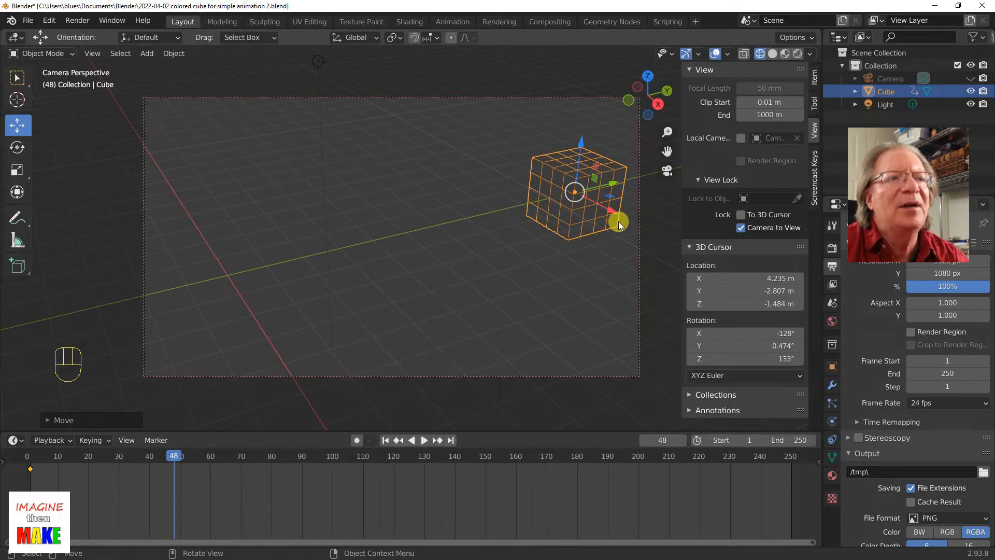
left_click_drag(615, 183, 617, 179)
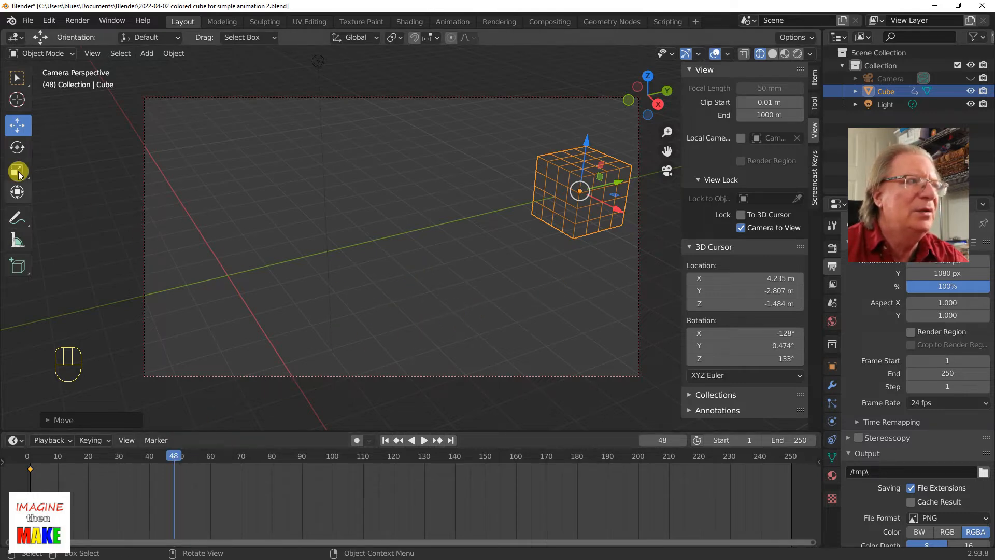
left_click(17, 79)
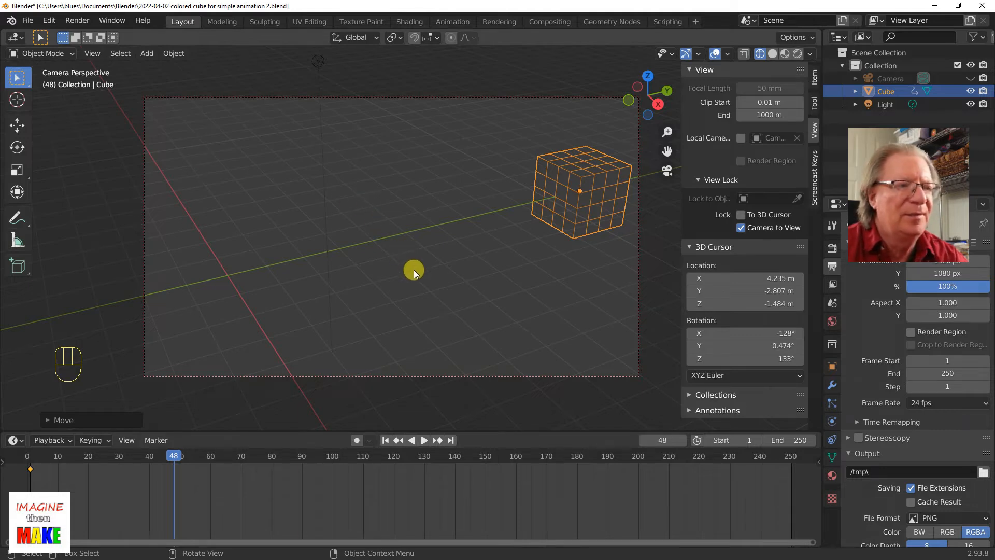
Step: Insert a Location & Rotation keyframe for the moved cube at frame 48
key("i")
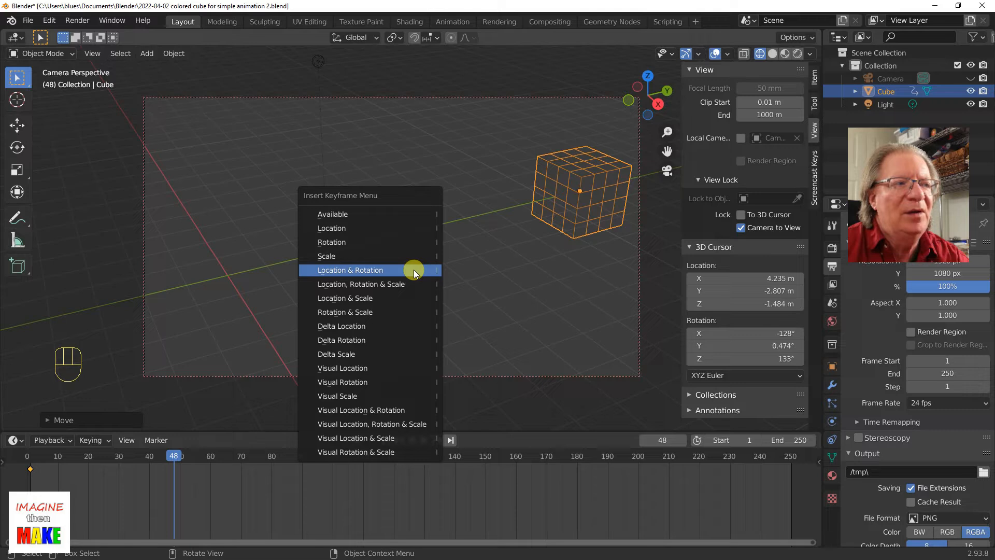
left_click(414, 270)
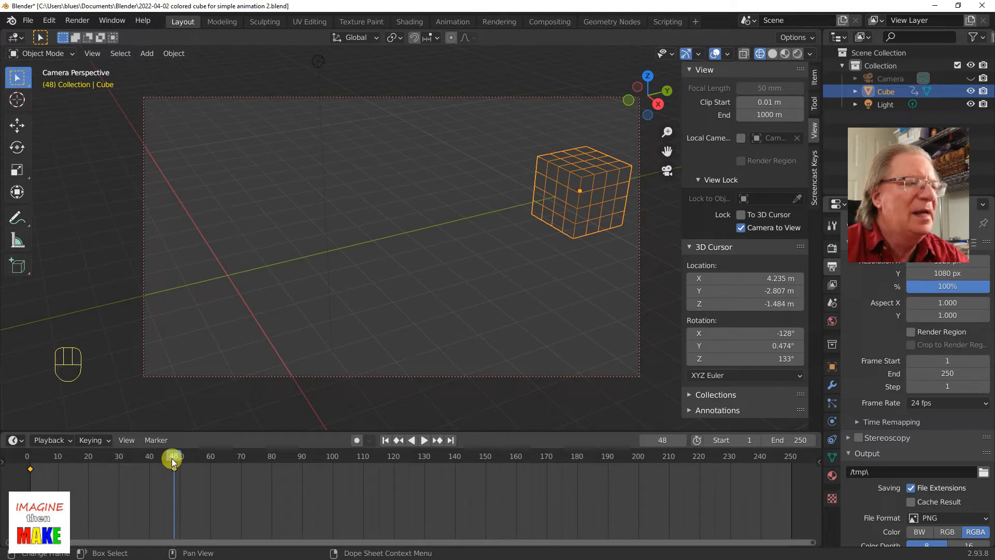
key("i")
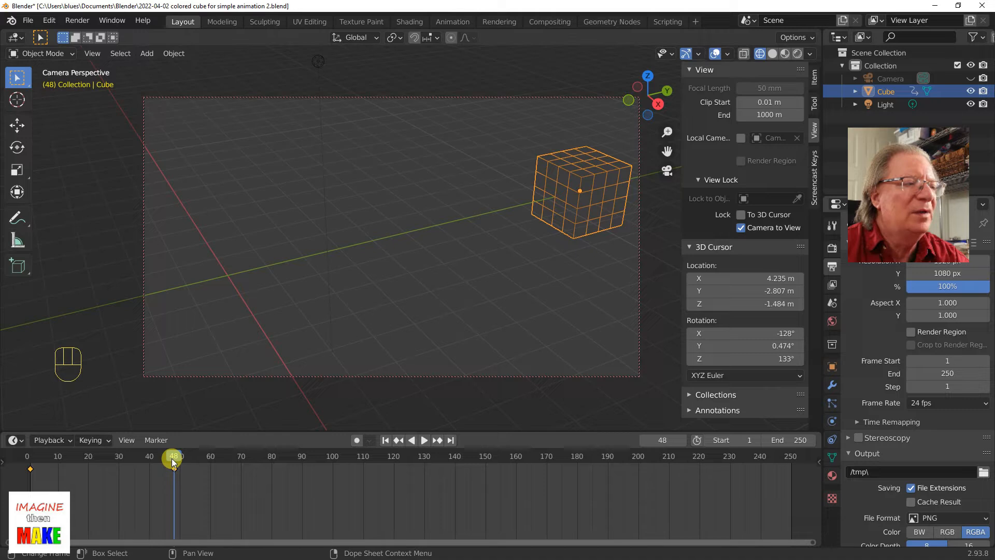
Step: Go to frame 72 and insert a Location & Rotation keyframe with the cube held in the same position
left_click(246, 455)
left_click(247, 456)
left_click_drag(245, 458, 246, 456)
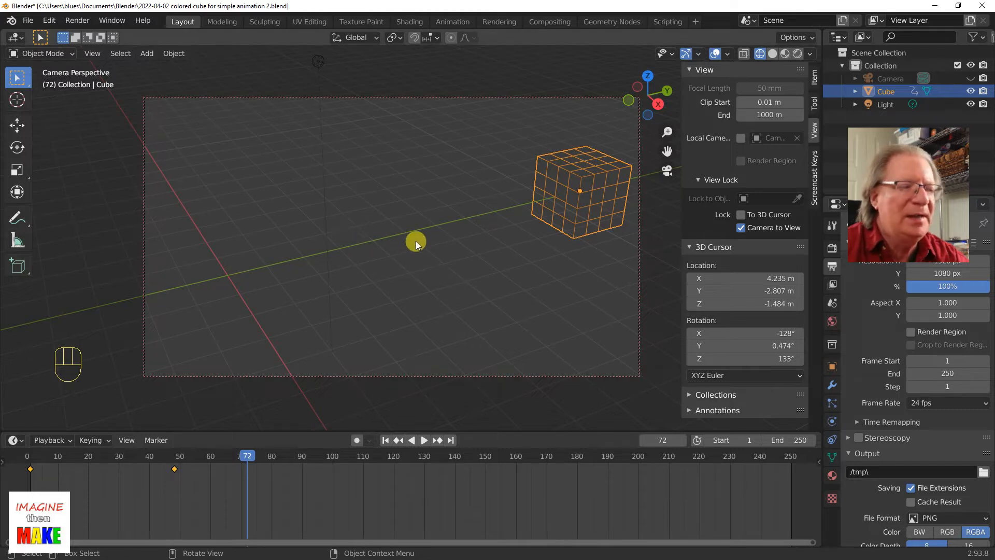
key("i")
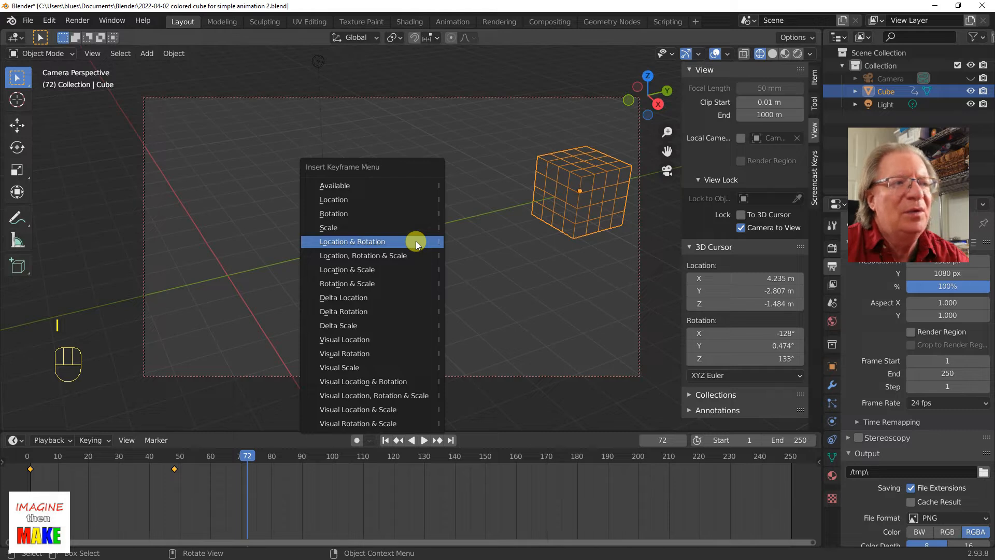
left_click(416, 241)
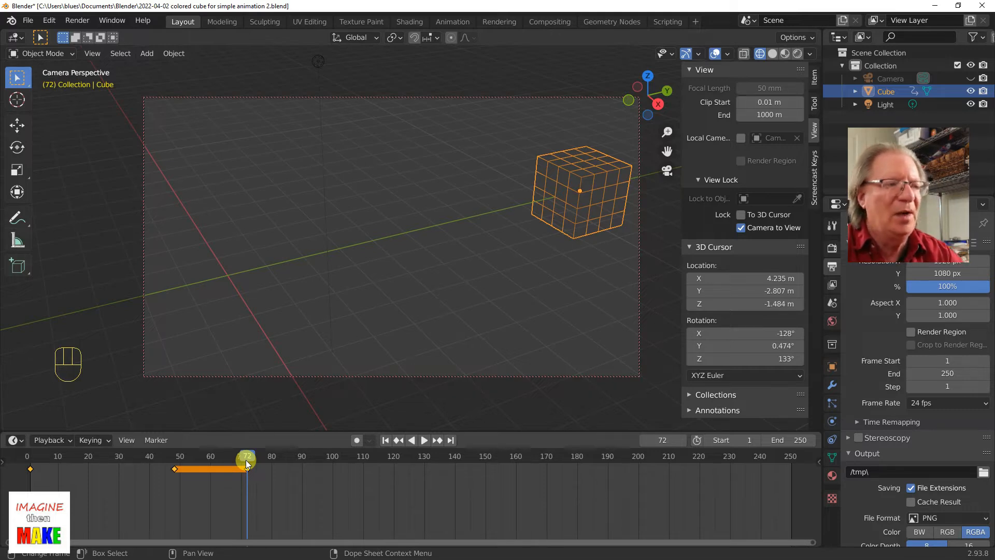
Step: At frame 120, move the cube back along the Y axis near its starting position and insert a Location & Rotation keyframe
left_click(394, 458)
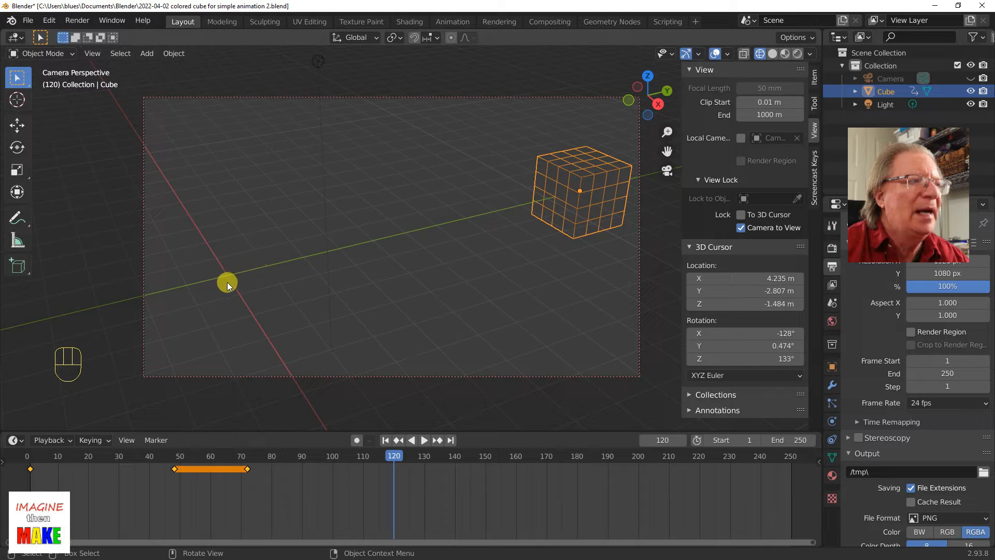
left_click(16, 125)
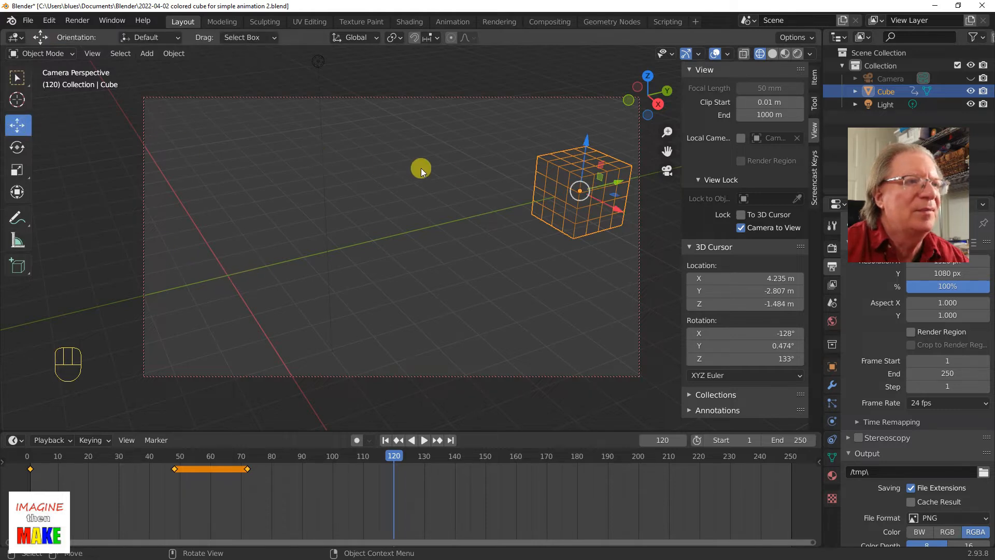
left_click_drag(612, 183, 275, 249)
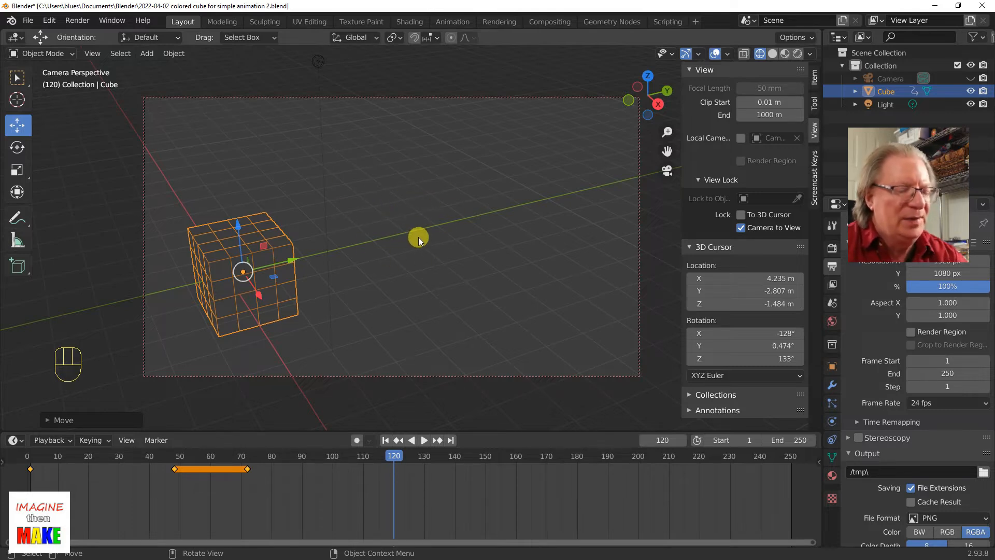
key("i")
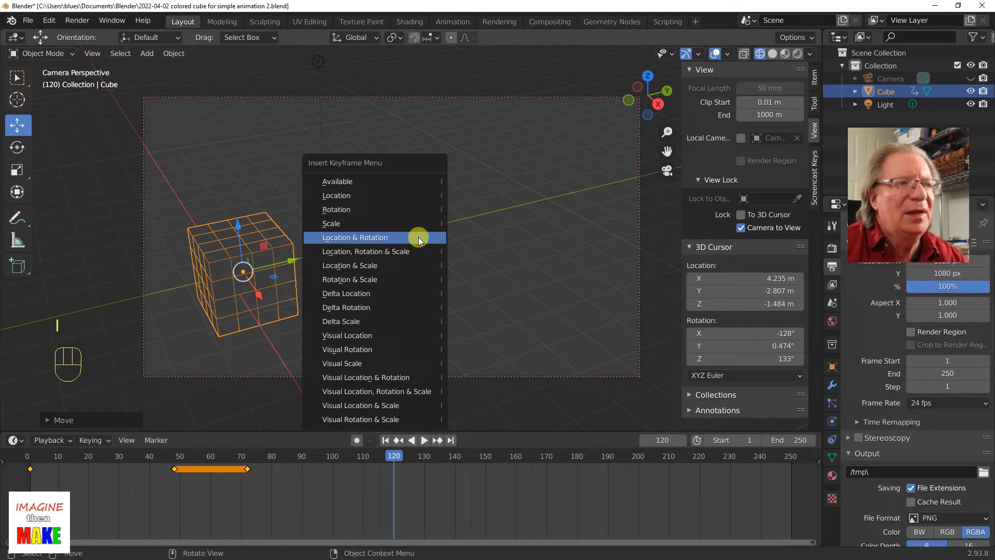
left_click(419, 240)
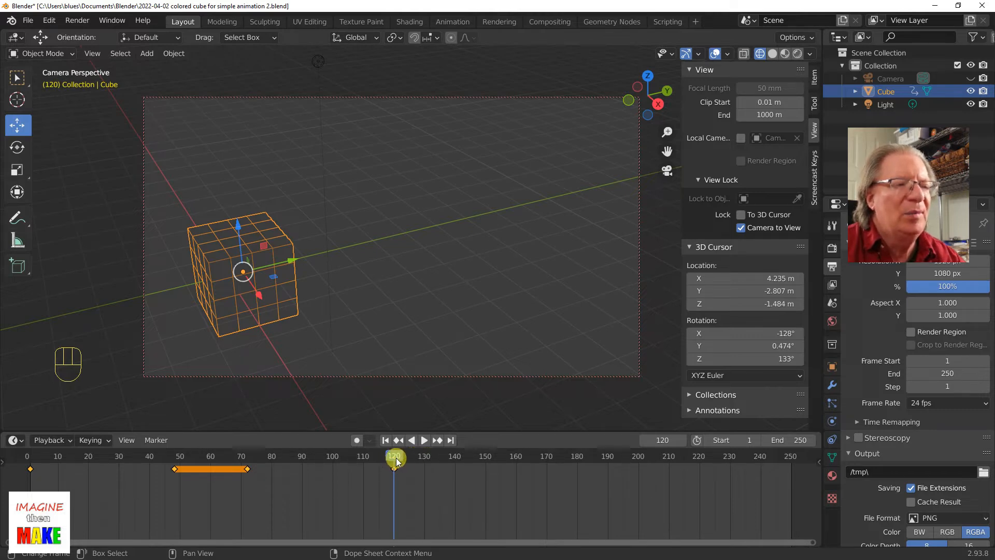
Step: Go to frame 144 and insert a Location & Rotation keyframe with the cube held in its returned position
left_click(467, 462)
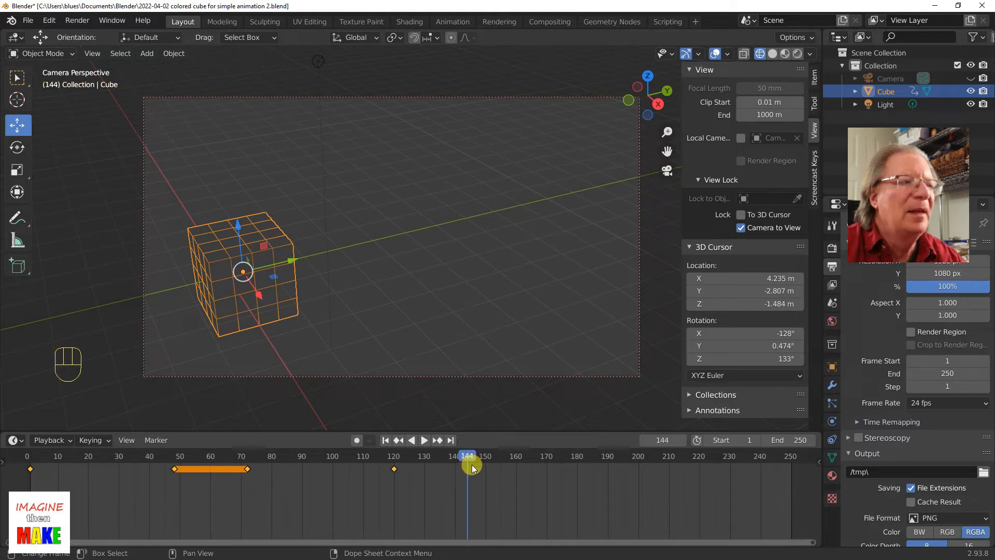
left_click(17, 78)
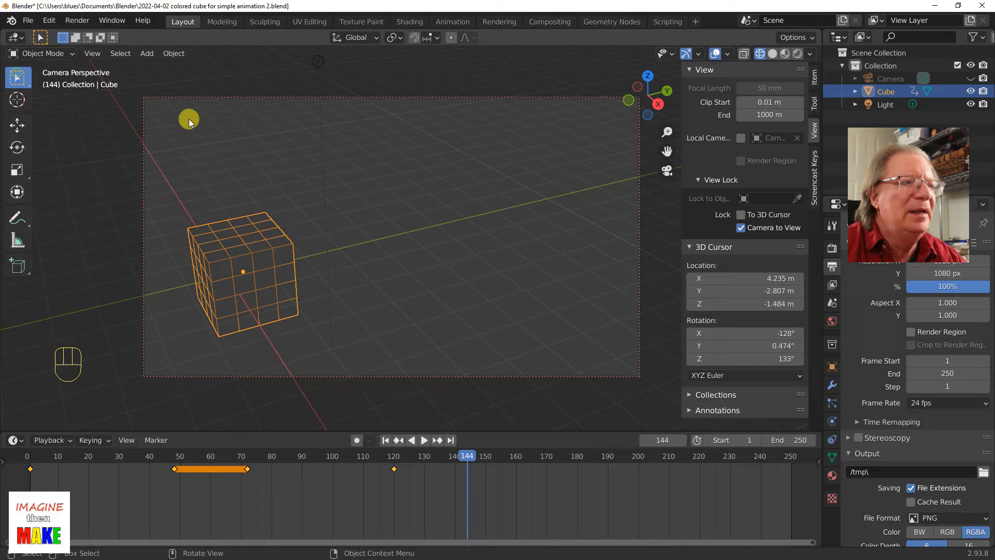
key("i")
left_click(449, 242)
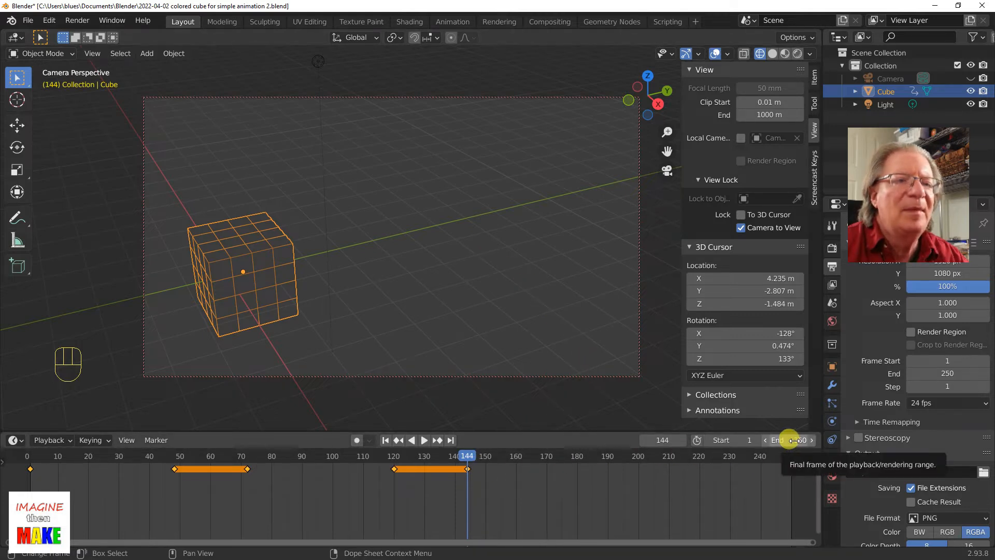
Step: Set the final frame of the playback range to 144
mouse_move(798, 440)
left_mouse_down()
mouse_move(445, 440)
mouse_move(474, 440)
left_mouse_up()
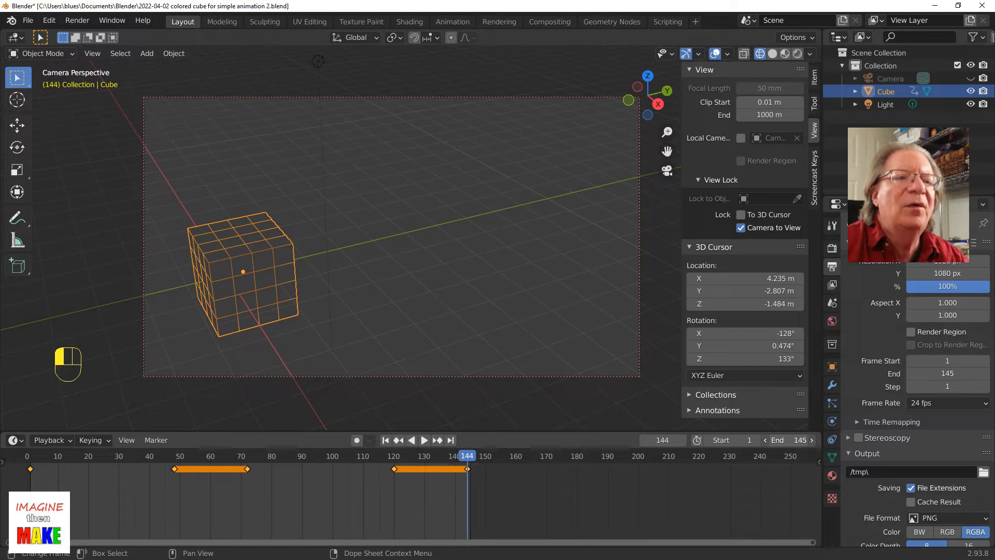
left_click(796, 440)
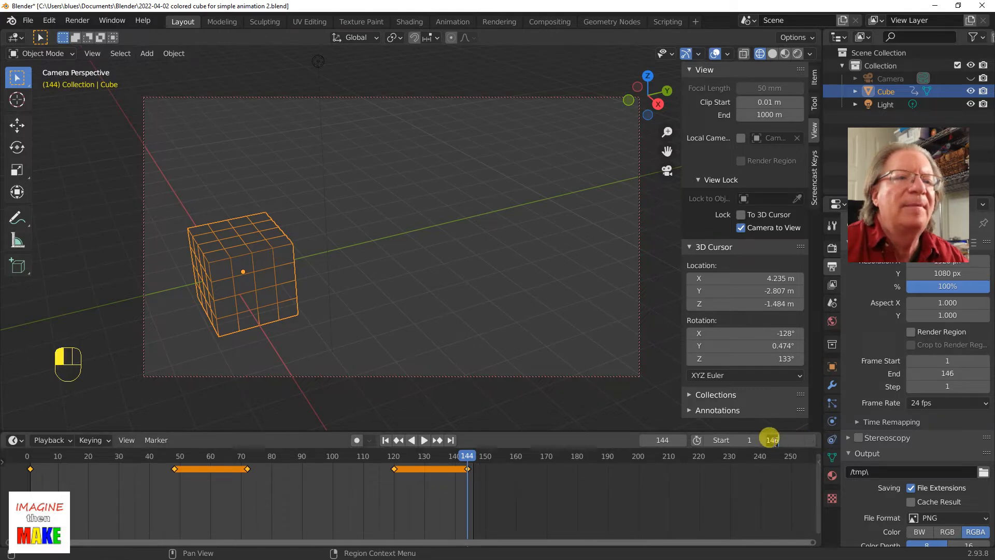
type("144")
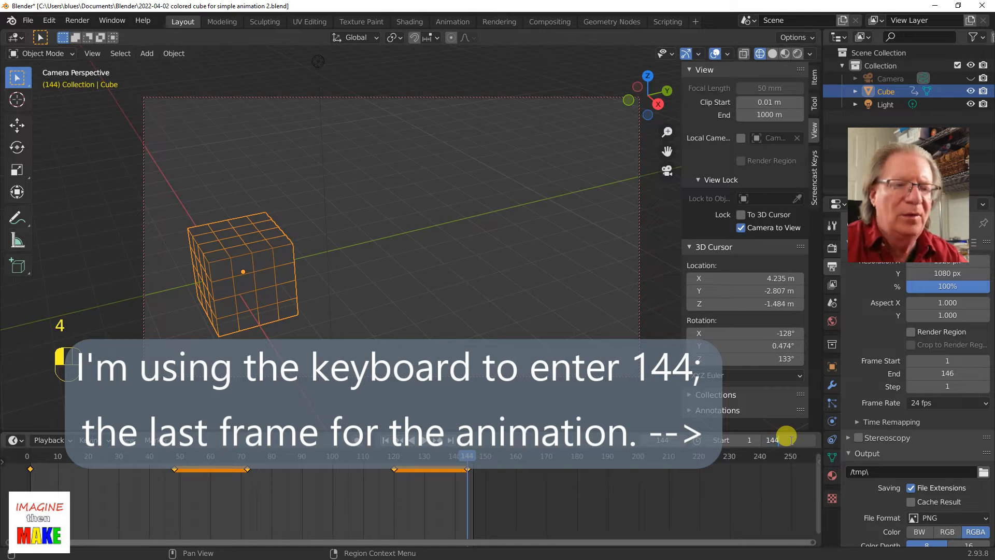
key("Return")
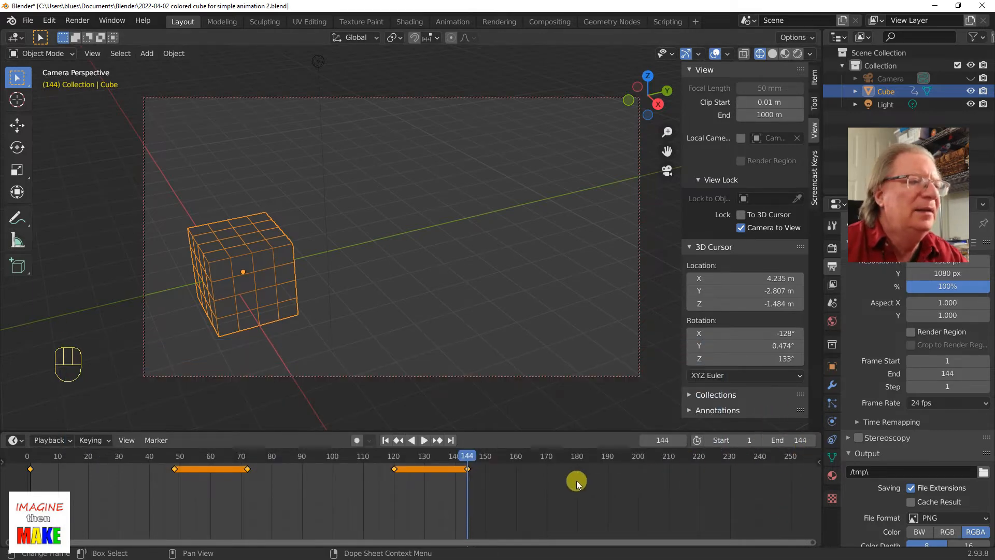
Step: Play the animation from the first frame to check the cube's travel, stop it and return to frame 1
left_click(385, 440)
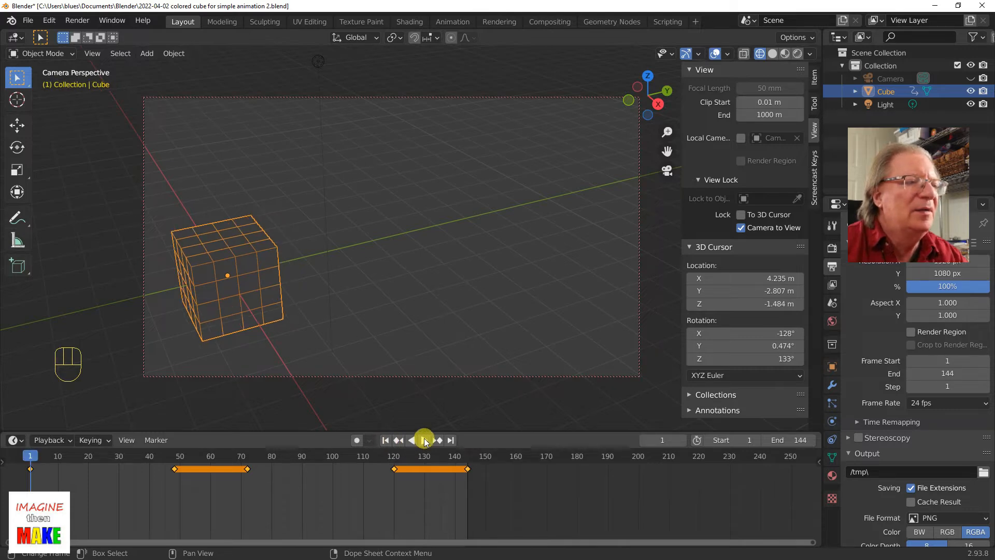
left_click(424, 441)
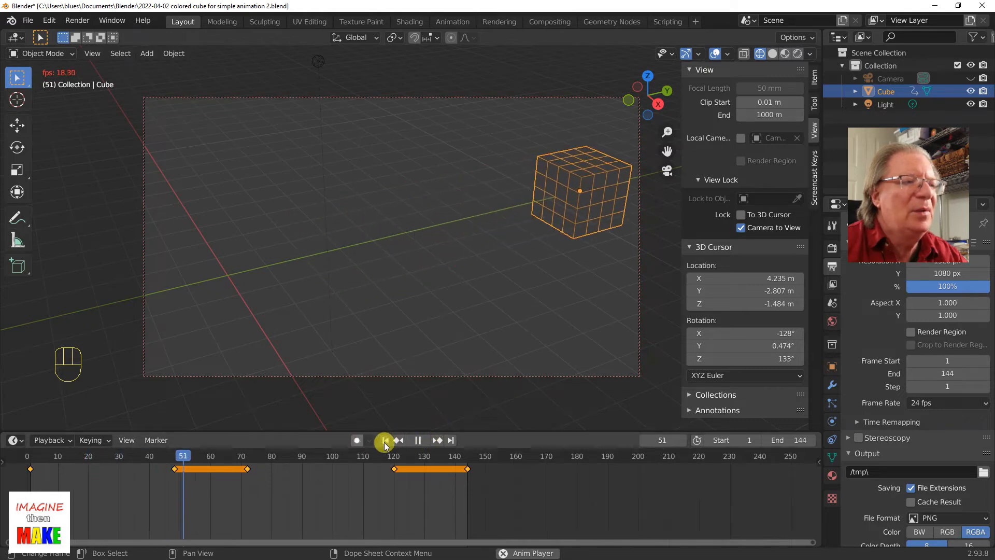
left_click(417, 444)
left_click_drag(246, 456, 30, 463)
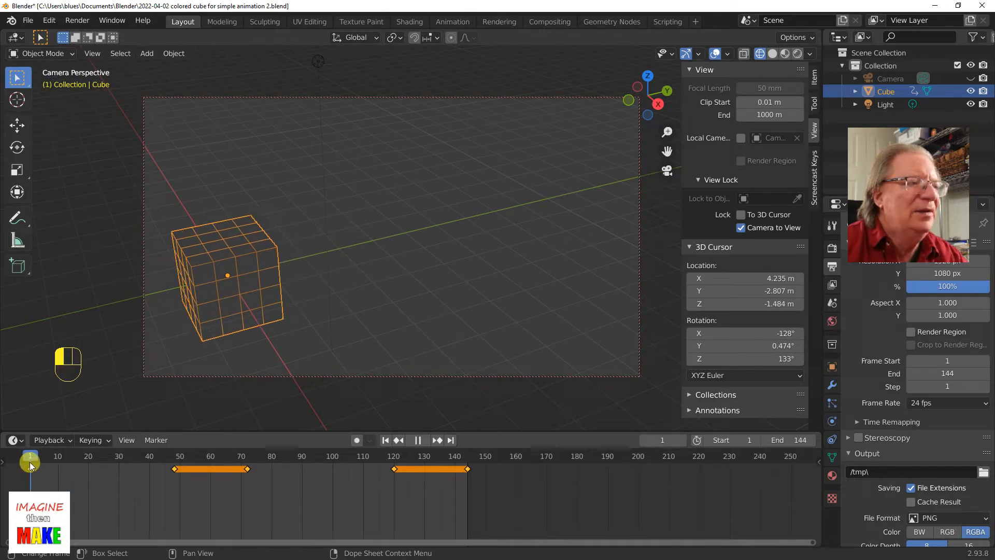
mouse_move(30, 465)
left_mouse_down()
mouse_move(244, 457)
mouse_move(458, 465)
mouse_move(31, 470)
left_mouse_up()
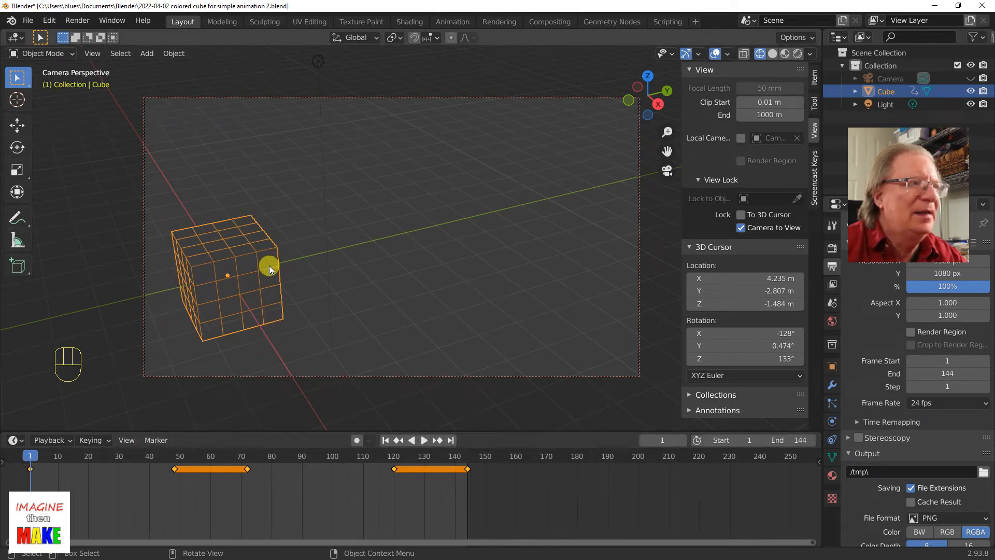
Step: At frame 1, move the cube slightly along the Y axis to match its end position and insert a Location & Rotation keyframe
left_click(17, 125)
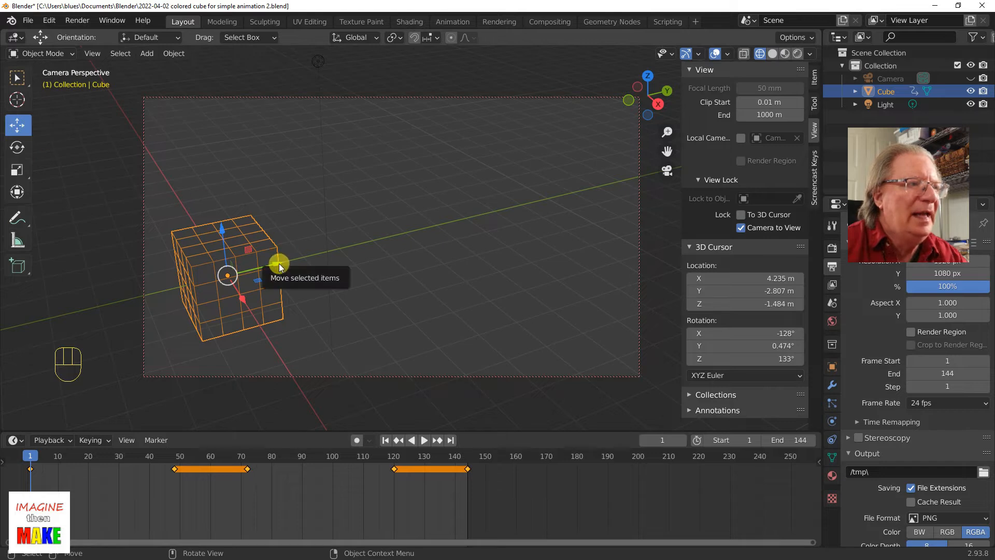
left_click_drag(280, 266, 298, 264)
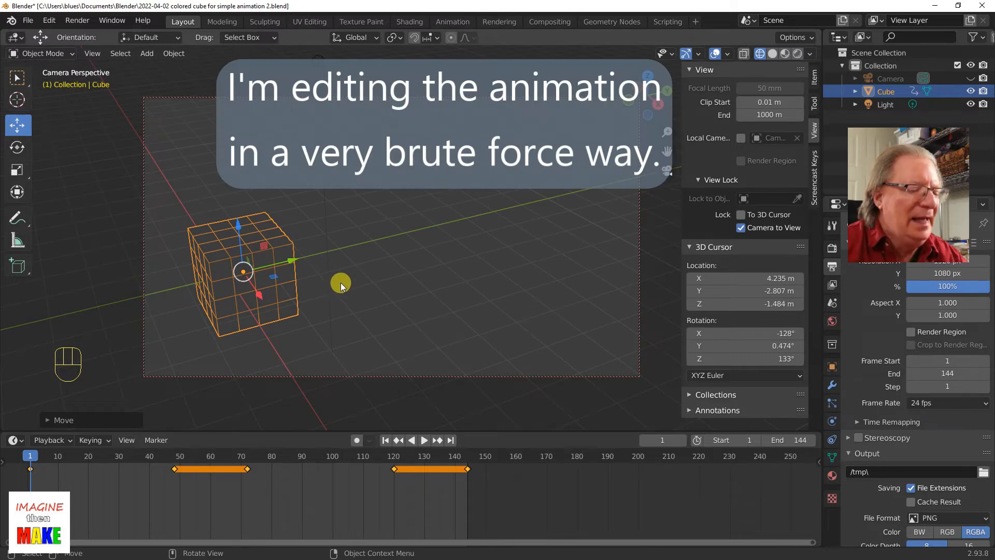
key("i")
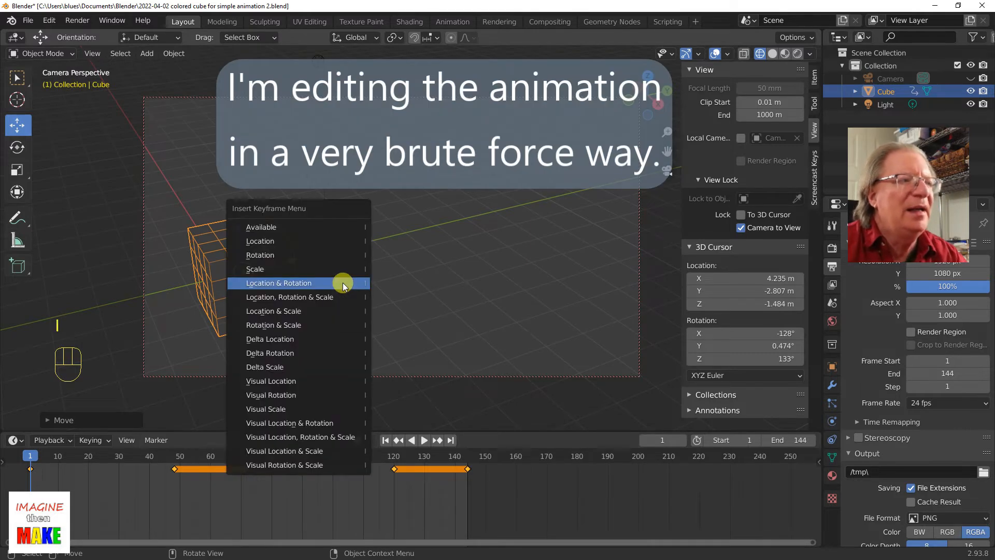
left_click(343, 284)
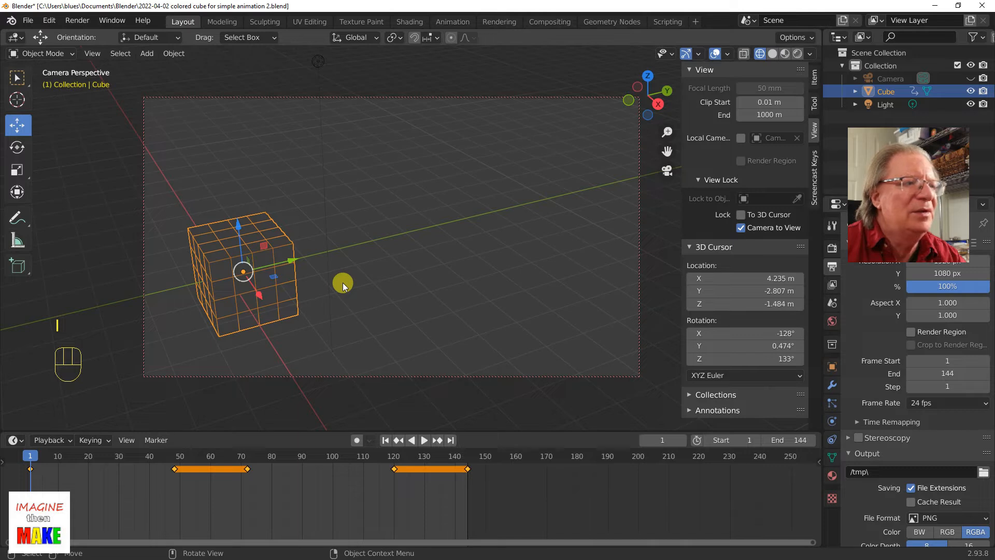
left_click(25, 85)
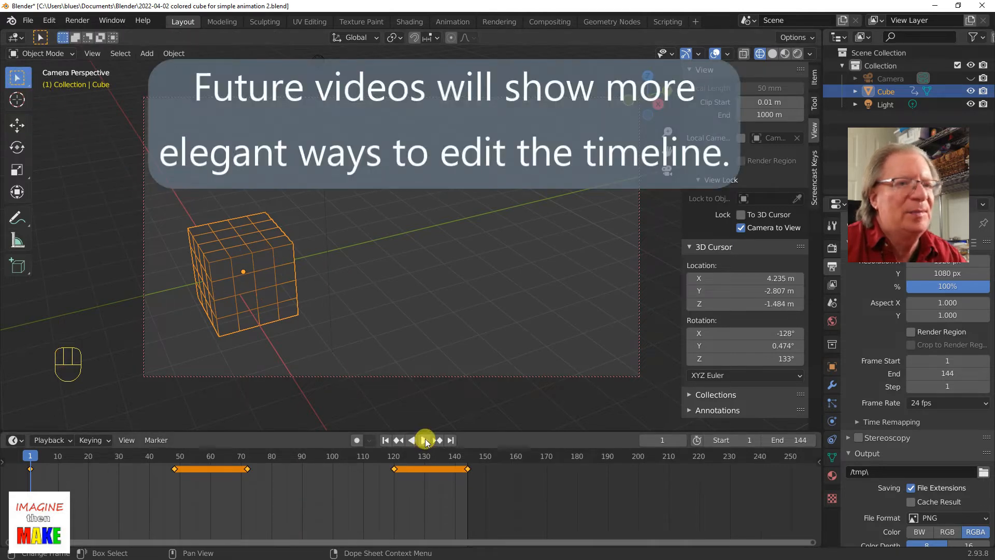
Step: Play the animation again to check the cube's adjusted start position, stop it and return to frame 1
left_click(425, 441)
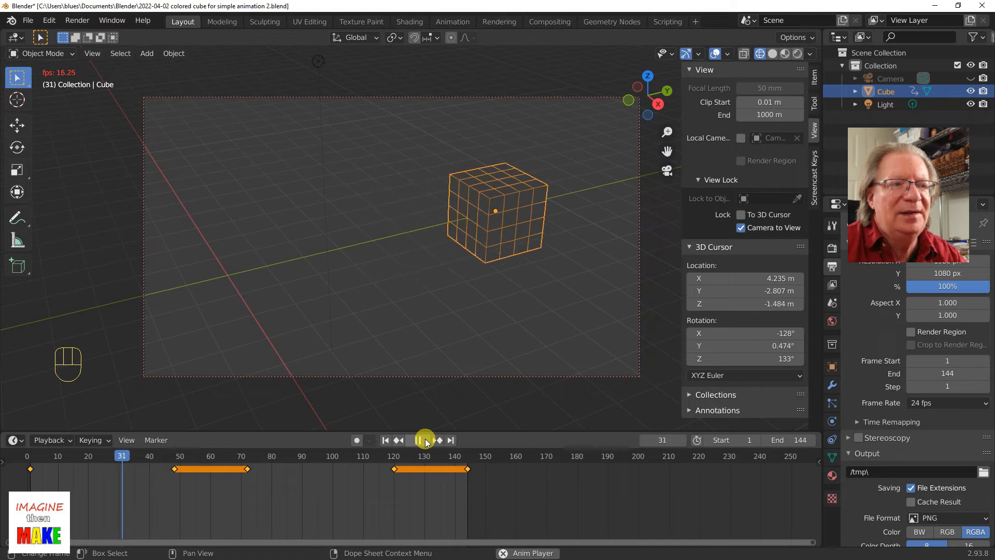
left_click(425, 440)
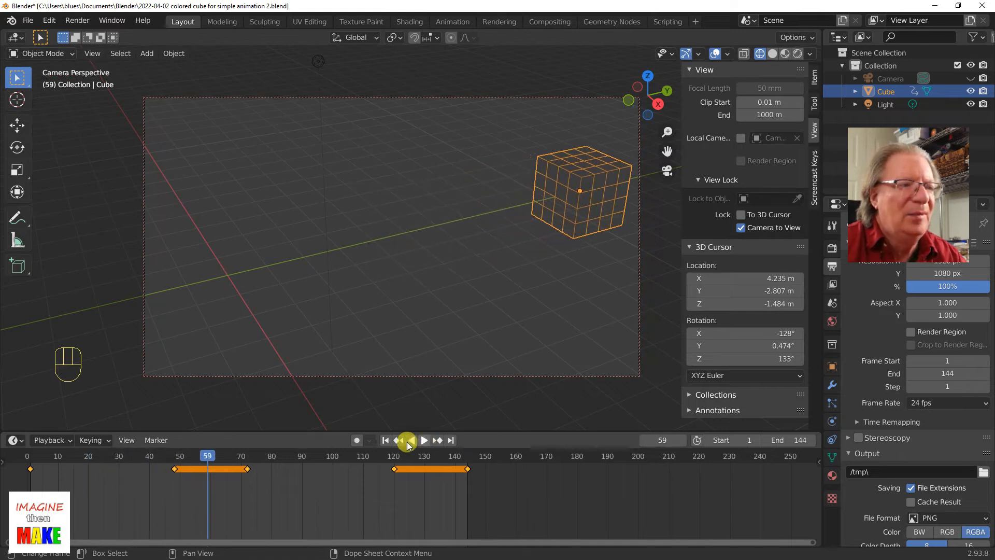
left_click(386, 441)
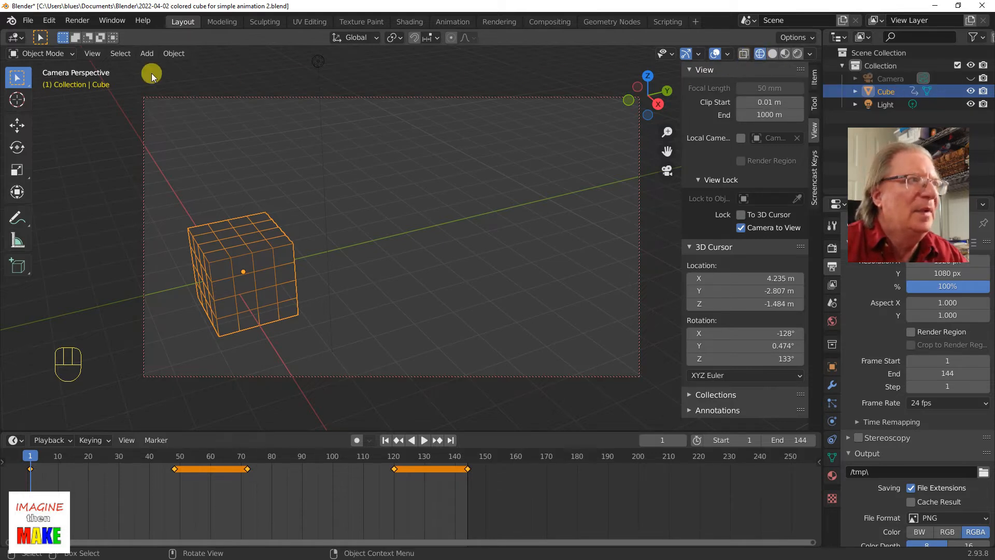
Step: Save the Blender file and briefly view the cube in solid shading before restoring wireframe
left_click(27, 22)
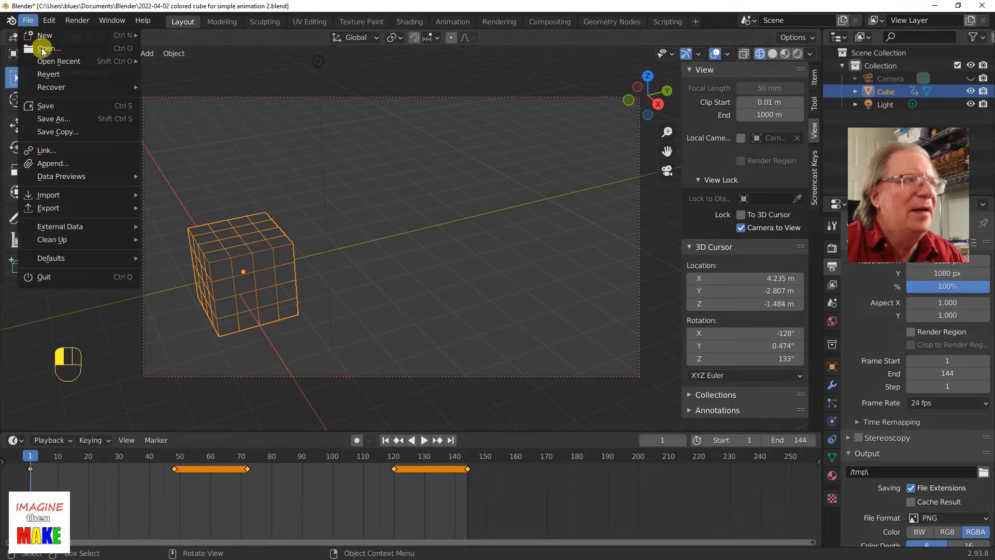
left_click(57, 107)
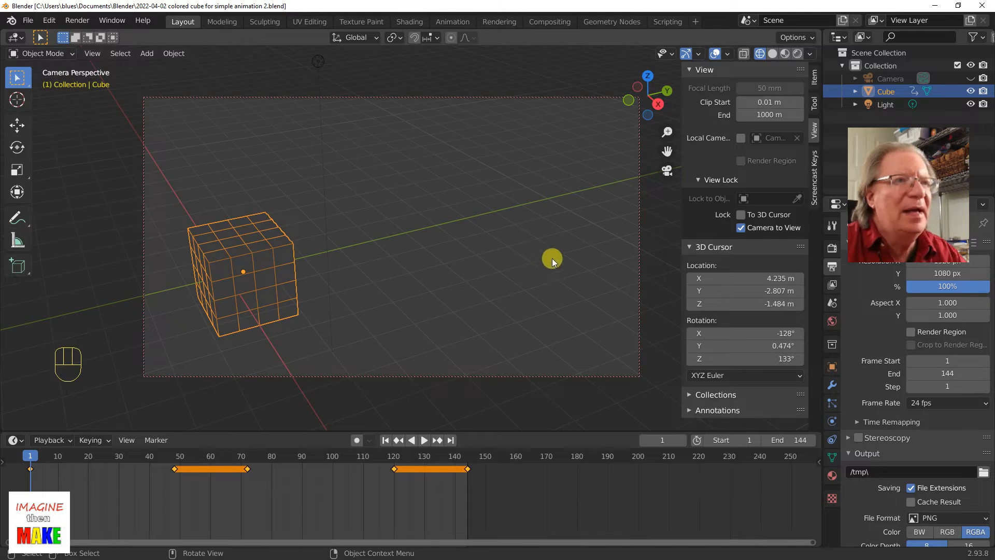
left_click(772, 54)
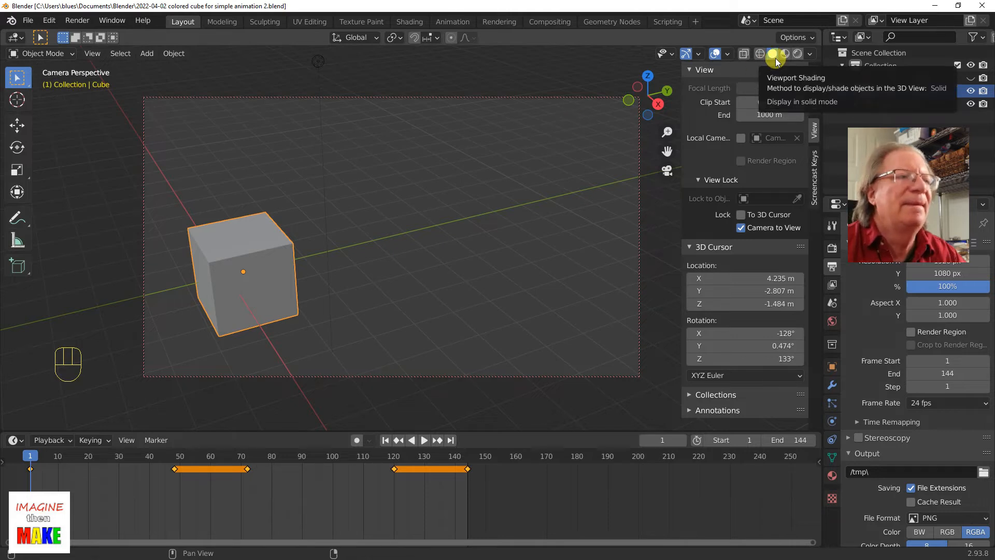
left_click(760, 54)
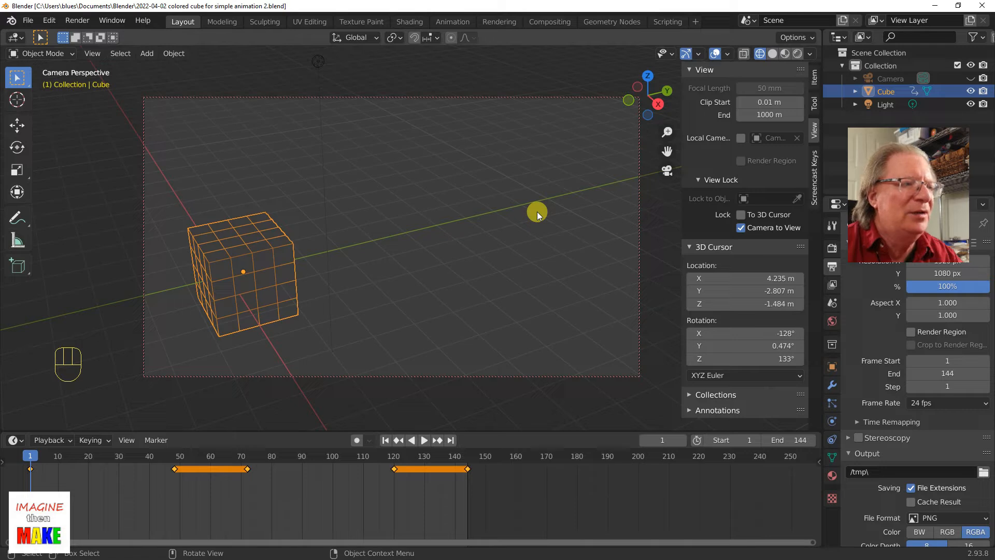
Step: Go to the keyframe at frame 48 and rotate the cube 360° about the global X axis
left_click(174, 468)
left_click(174, 455)
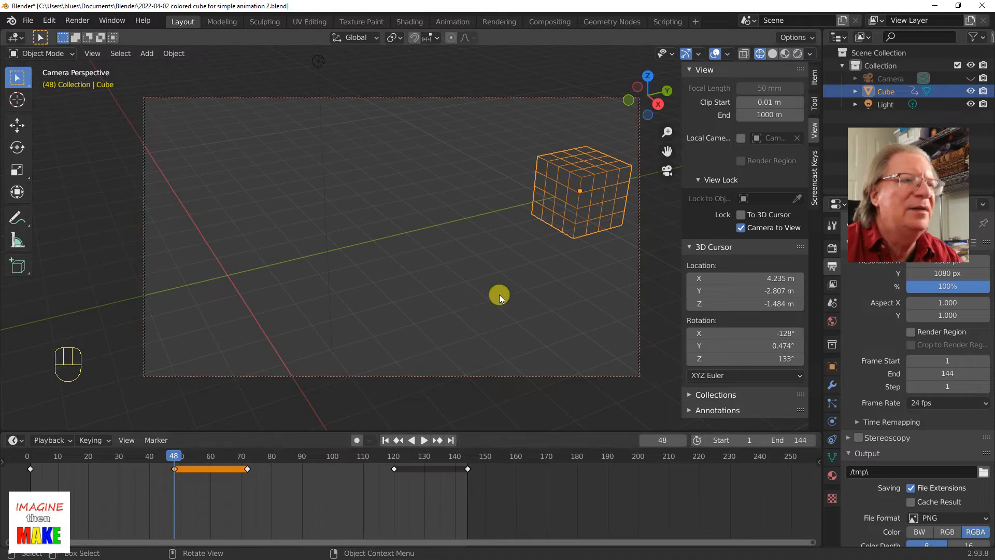
left_click(16, 148)
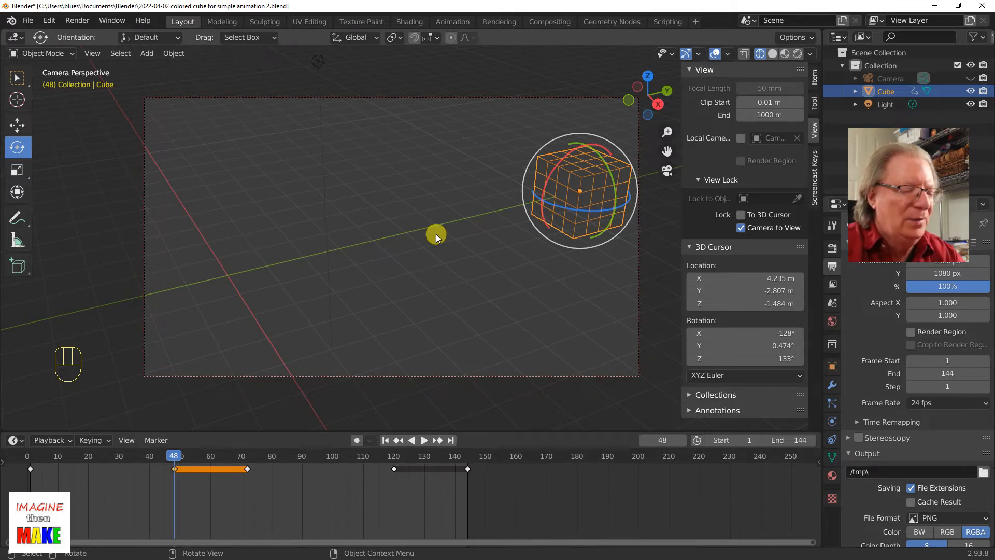
key("r")
key("x")
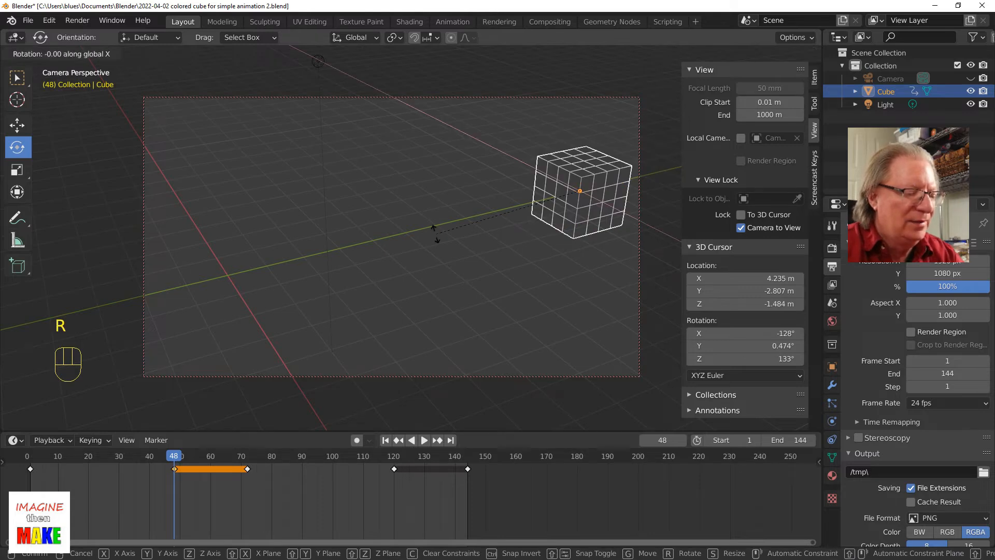
type("3")
type("60")
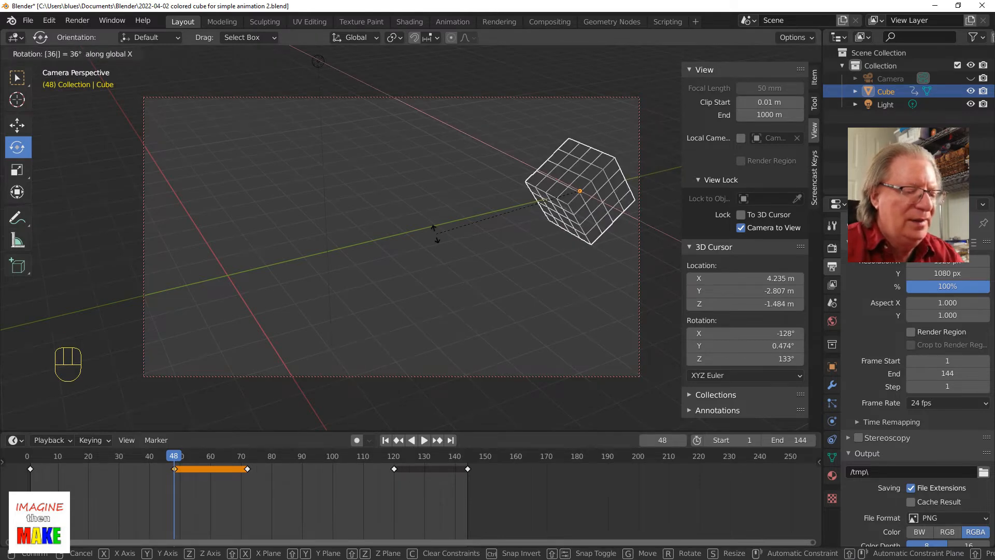
left_click(436, 234)
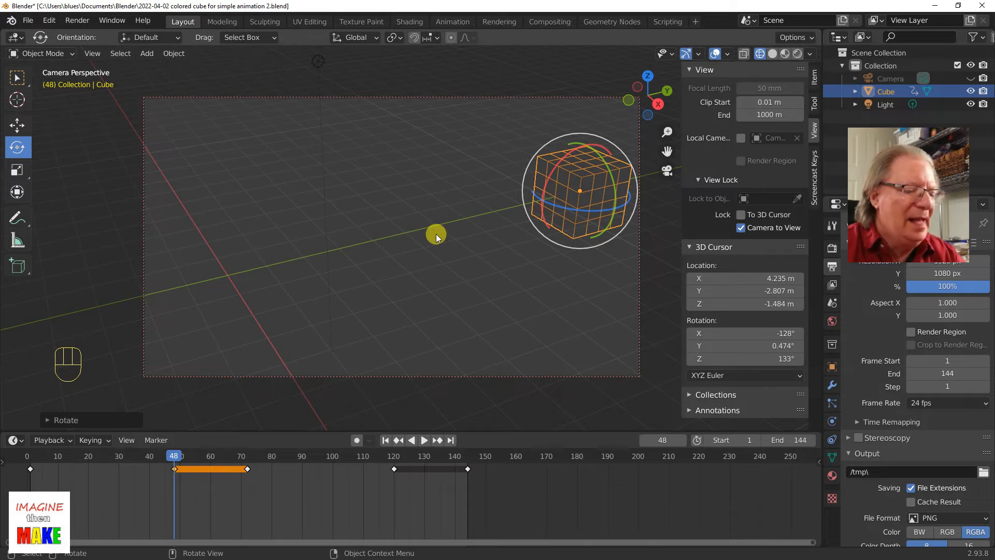
Step: Insert a Location & Rotation keyframe for the rotated cube at frame 48
left_click(17, 78)
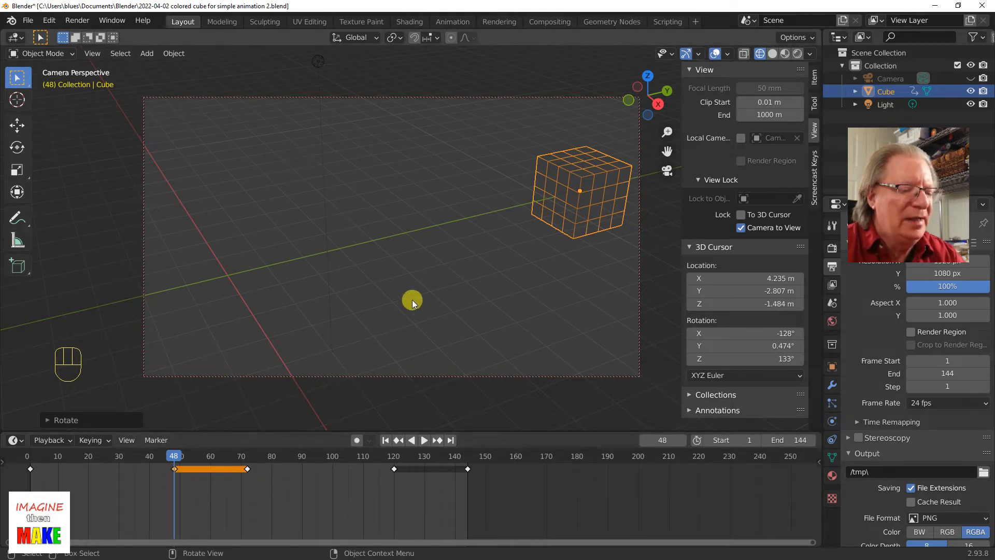
key("i")
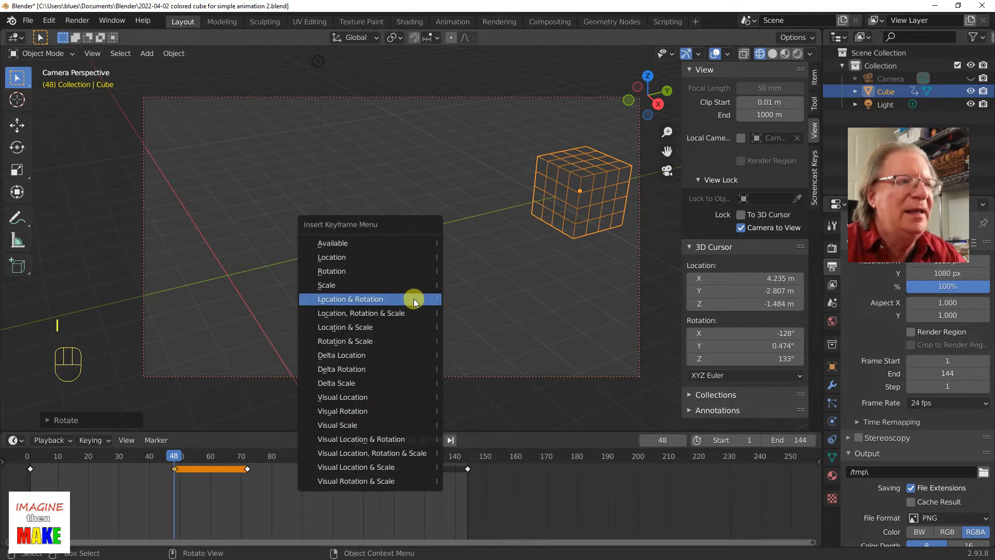
left_click(414, 298)
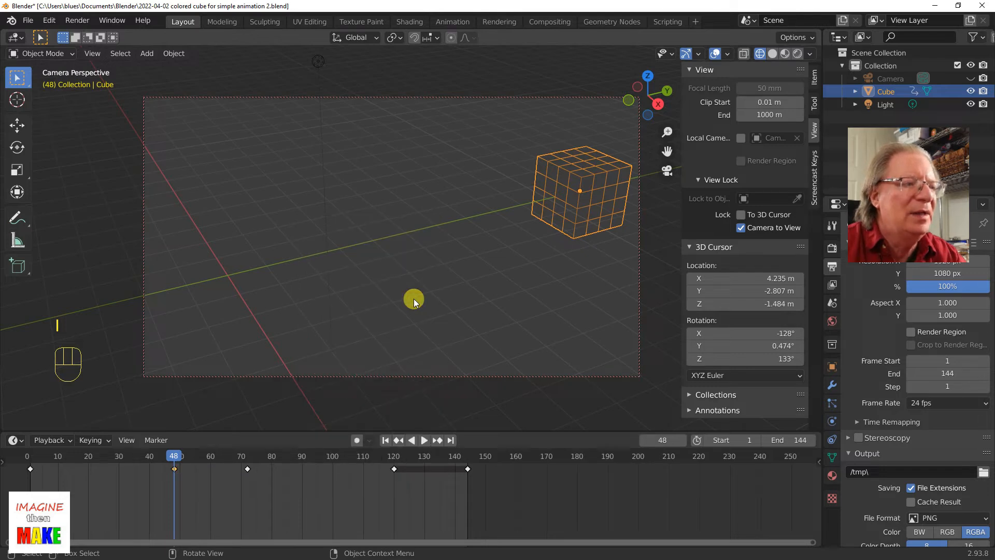
Step: Go to frame 72, insert a Location & Rotation keyframe for the cube, and return to the first frame
left_click(247, 467)
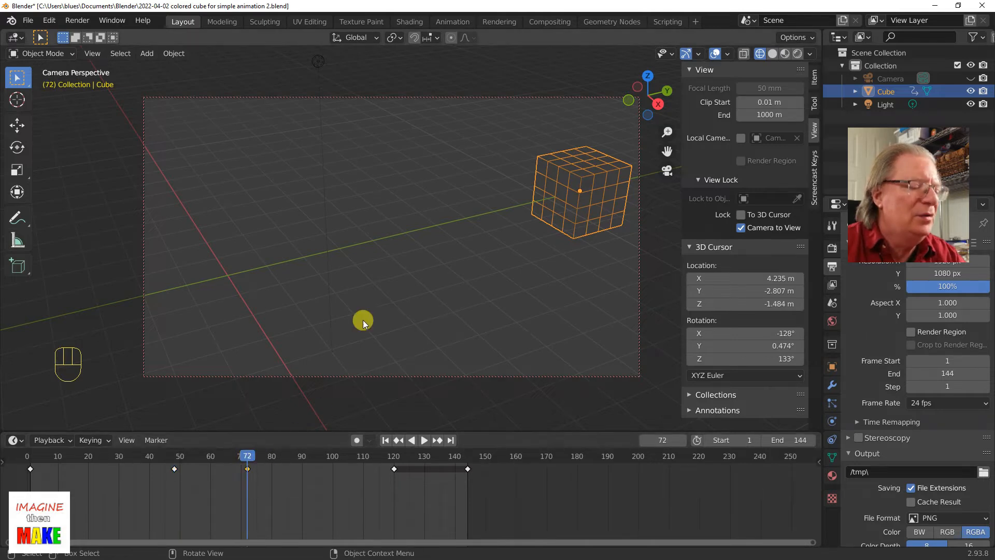
key("i")
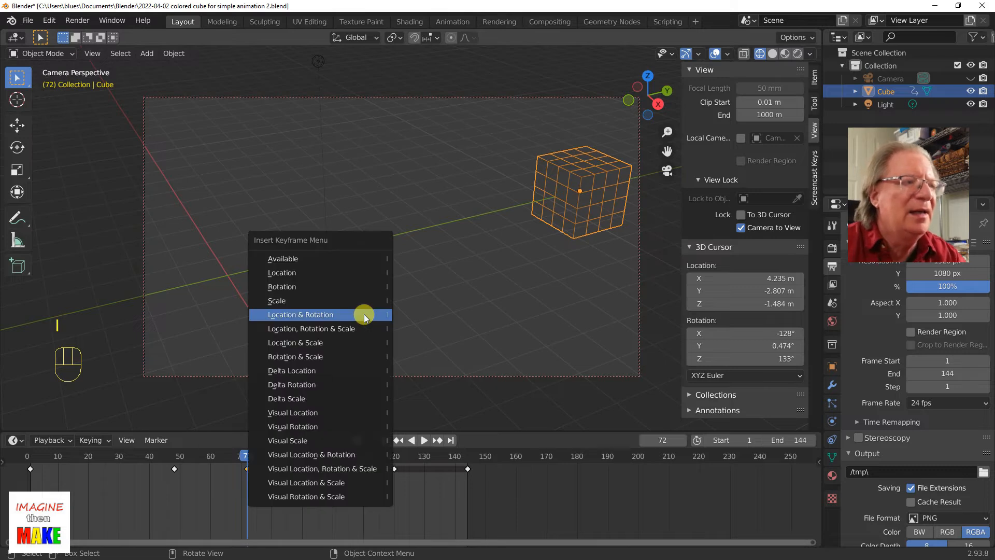
left_click(364, 314)
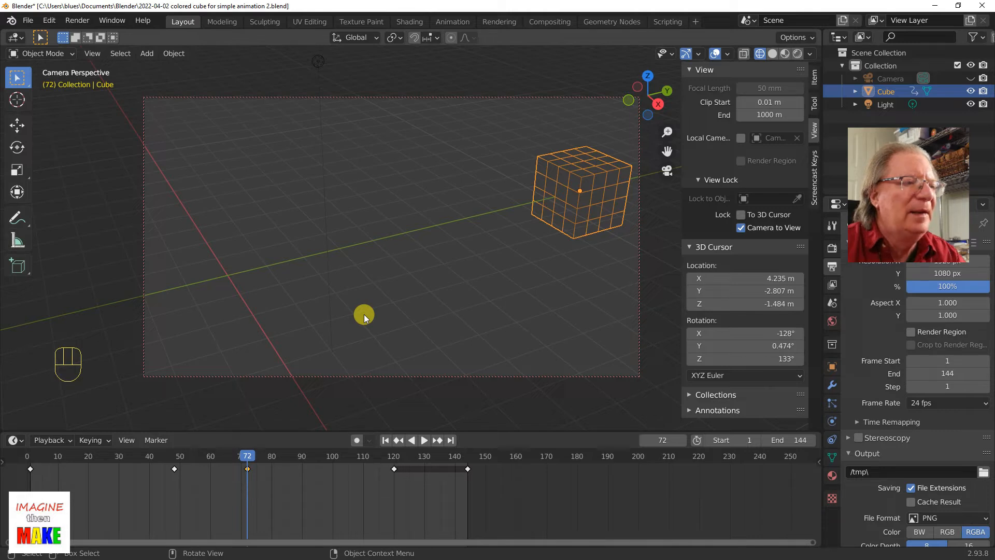
left_click(386, 440)
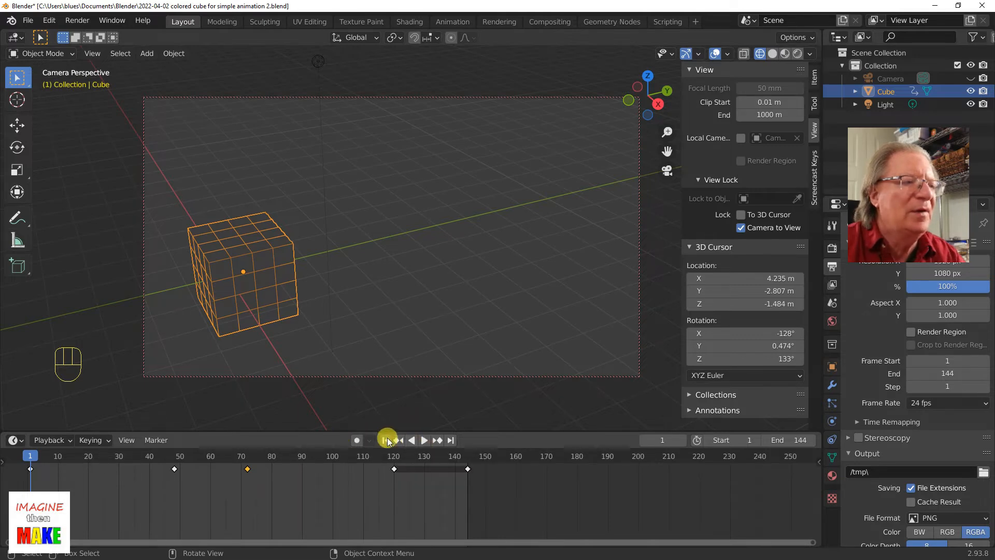
Step: Play the cube animation to check its motion, stop playback, and return to frame 1
left_click(423, 440)
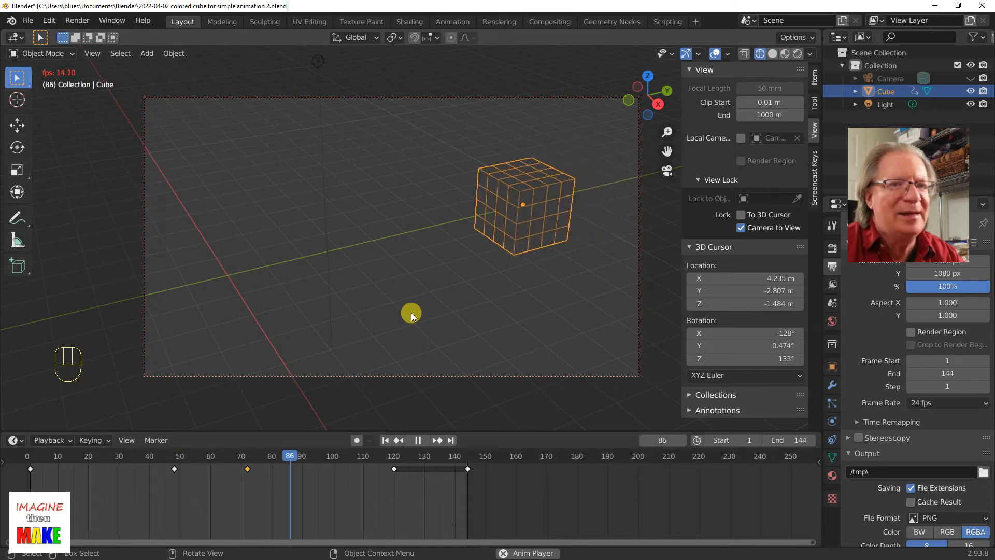
left_click(415, 441)
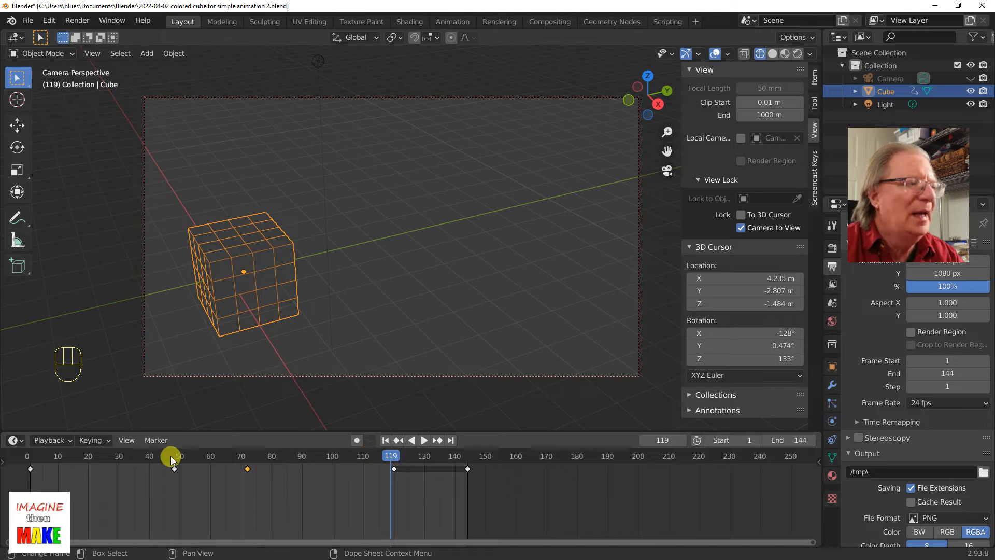
mouse_move(31, 461)
left_mouse_down()
mouse_move(57, 461)
mouse_move(30, 461)
left_mouse_up()
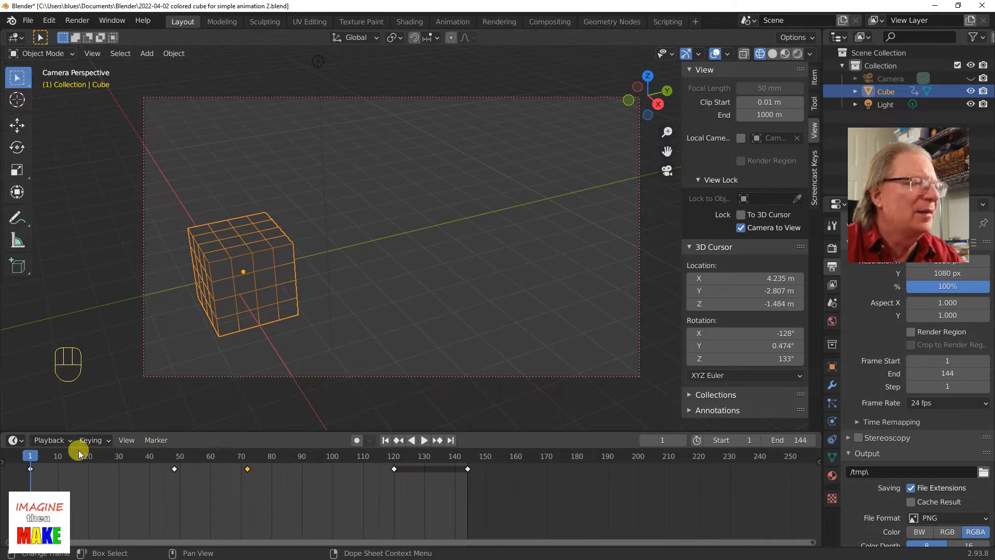
Step: Go to the keyframe at frame 48 and rotate the cube -360° about the global X axis
left_click(176, 460)
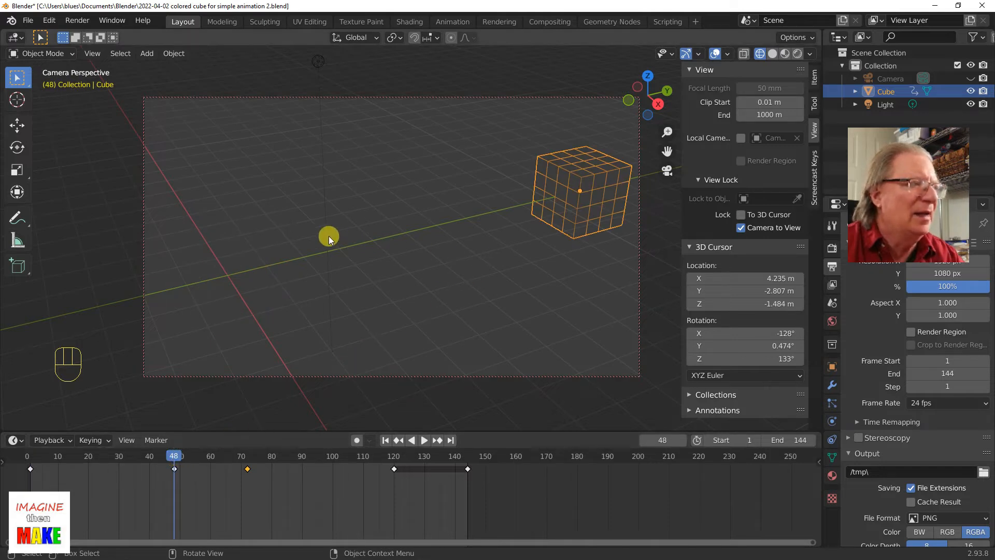
left_click(17, 147)
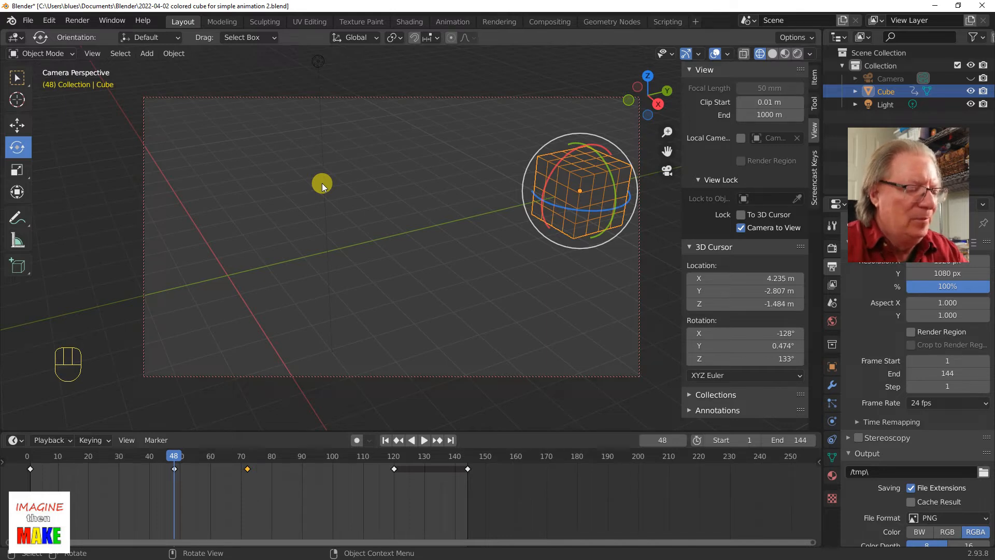
key("r")
key("x")
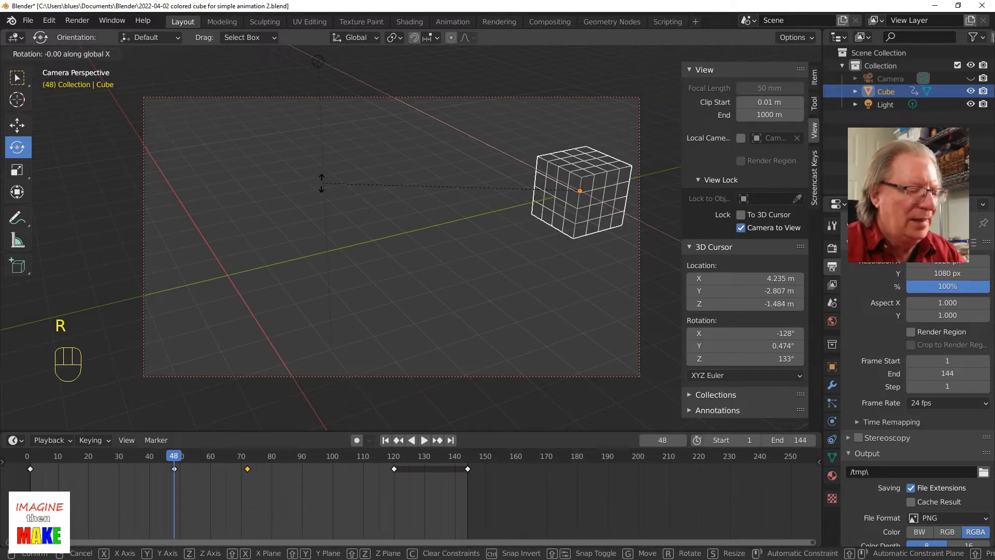
type("-360")
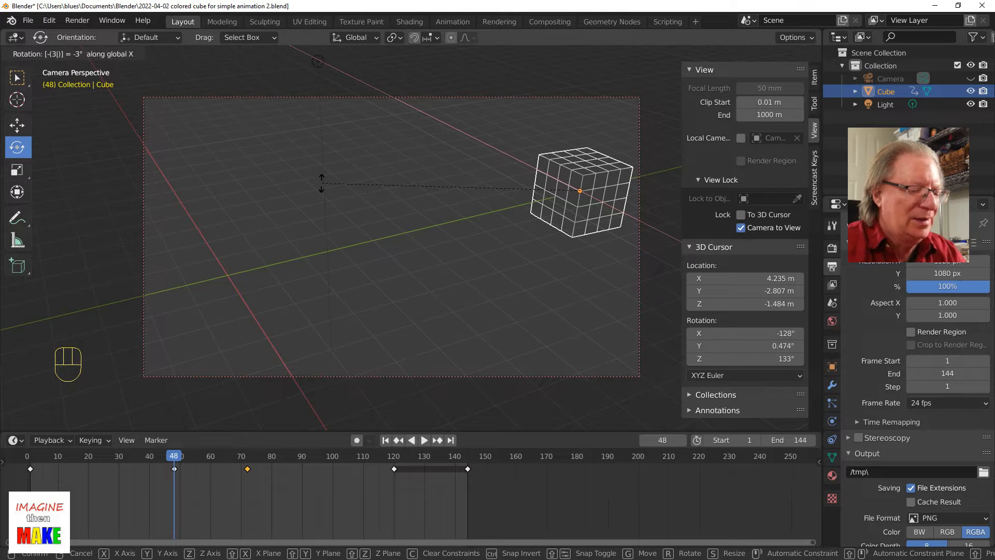
left_click(322, 183)
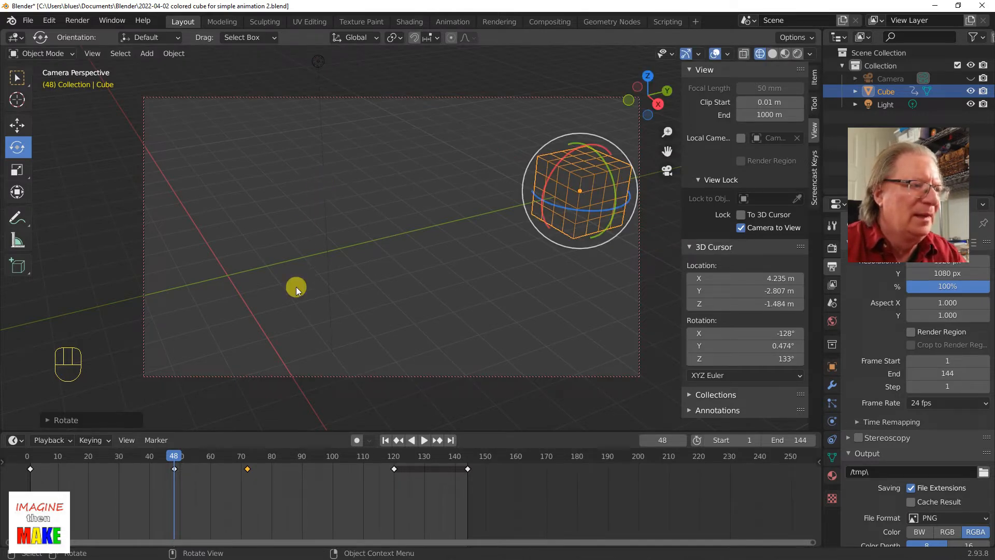
Step: Go to frame 72, insert a Location keyframe for the cube, and restore the Select Box tool
left_click(247, 461)
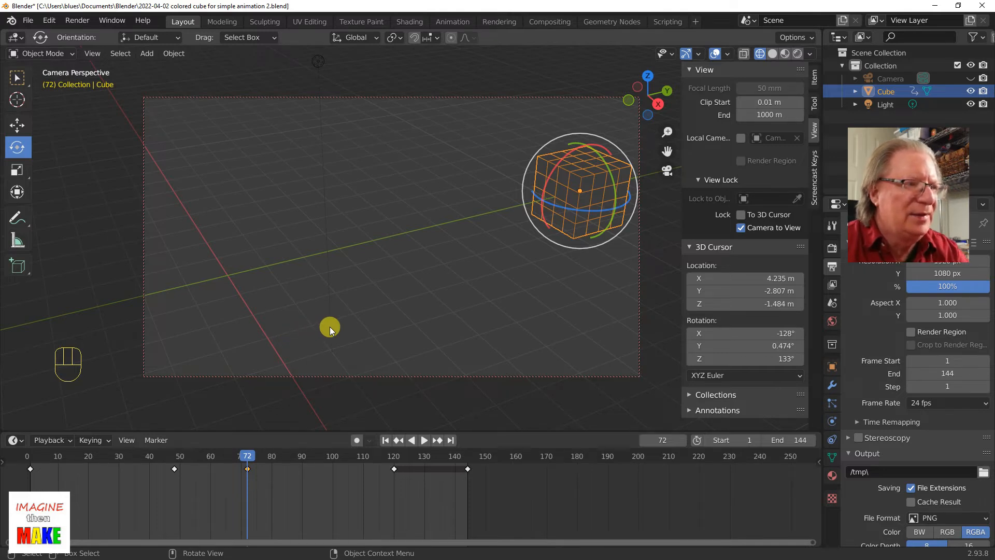
key("i")
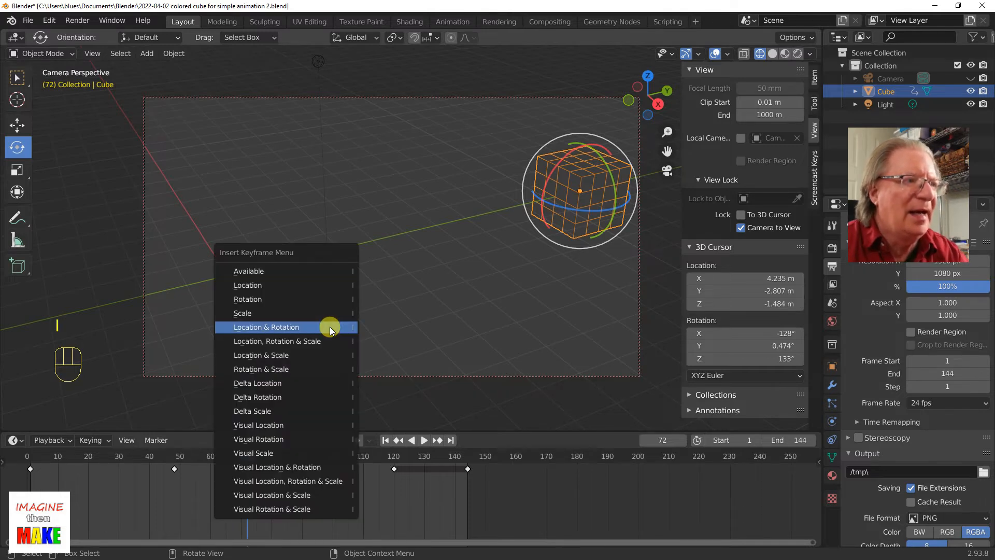
left_click(314, 285)
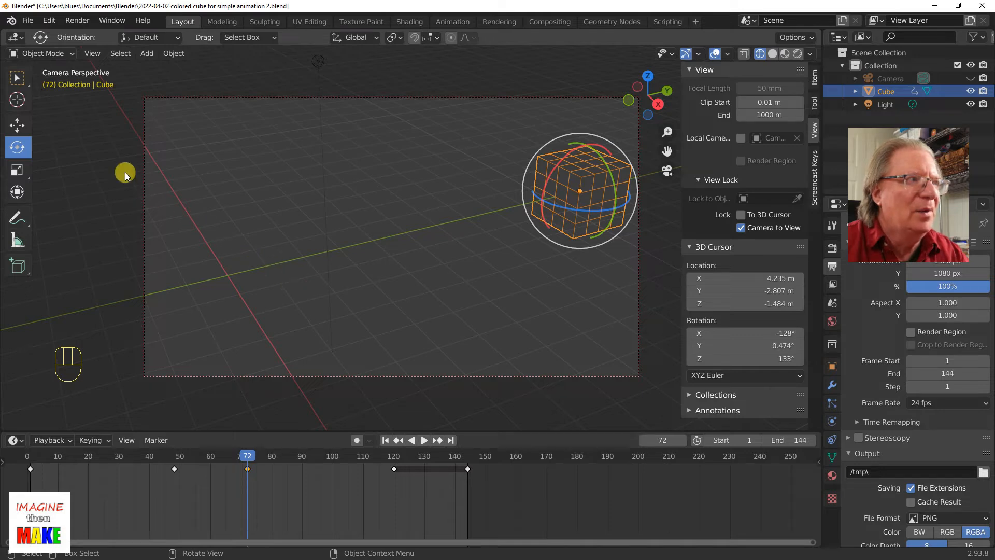
left_click(17, 78)
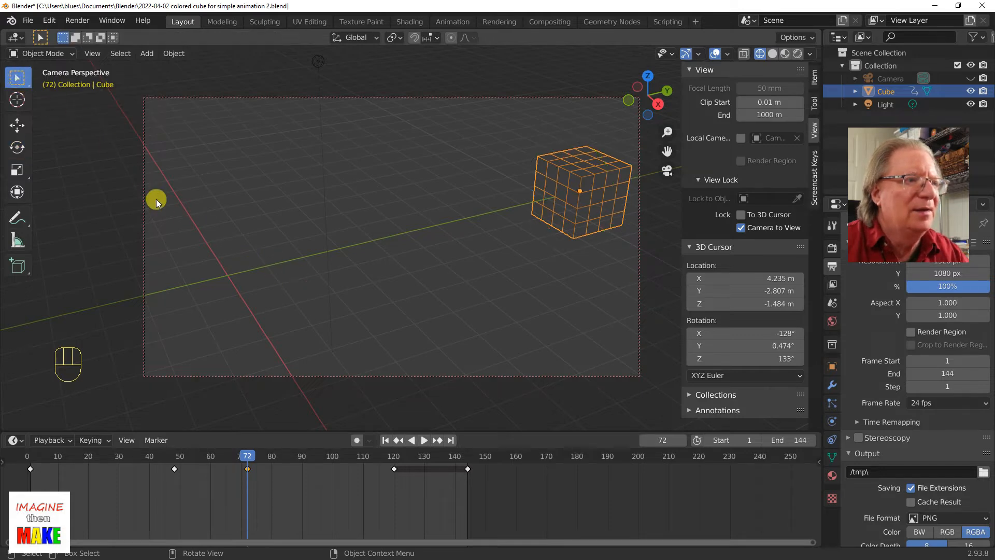
Step: Play the animation from the first frame to check the cube's spin, stop it, and rewind to frame 1
left_click(386, 440)
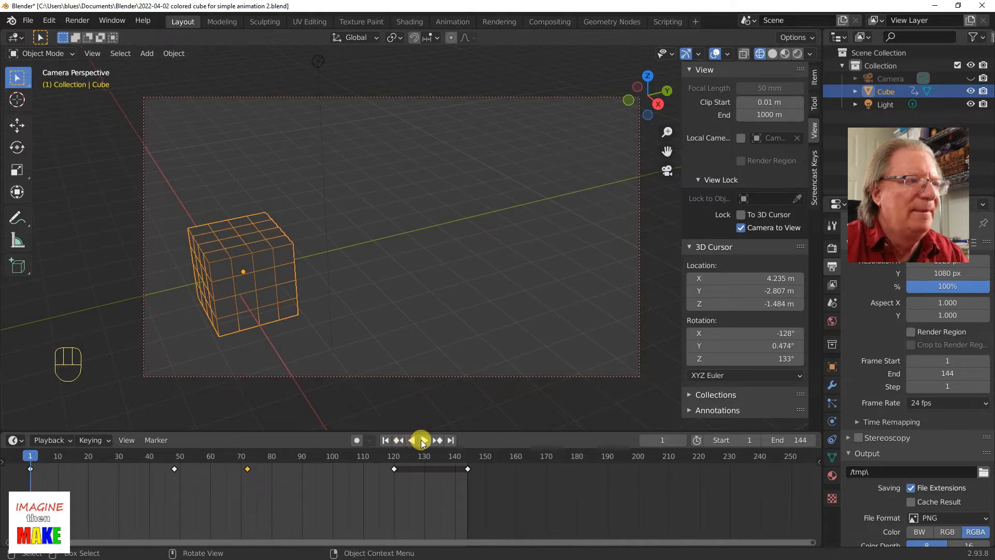
left_click(421, 440)
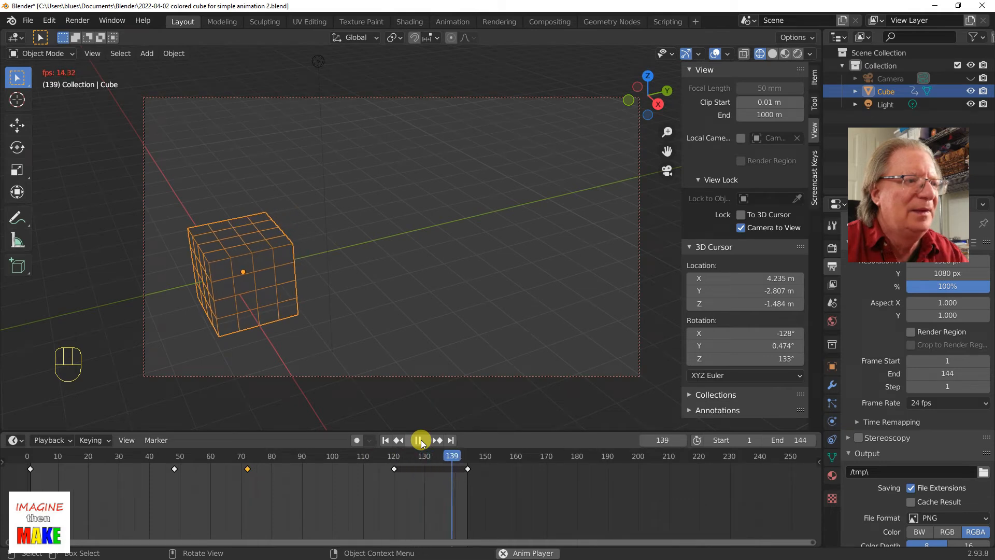
left_click(418, 440)
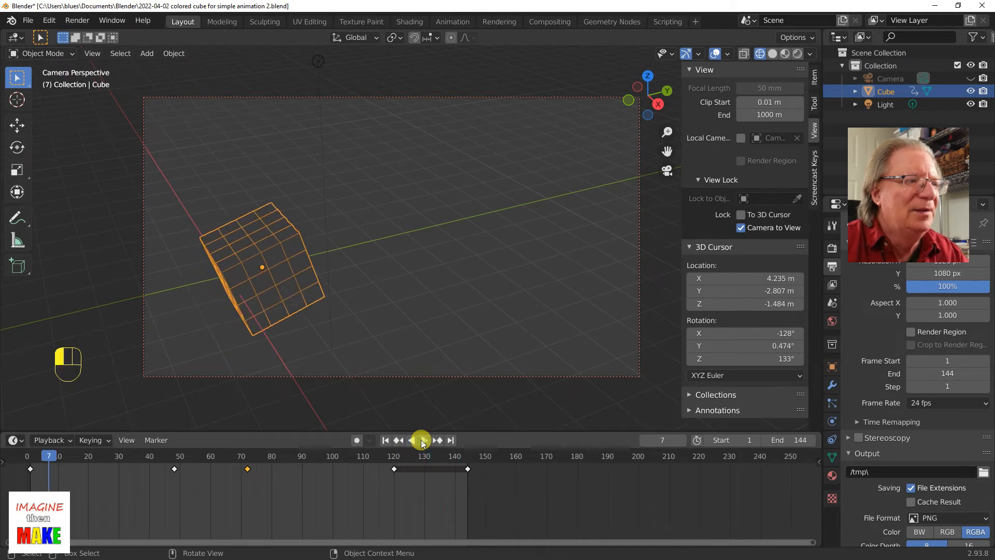
left_click(386, 440)
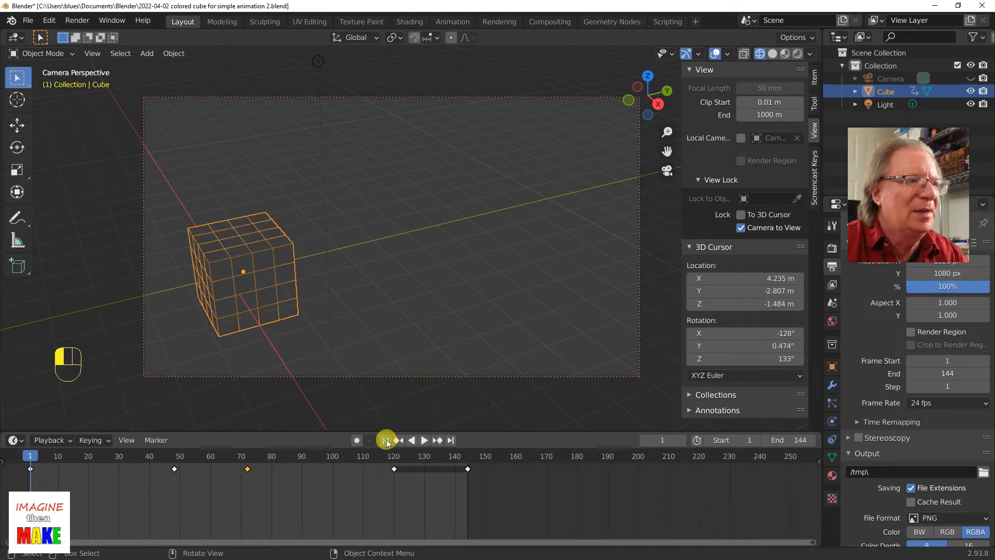
Step: Go to frame 48 and delete the cube's keyframe there
left_click(174, 459)
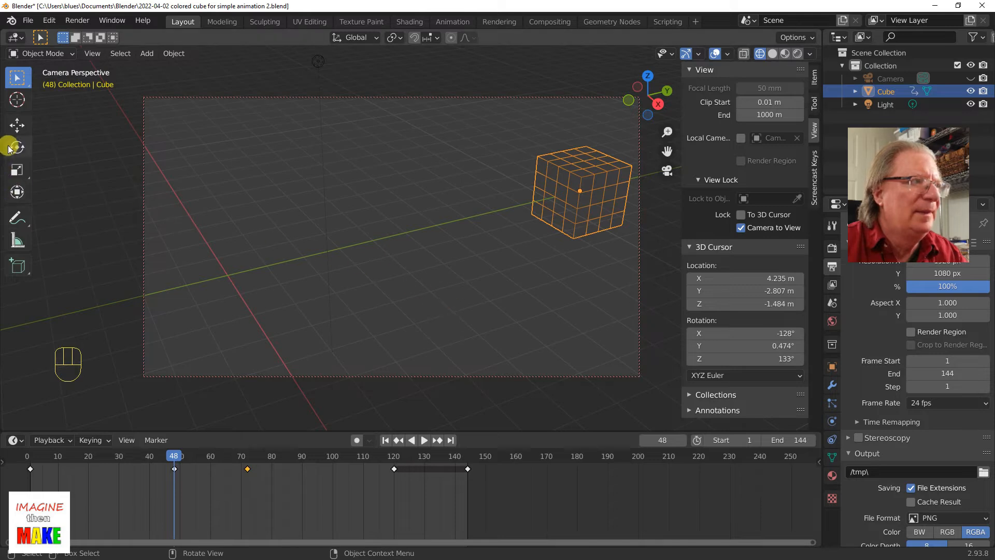
left_click_drag(185, 478, 160, 464)
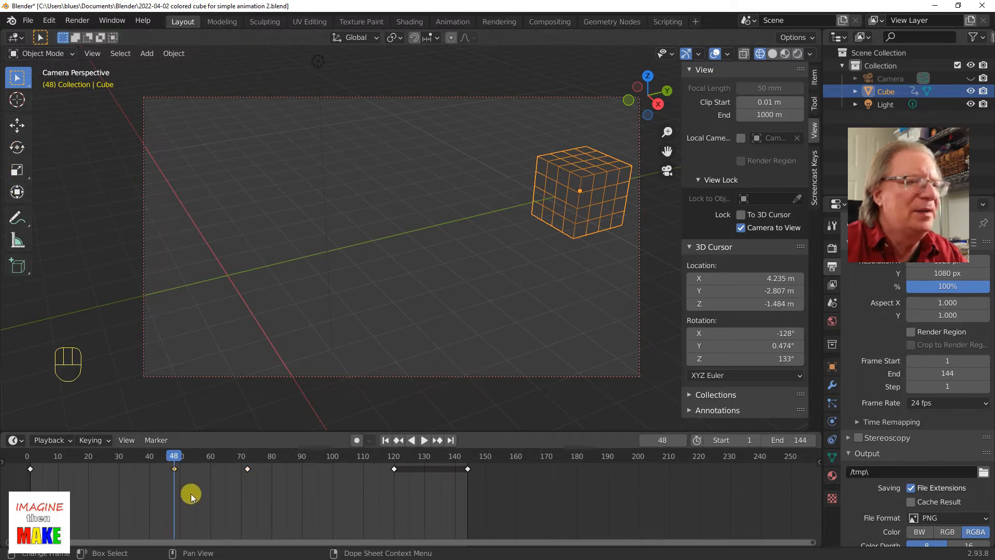
key("Delete")
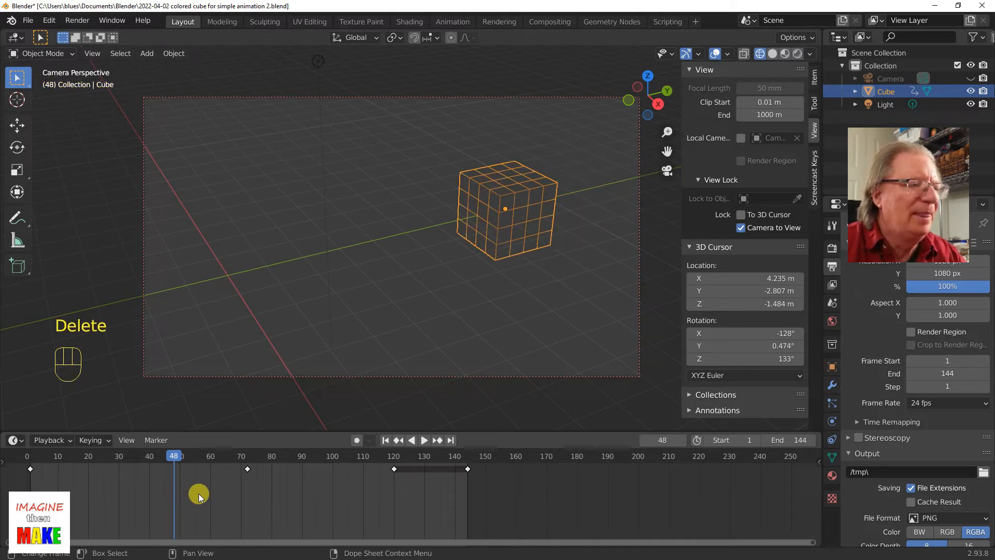
Step: Delete only the cube's keyframe at frame 72, keeping the keyframes at frames 120 and 144
left_click_drag(238, 478, 483, 463)
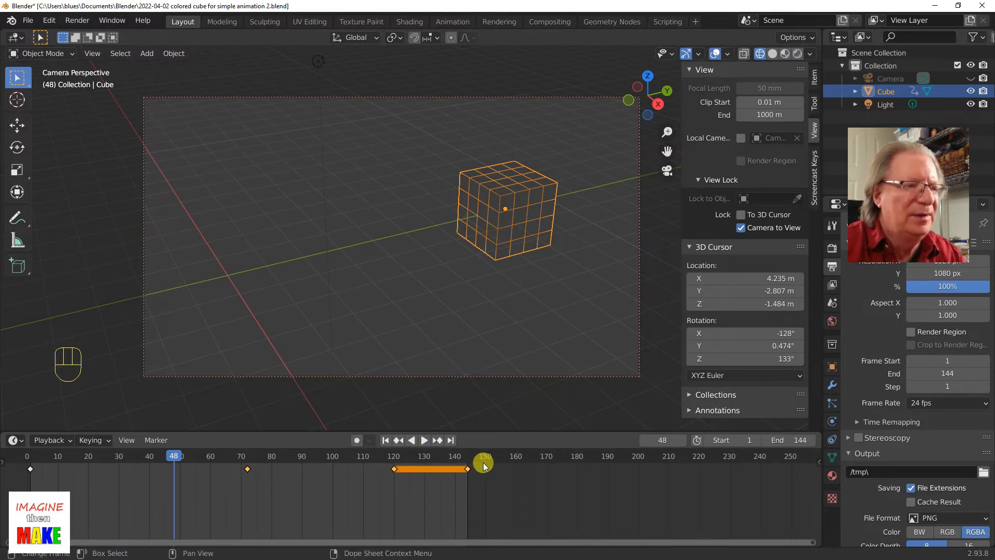
left_click(349, 497)
left_click_drag(254, 468, 239, 463)
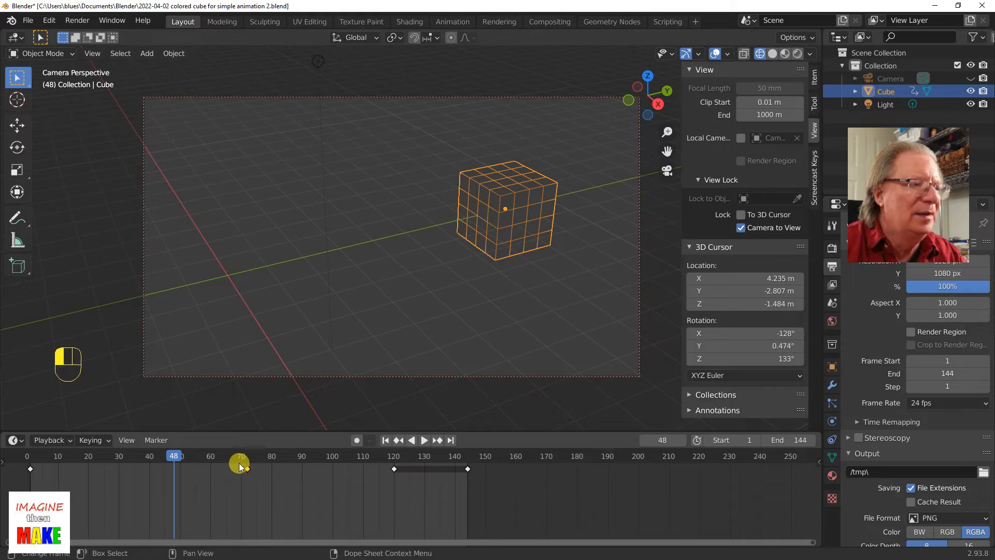
key("Delete")
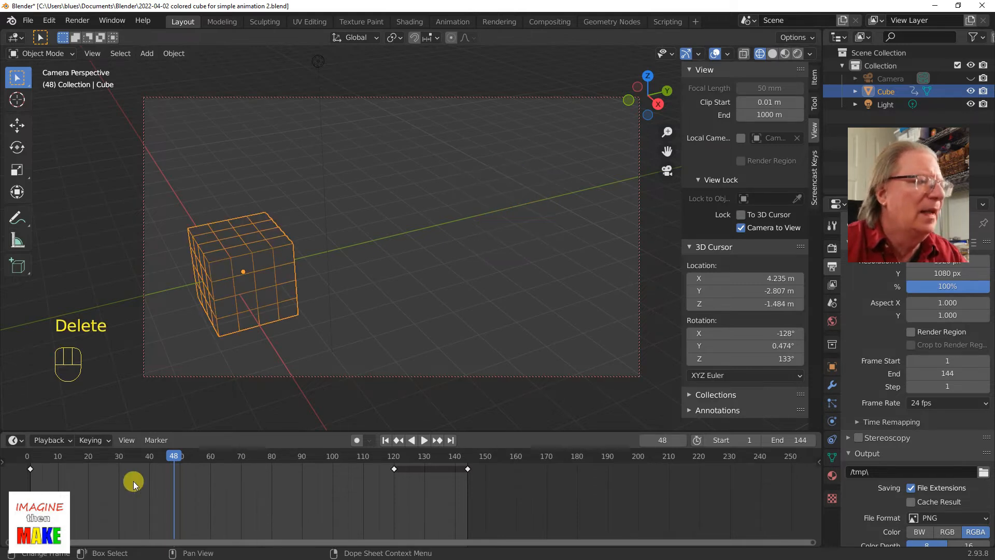
Step: At frame 48, move the cube along the global Y axis to the far right edge of the camera frame
left_click(153, 457)
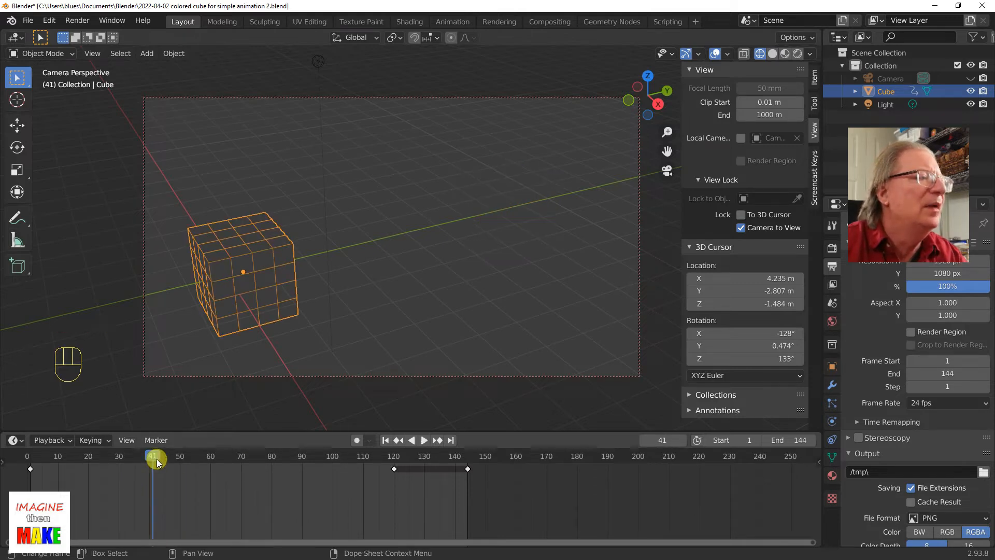
left_click_drag(154, 455, 174, 457)
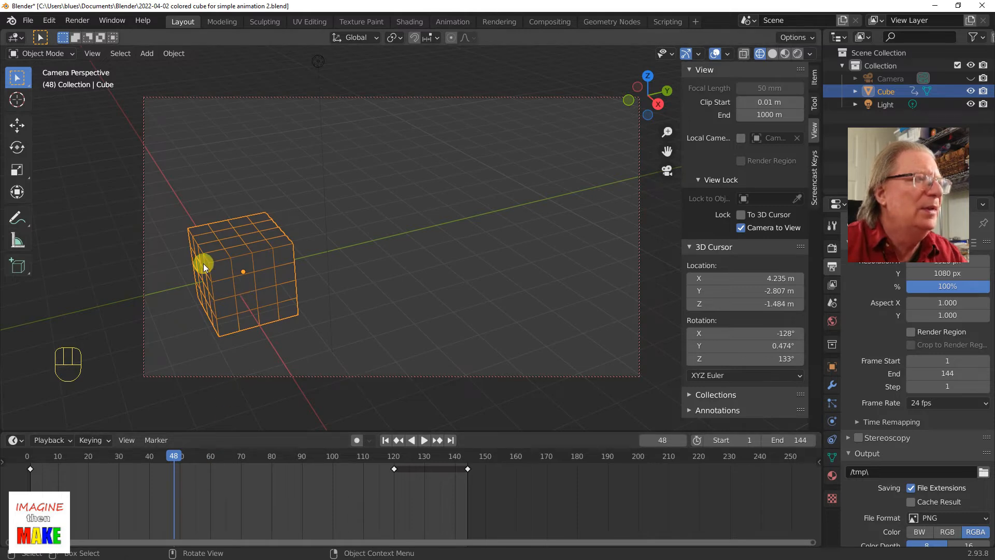
left_click(18, 125)
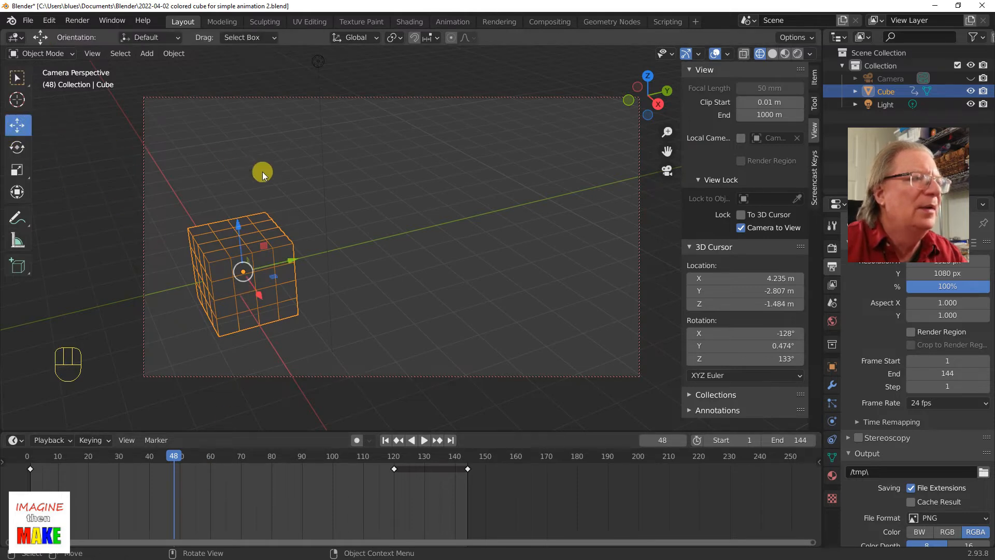
left_click_drag(296, 262, 643, 190)
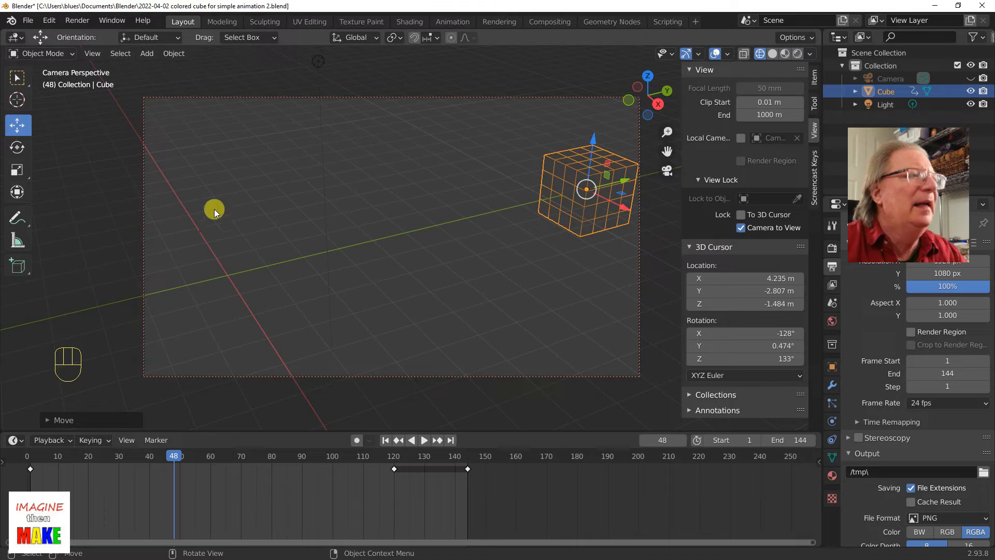
left_click(17, 149)
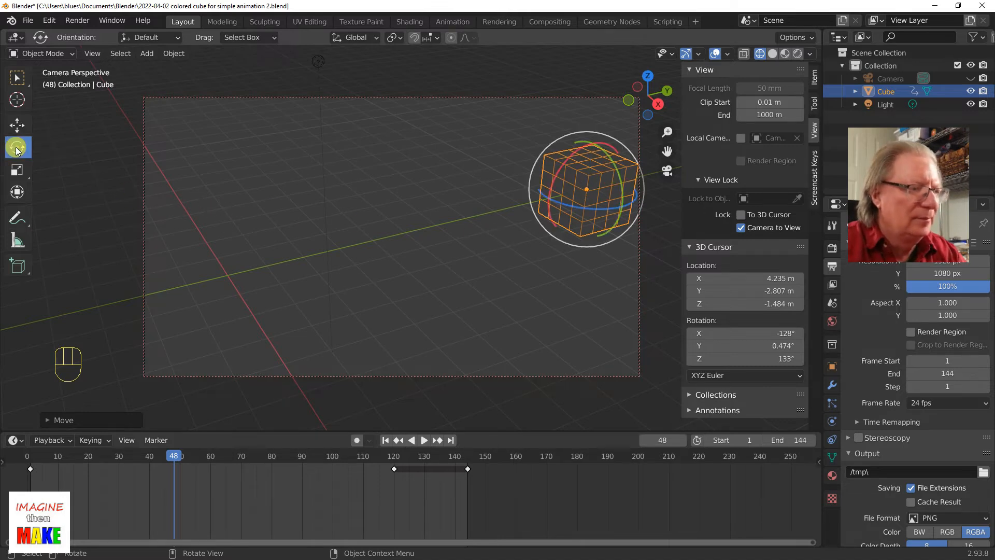
left_click(18, 79)
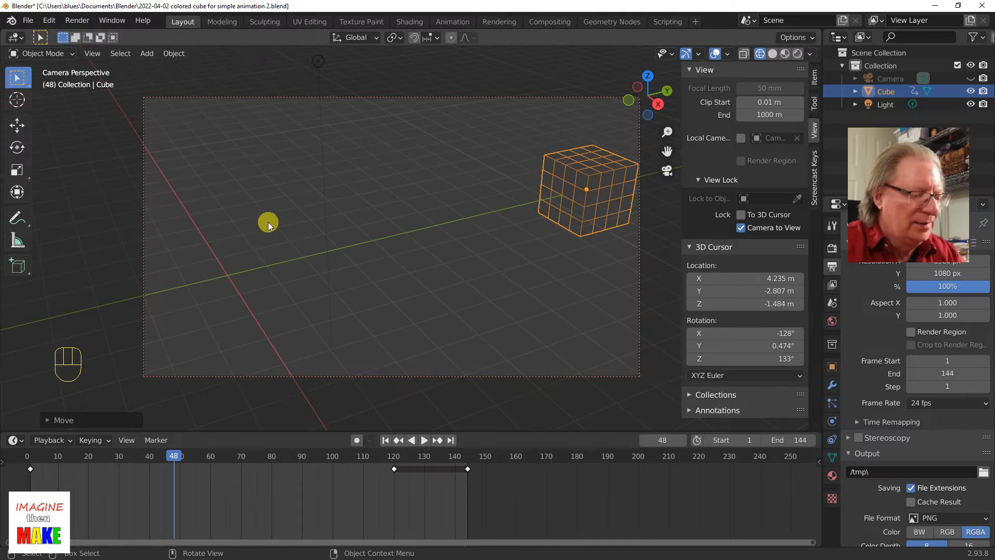
key("r")
key("x")
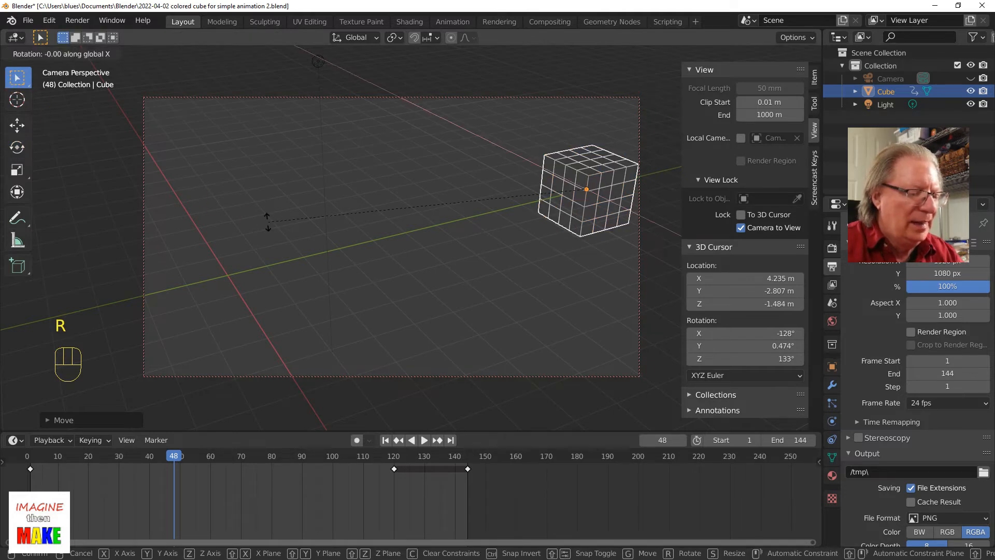
type("-360")
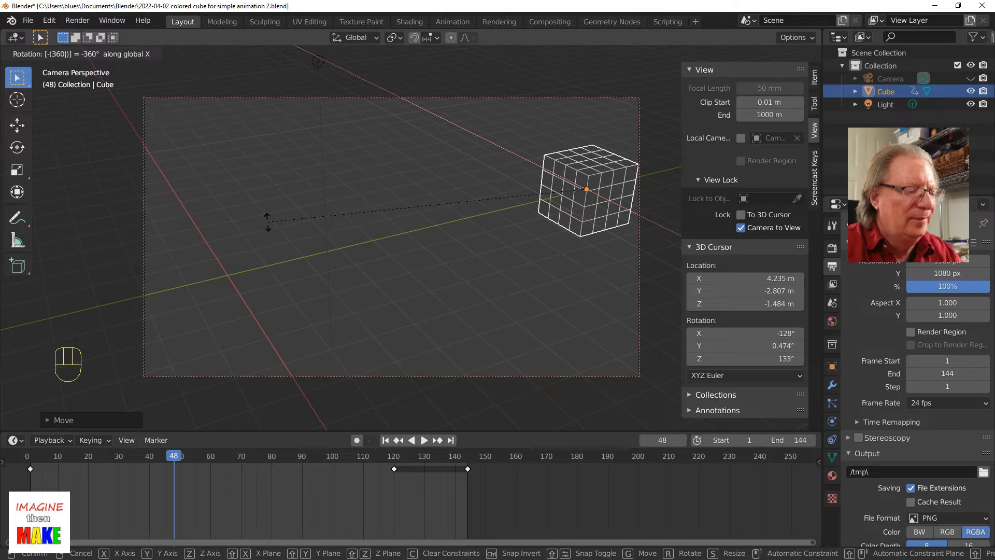
left_click(268, 222)
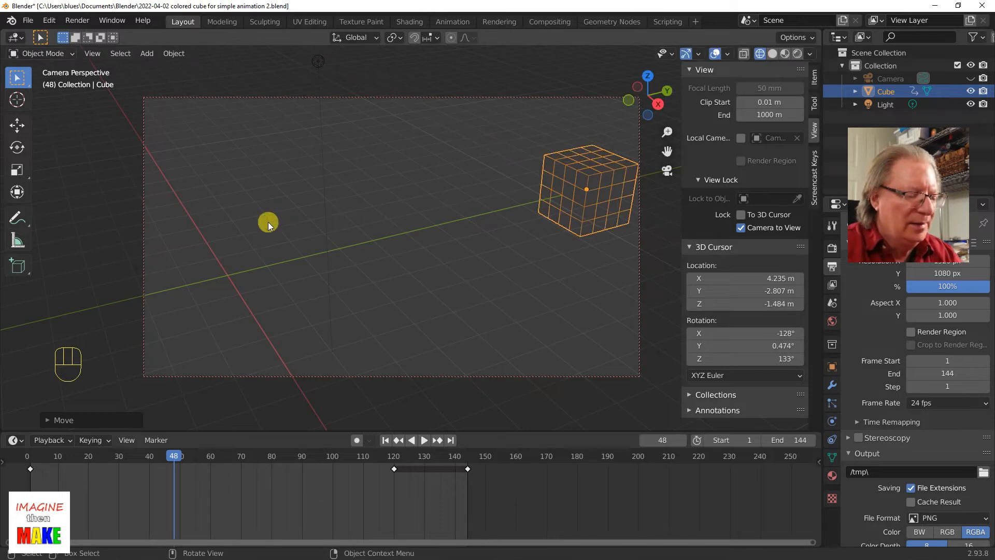
Step: Rotate the cube -360° about the global X axis at frame 48 and insert a Location & Rotation keyframe
key("r")
key("x")
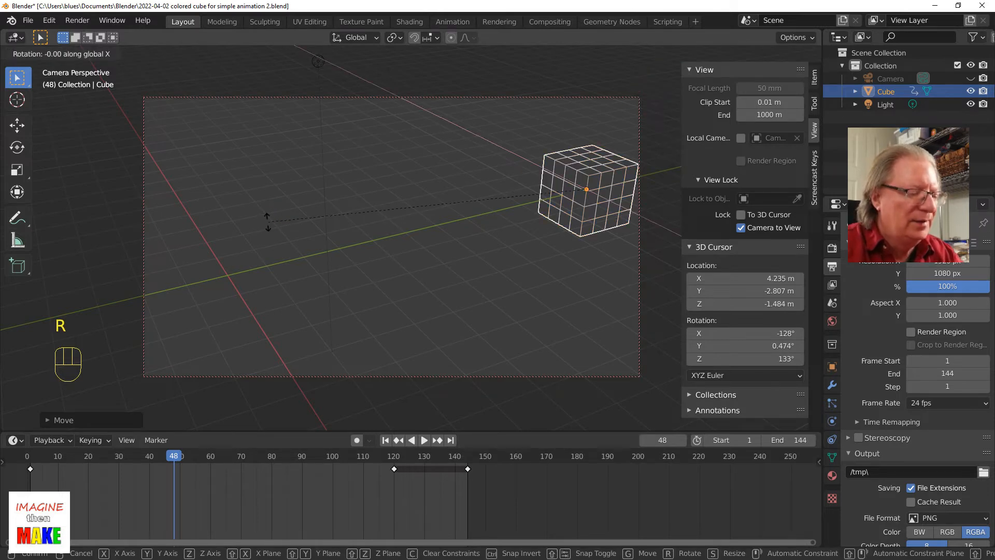
key("3")
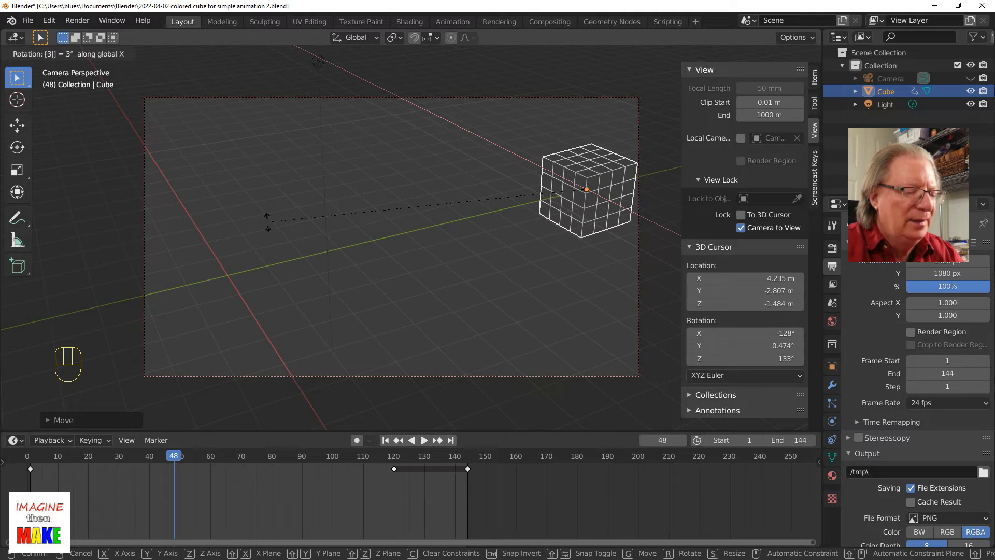
key("6")
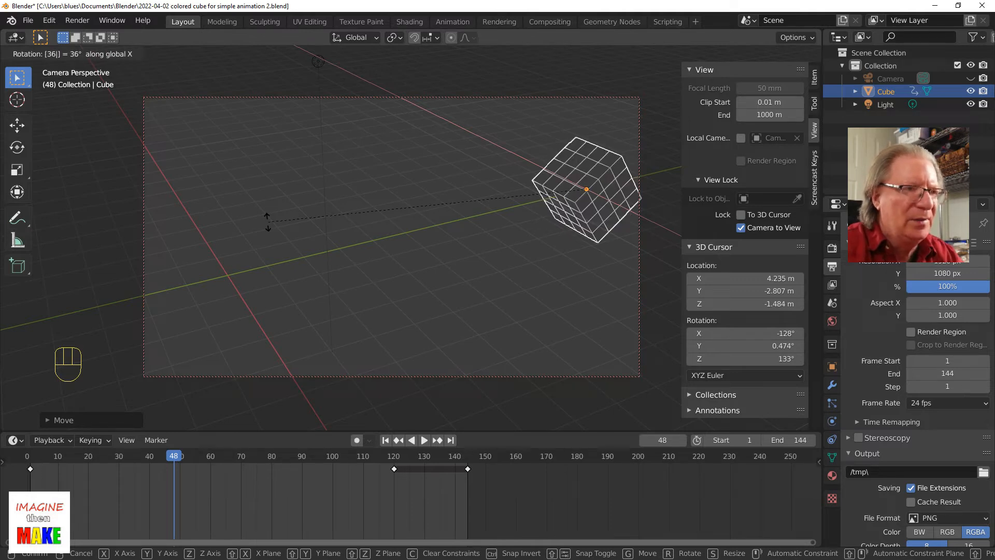
key("BackSpace")
key("BackSpace")
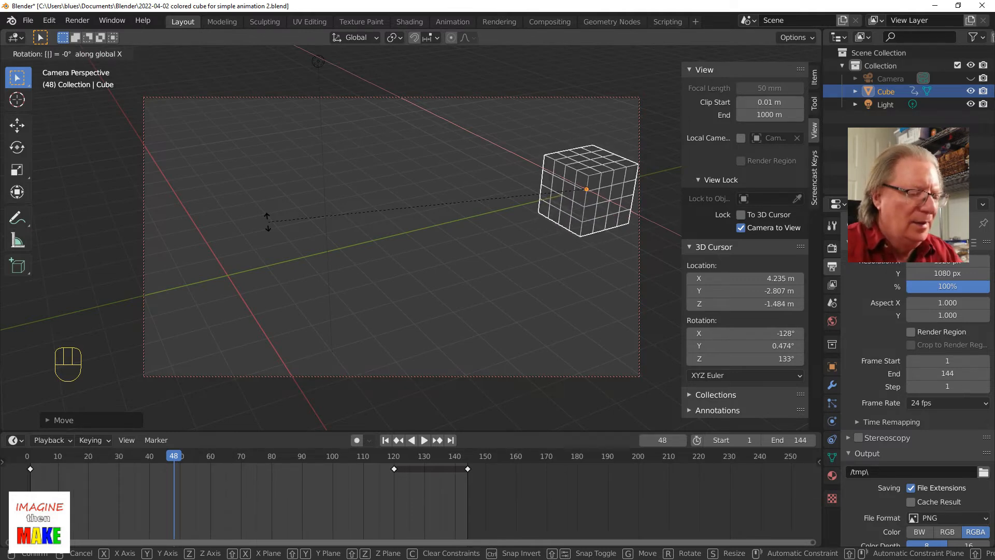
key("minus")
key("3")
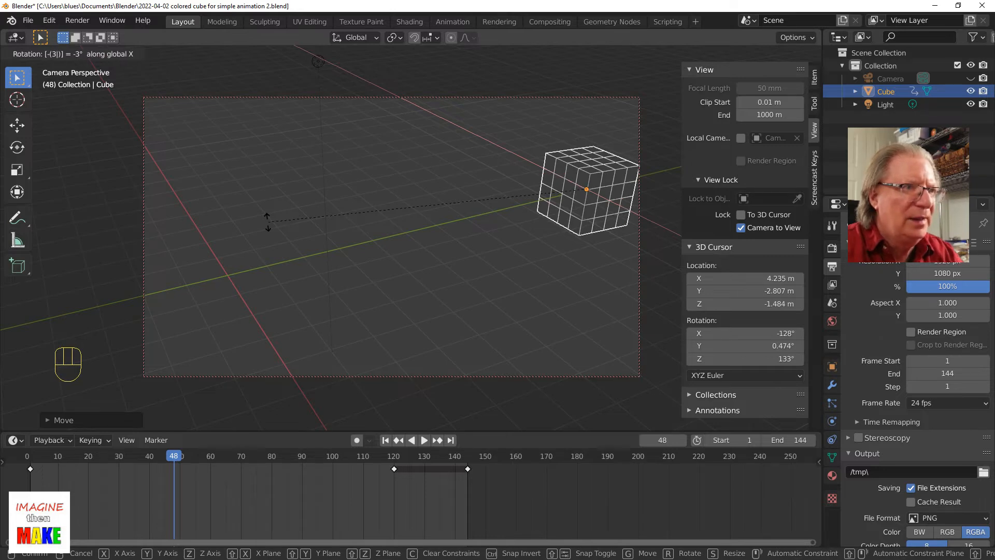
type("60")
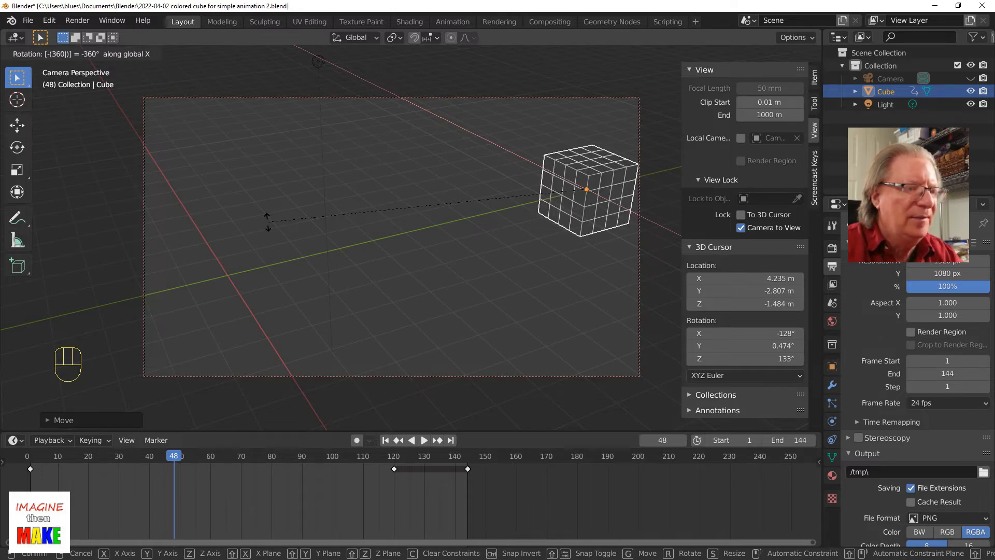
key("Return")
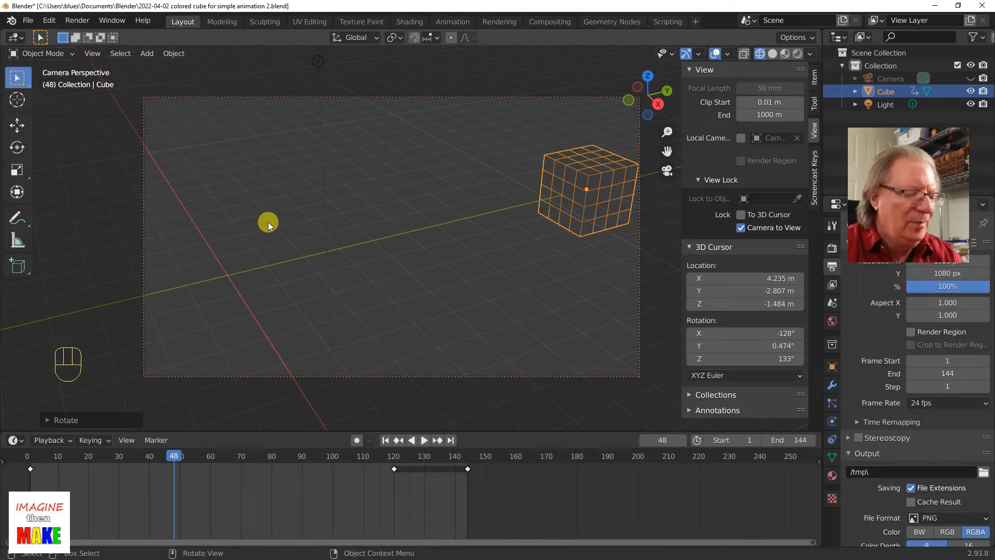
key("i")
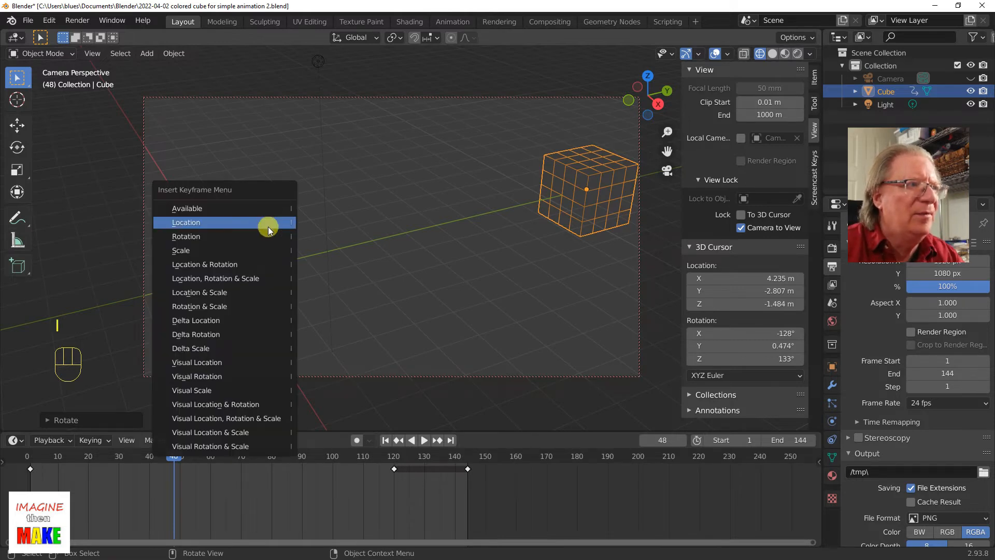
left_click(271, 265)
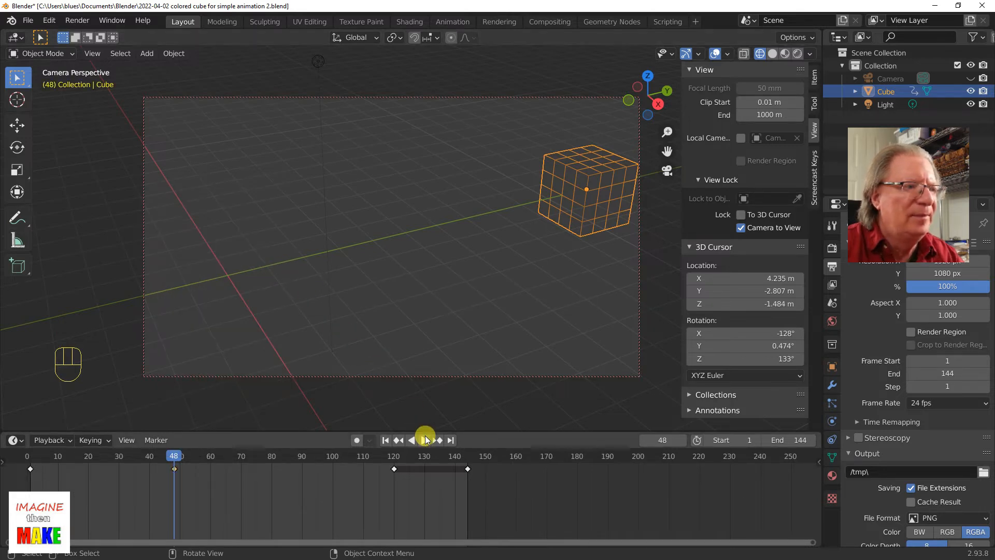
Step: Play the animation from the first frame to check the cube's spin and return, and stop it
left_click(385, 441)
left_click(423, 440)
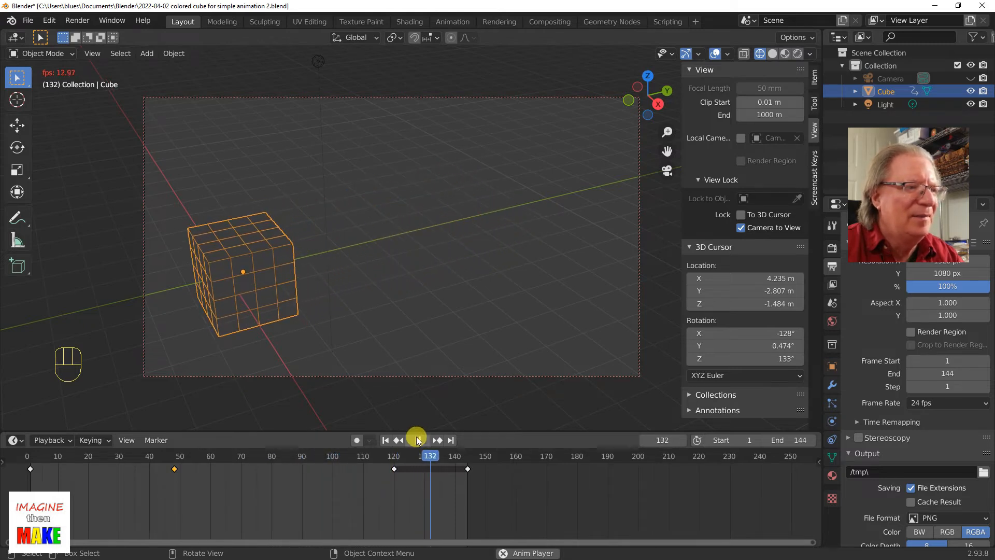
left_click(417, 440)
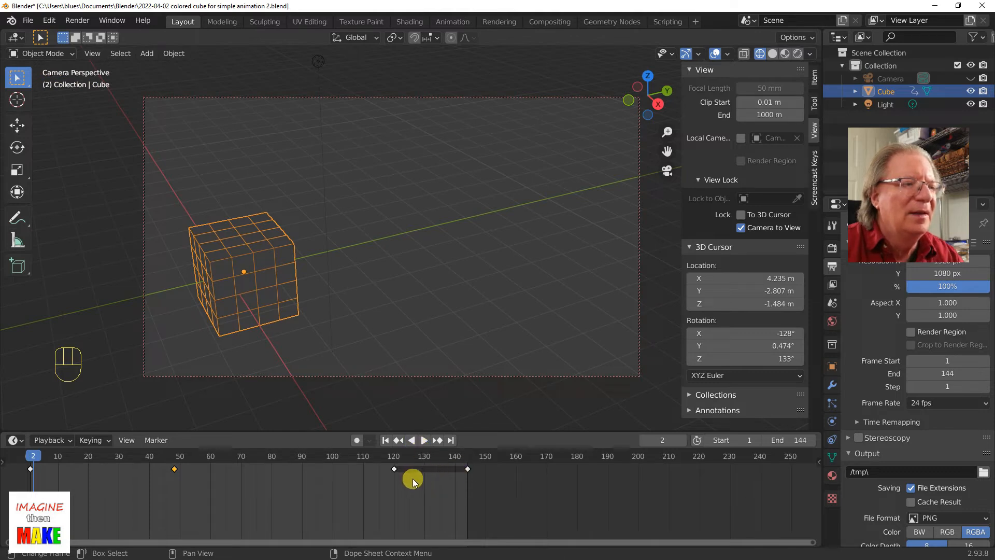
Step: Delete the cube's keyframe at frame 144 and set the animation's end frame to 120
left_click_drag(448, 480, 483, 466)
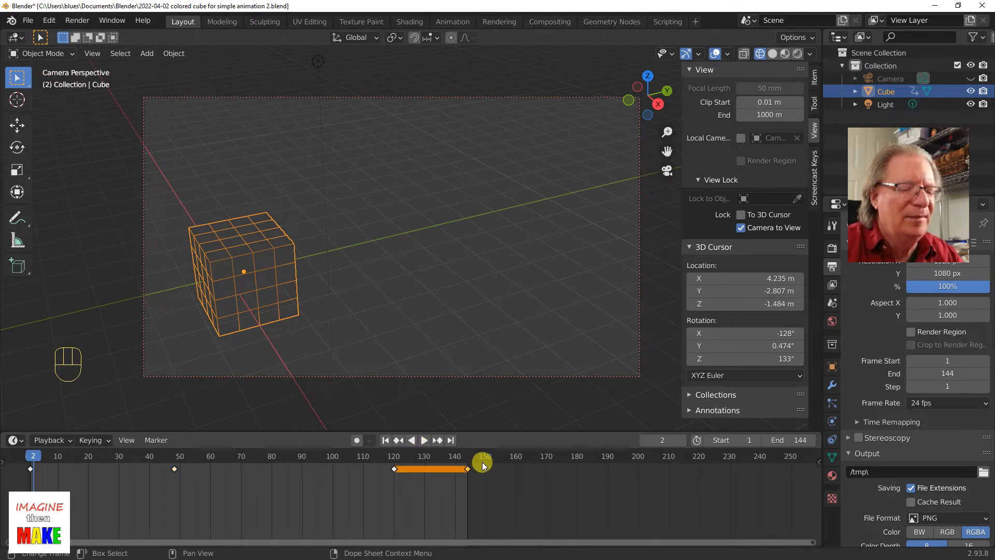
key("Delete")
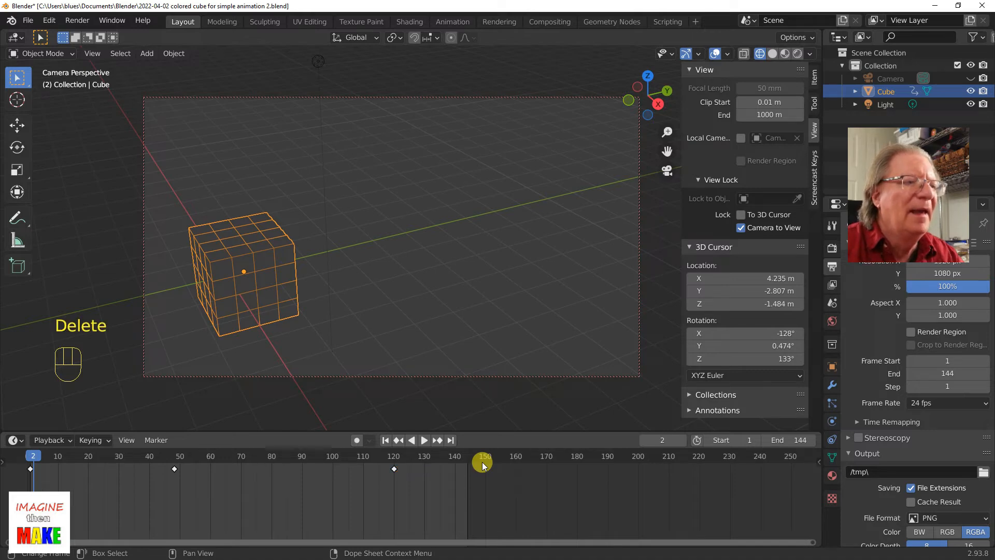
left_click(799, 441)
left_click(782, 439)
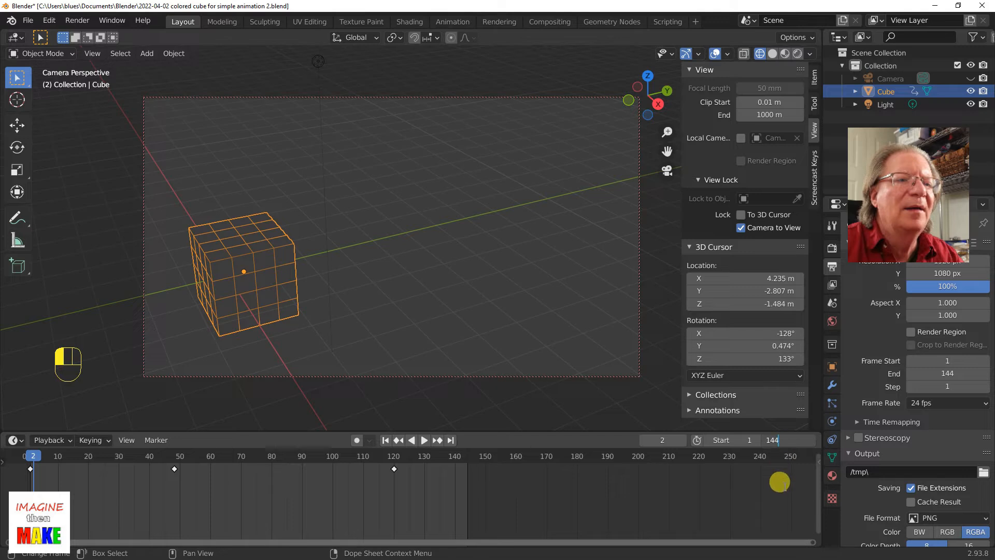
mouse_move(793, 440)
left_mouse_down()
mouse_move(777, 440)
mouse_move(792, 437)
left_mouse_up()
left_click(792, 437)
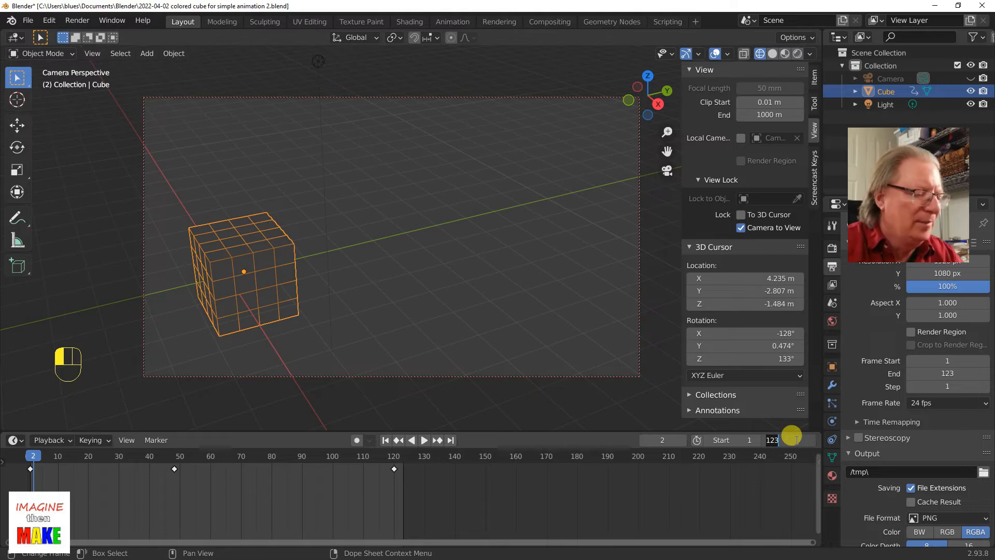
type("120")
key("Return")
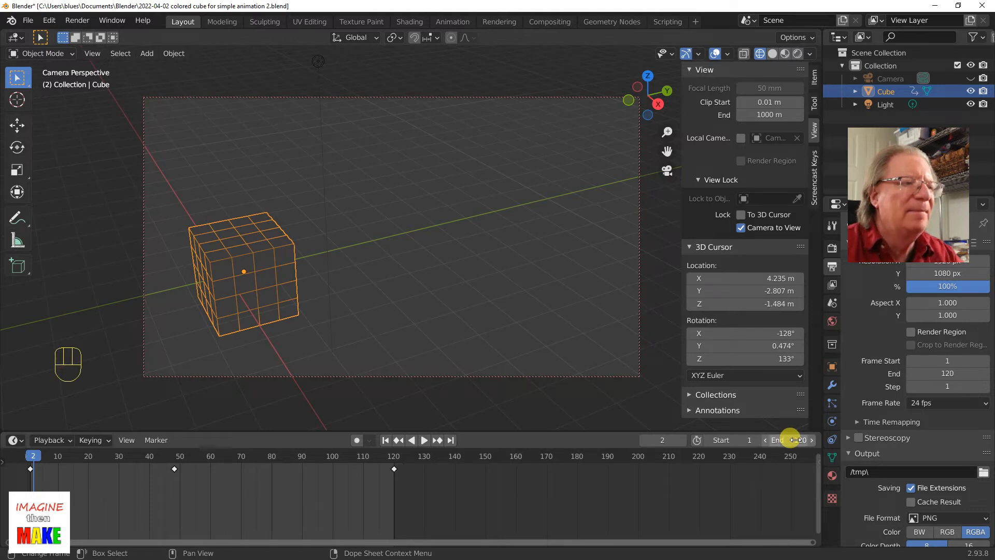
Step: Play the shortened animation from the first frame, stop it, and save the file under its current name
left_click(385, 440)
left_click(424, 440)
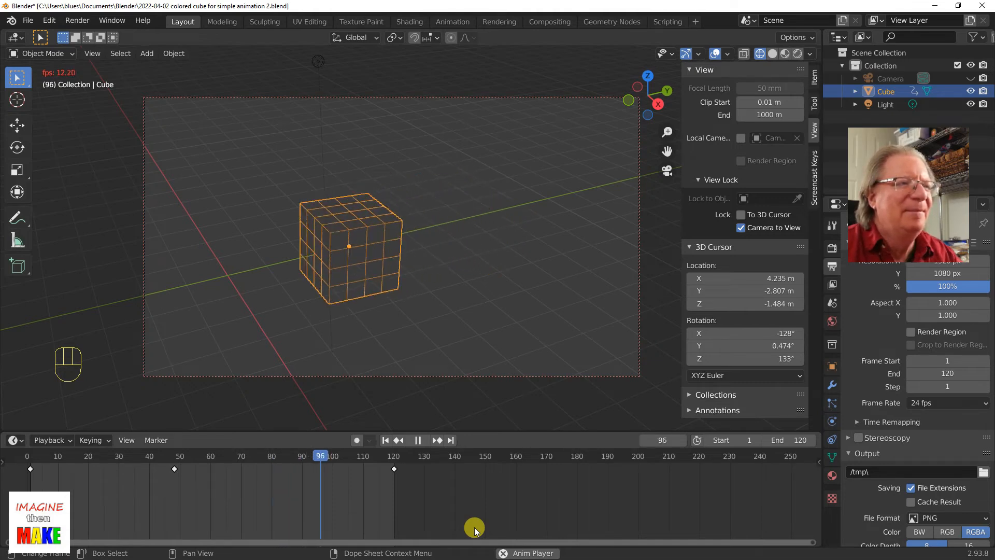
left_click(420, 441)
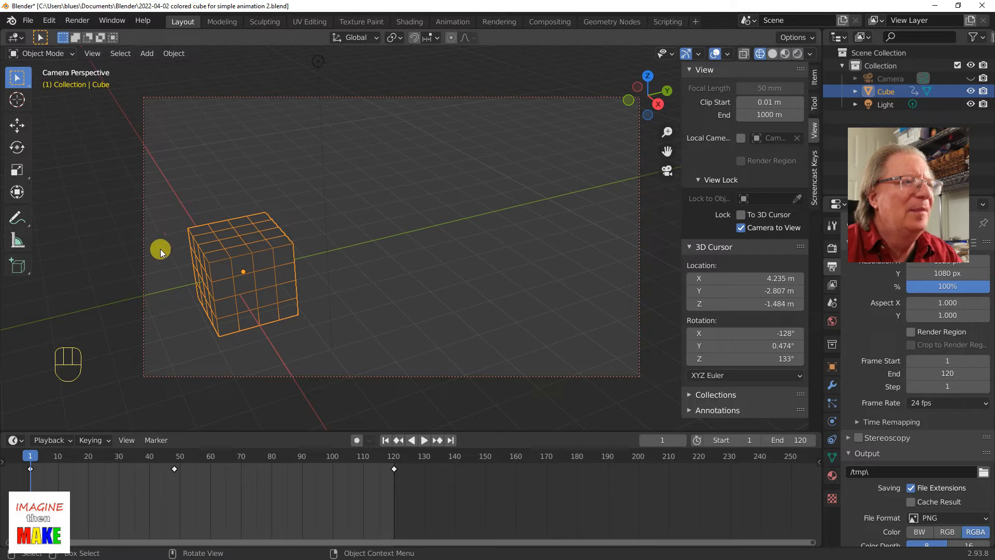
left_click(26, 23)
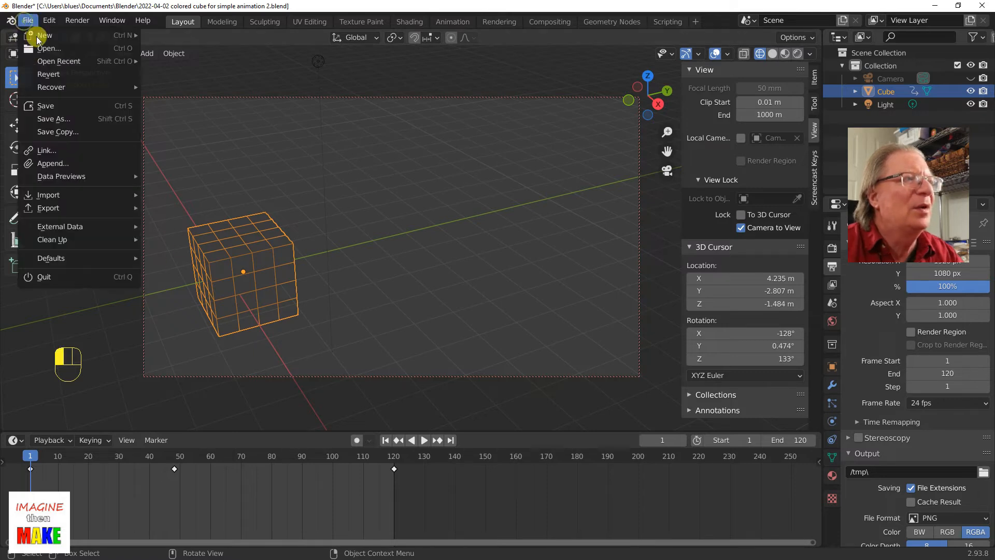
left_click(67, 107)
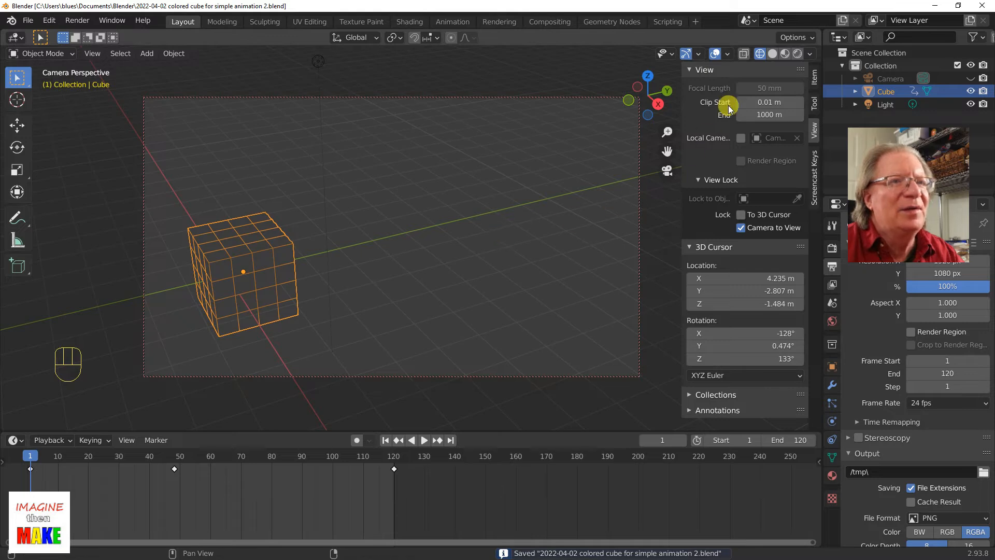
Step: Preview the animation in solid viewport shading, rewind to frame 1, and save the file
left_click(772, 54)
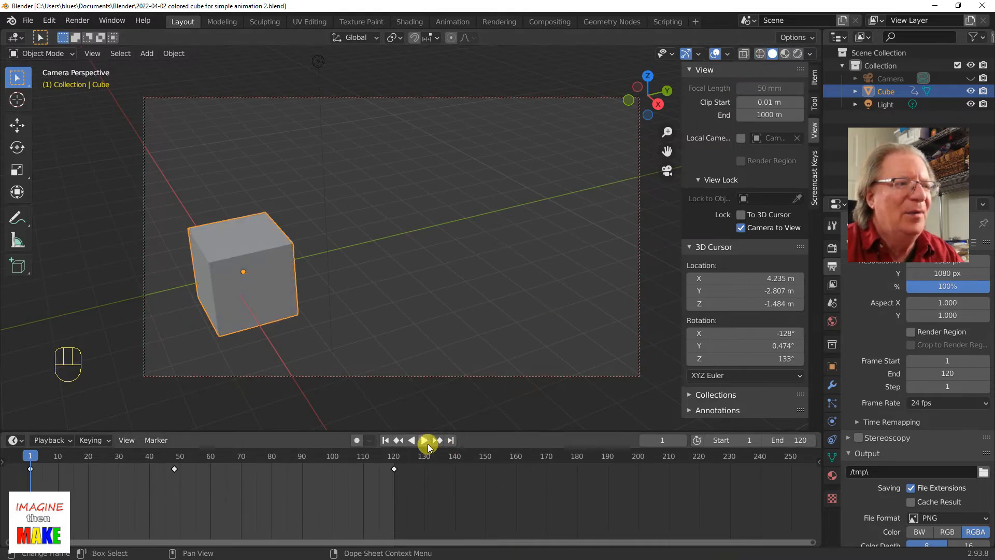
left_click(424, 442)
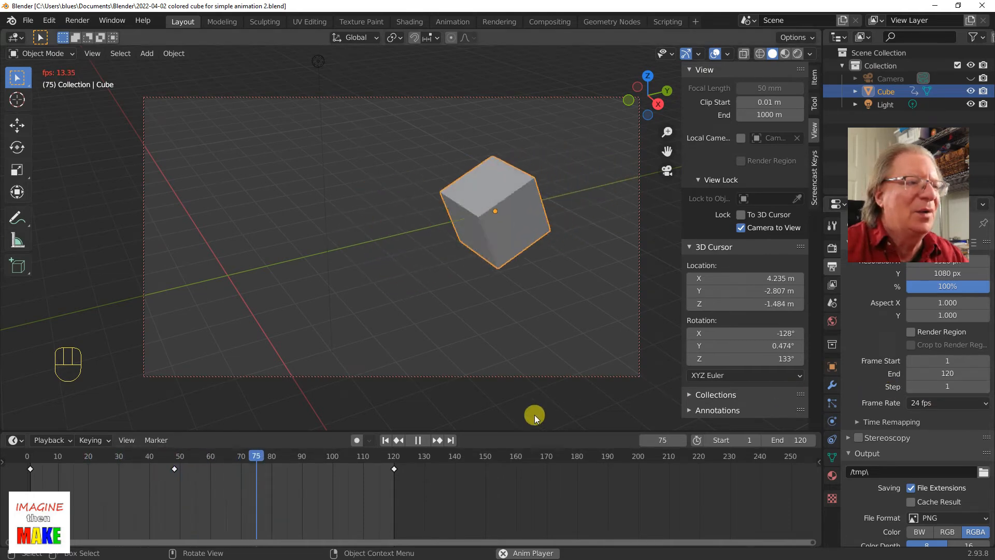
left_click(417, 440)
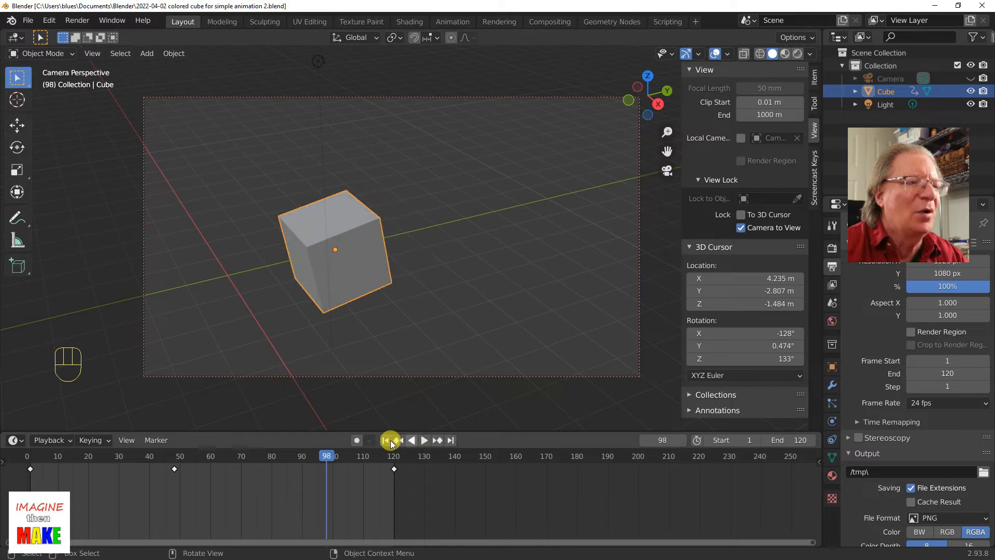
left_click(385, 440)
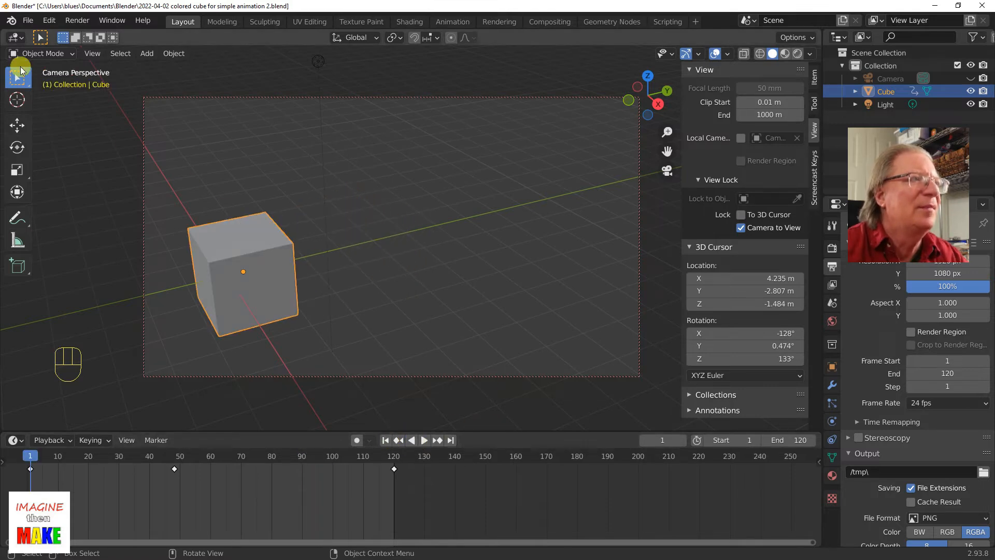
left_click(28, 22)
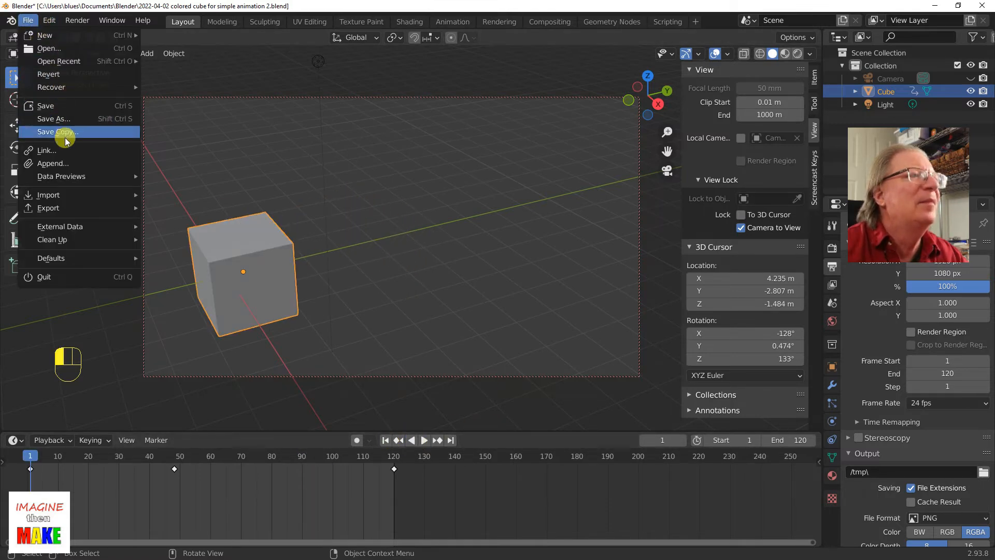
left_click(132, 107)
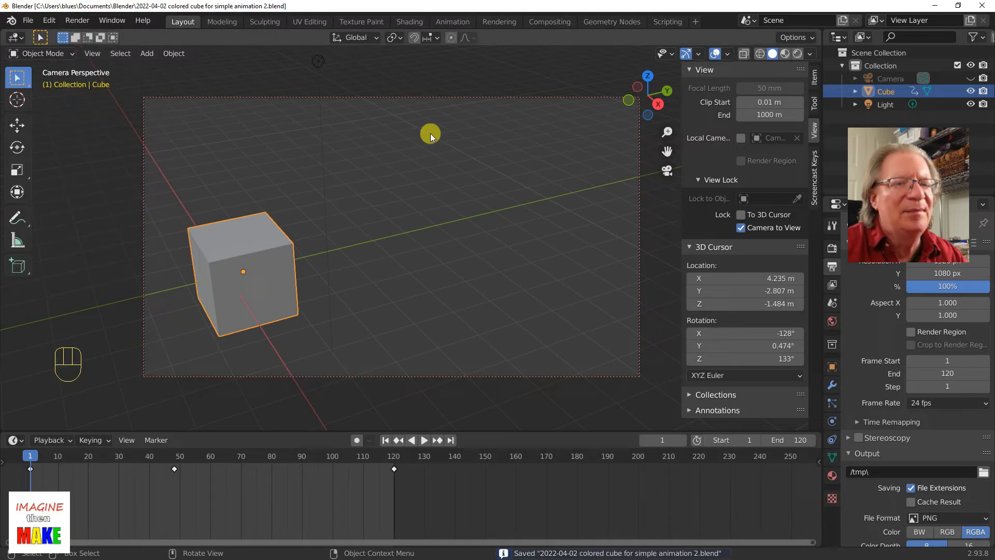
Step: Play the animation in Material Preview shading to check the cube's colors, stop it, and rewind to frame 1
left_click(785, 54)
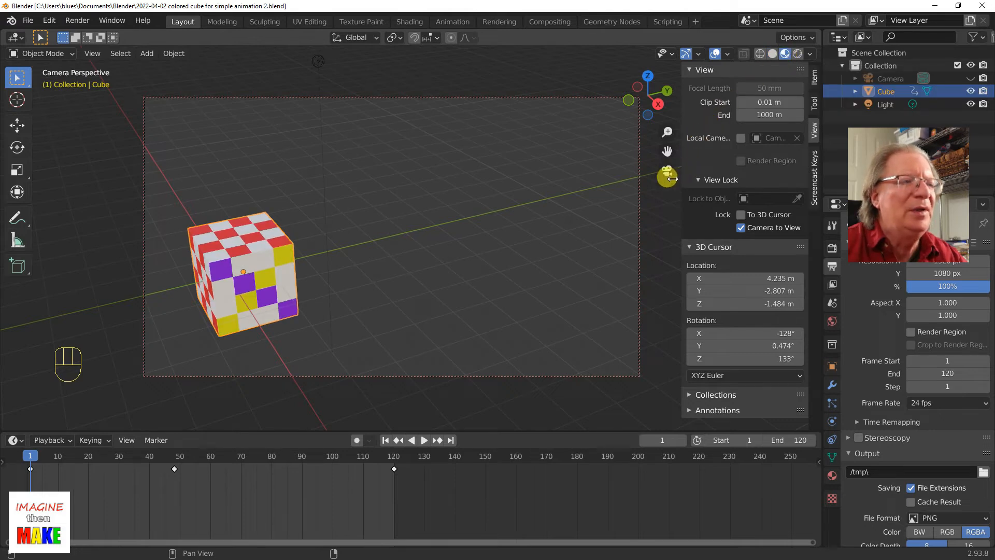
left_click(423, 441)
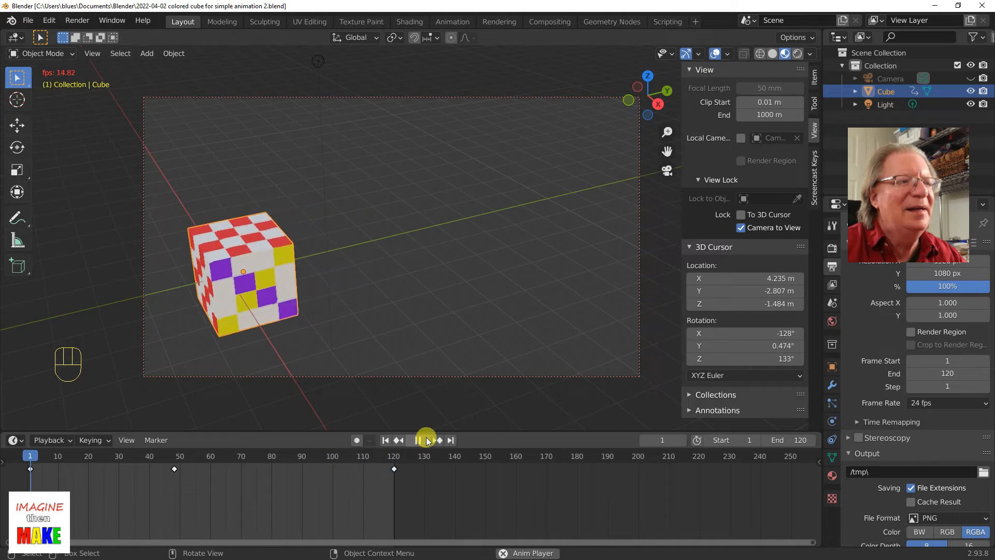
left_click(417, 441)
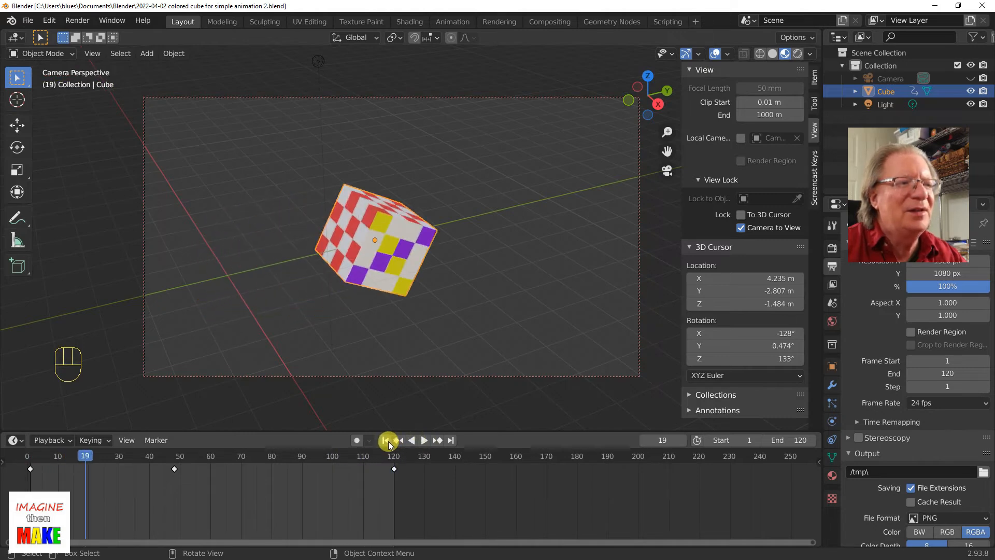
left_click(386, 441)
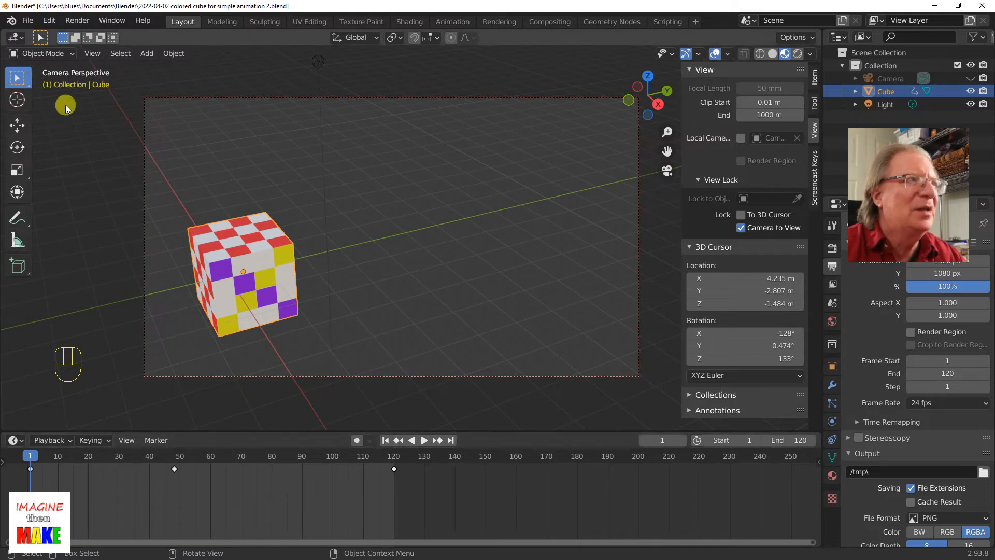
Step: Switch the viewport to wireframe and back to Material Preview shading, and save the file
left_click(760, 54)
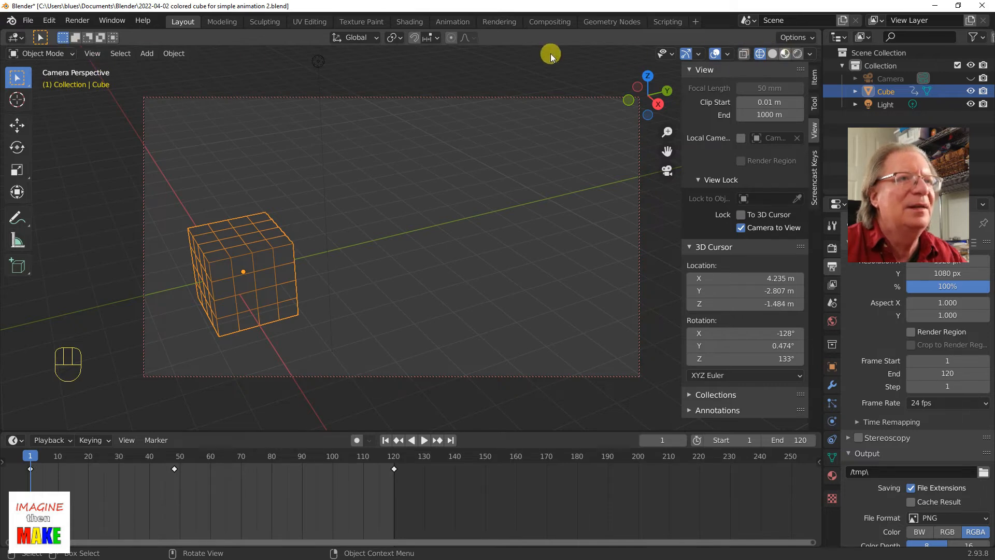
key("shift+z")
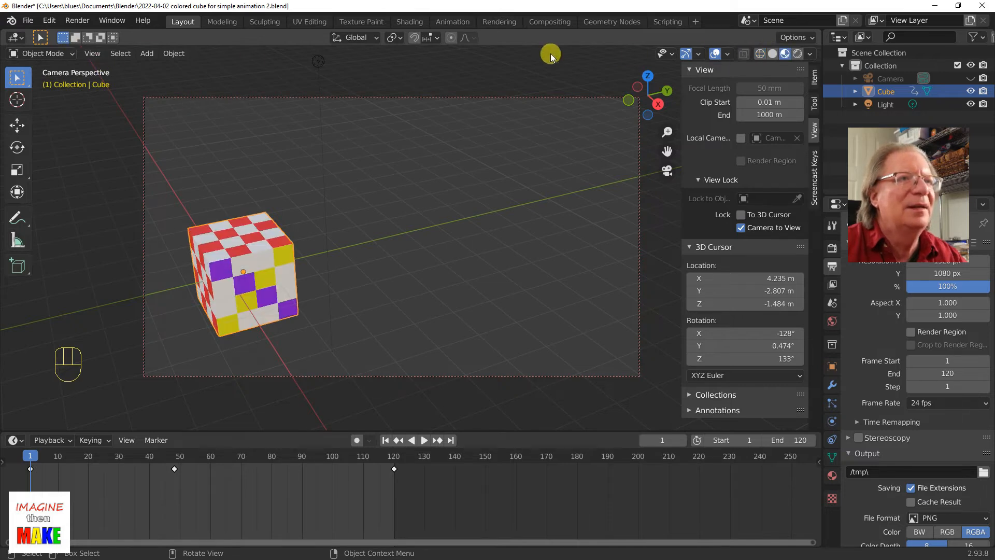
left_click(28, 21)
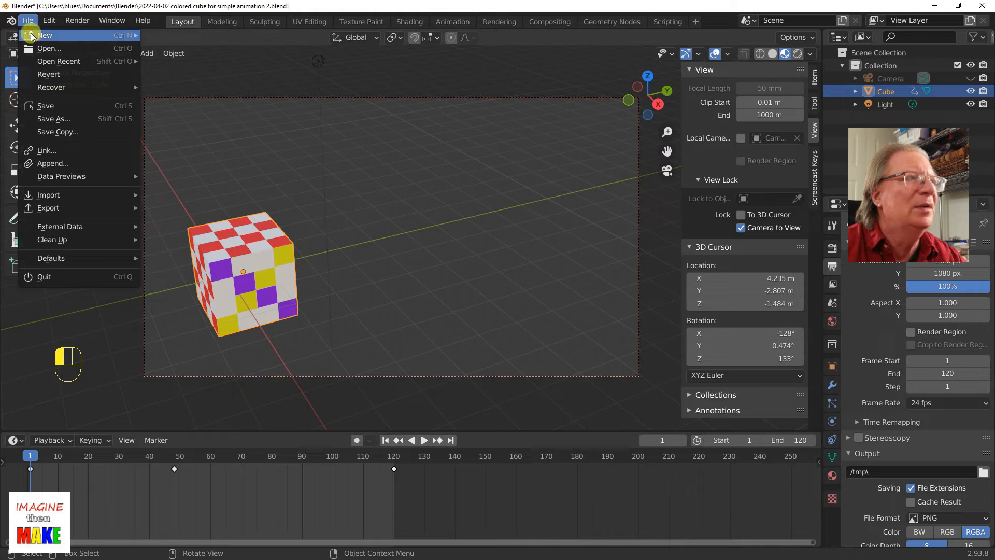
left_click(52, 106)
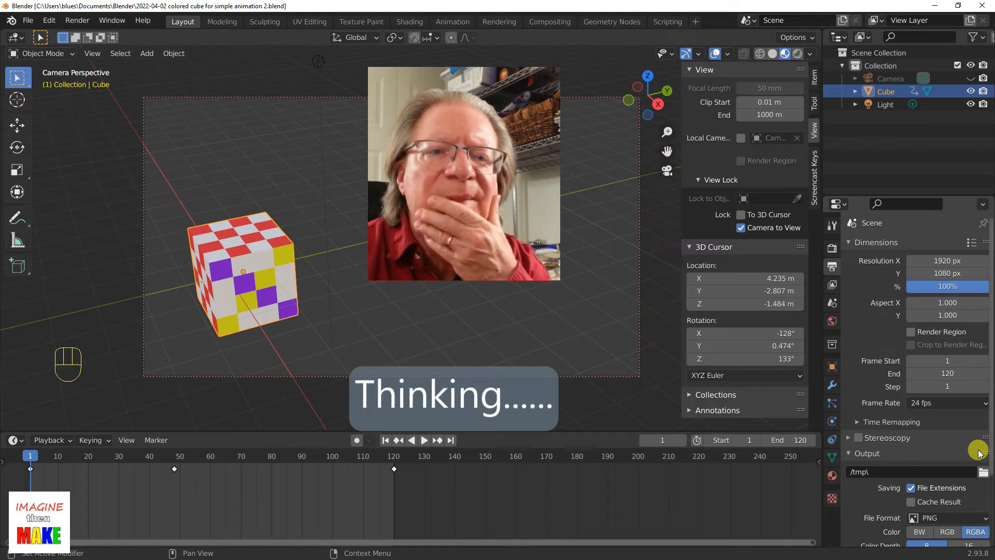
Step: Browse for a render output location and open the PowerDirector 17 folder on the easystore (E:) drive
left_click_drag(988, 445, 991, 514)
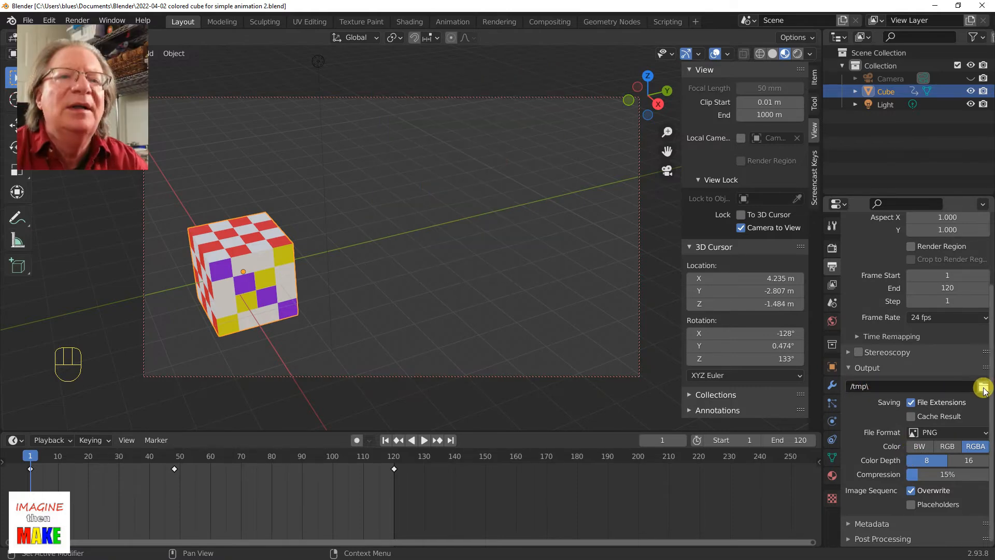
left_click(984, 386)
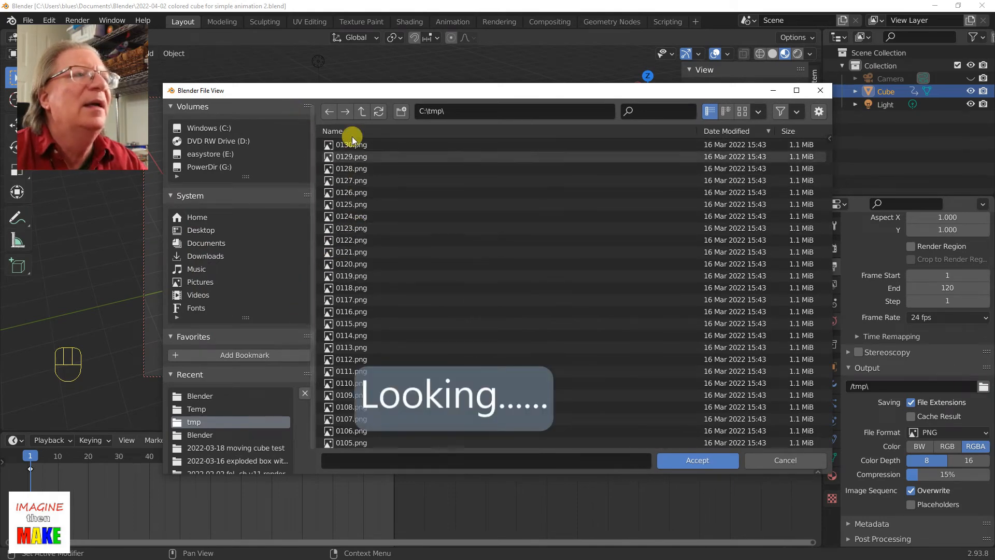
left_click(362, 111)
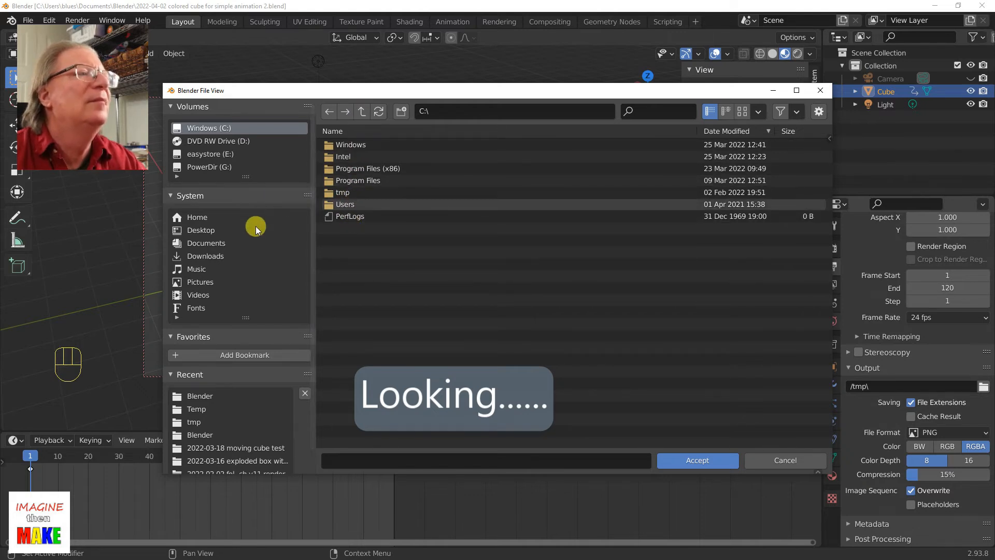
scroll(312, 268, "down", 1)
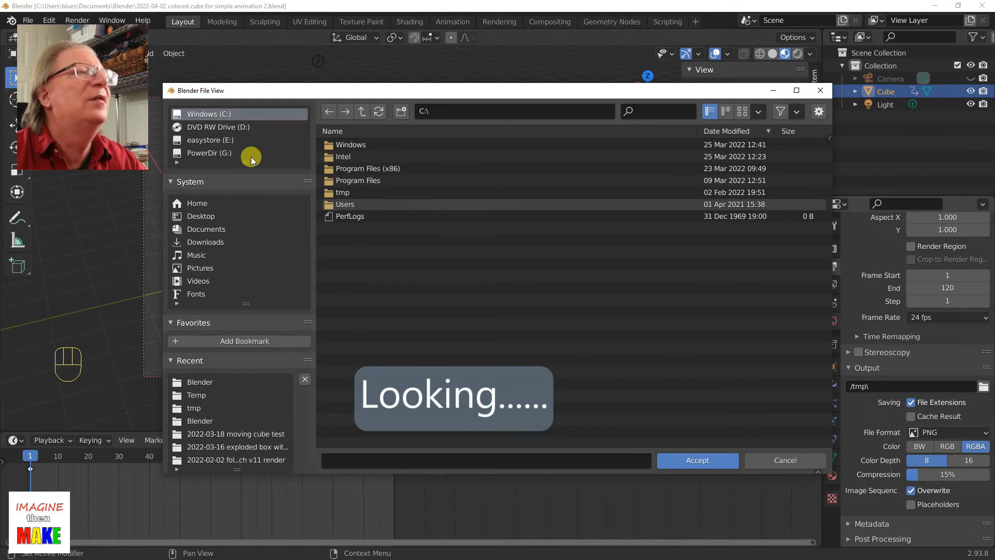
left_click(207, 141)
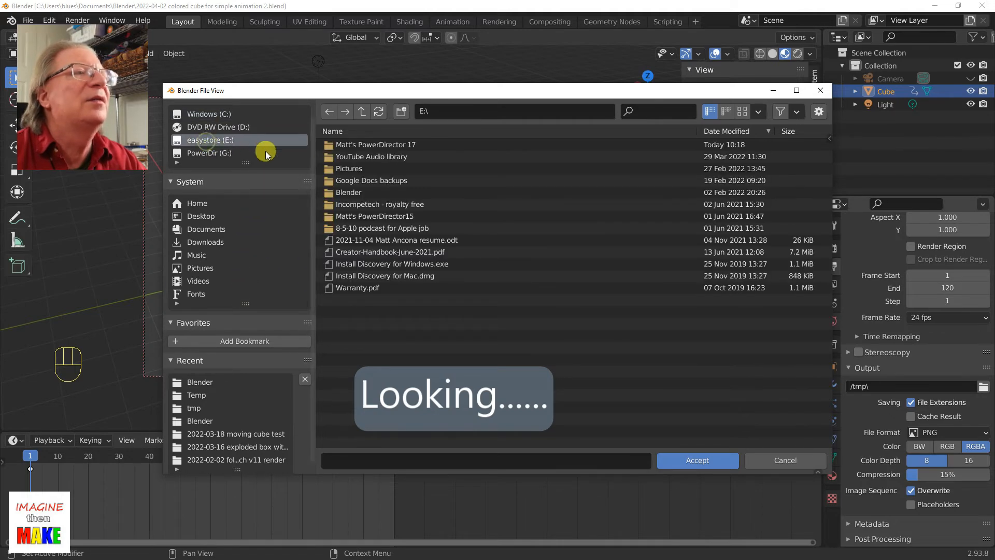
double_click(404, 146)
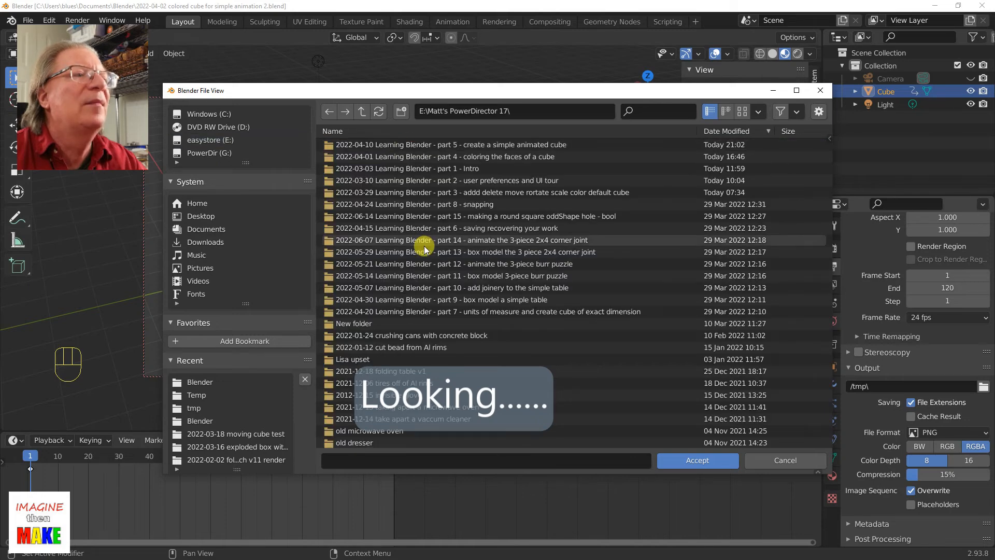
Step: Look through the project folders to find the one for this animated cube lesson
scroll(428, 276, "down", 1)
scroll(428, 276, "down", 15)
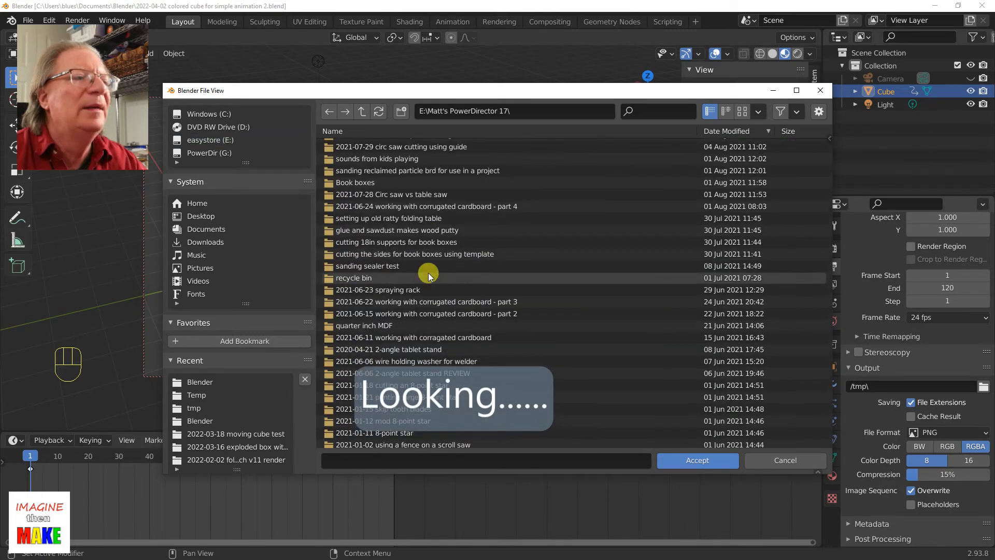
scroll(429, 273, "down", 15)
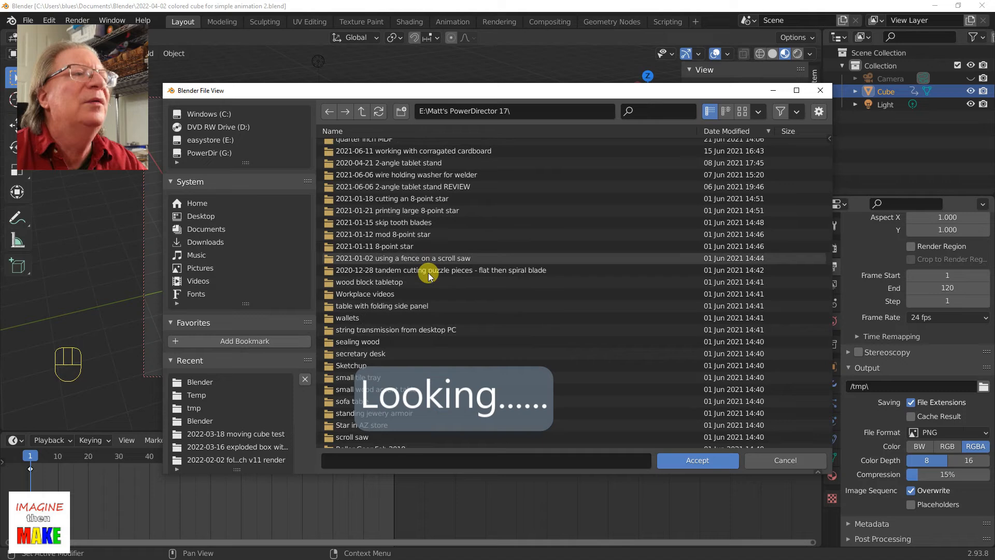
scroll(428, 272, "down", 10)
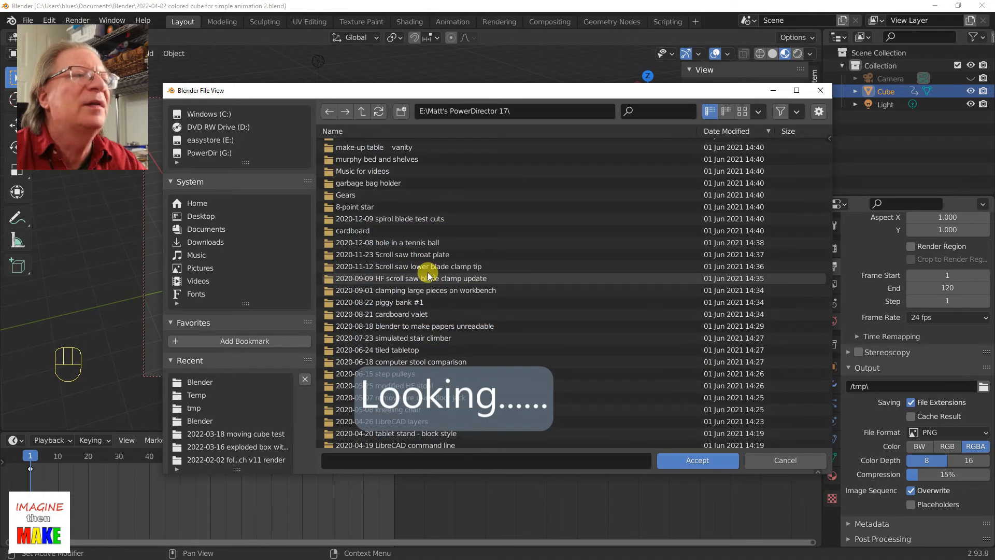
scroll(428, 272, "down", 20)
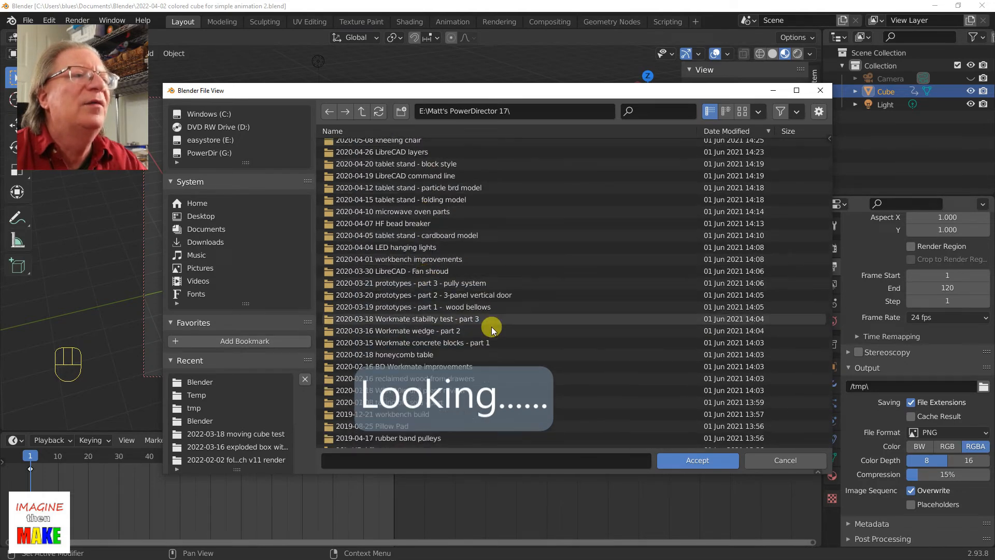
scroll(488, 327, "down", 15)
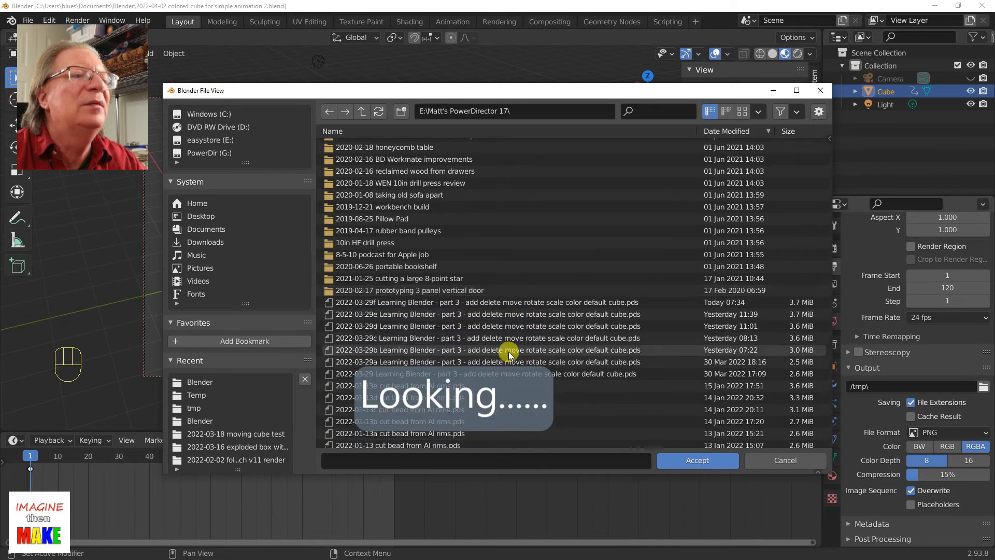
scroll(508, 358, "down", 14)
scroll(507, 370, "up", 12)
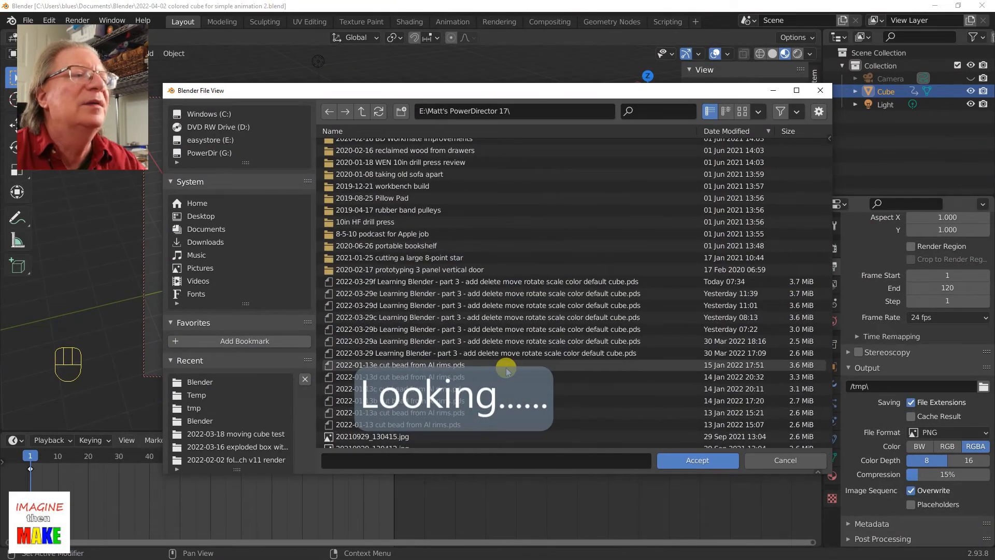
scroll(507, 369, "up", 15)
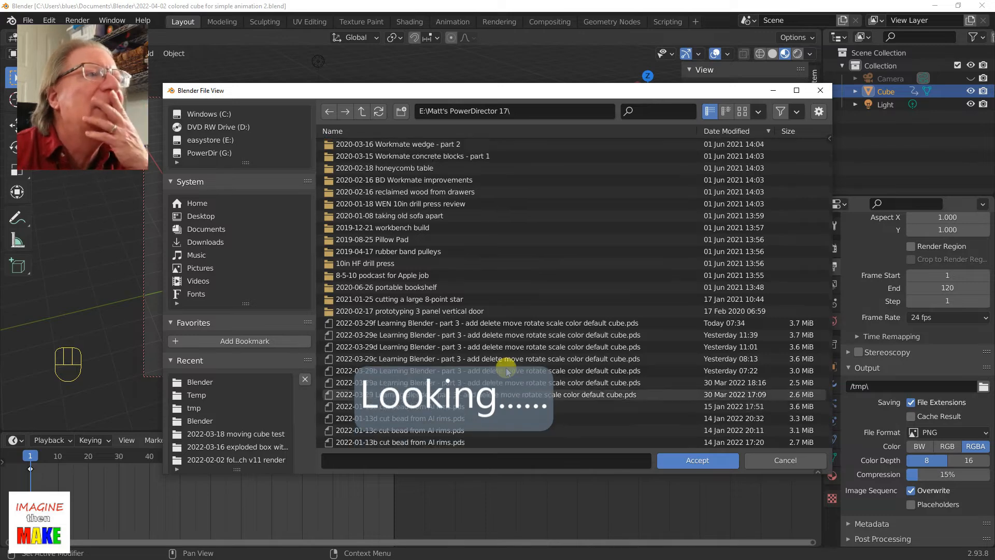
scroll(507, 369, "up", 4)
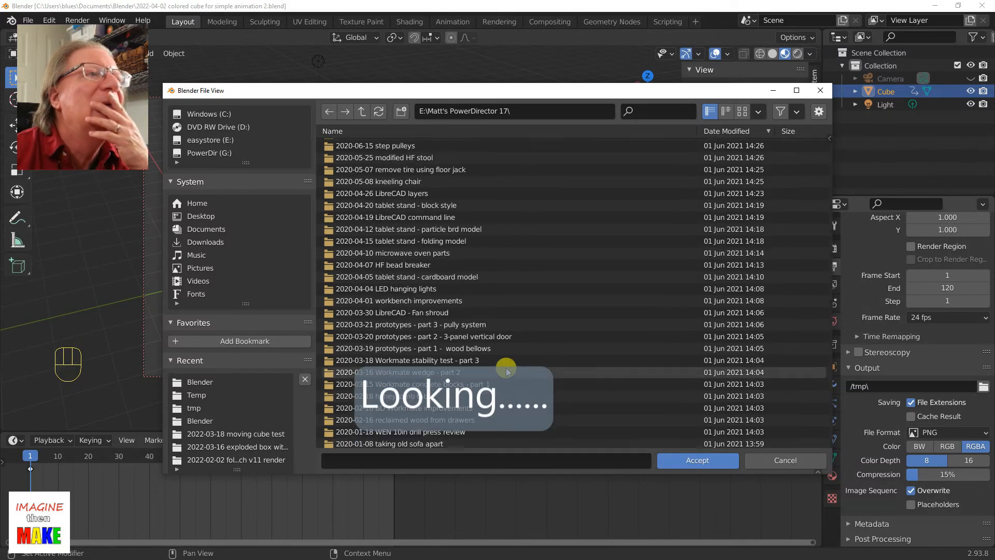
scroll(507, 370, "up", 10)
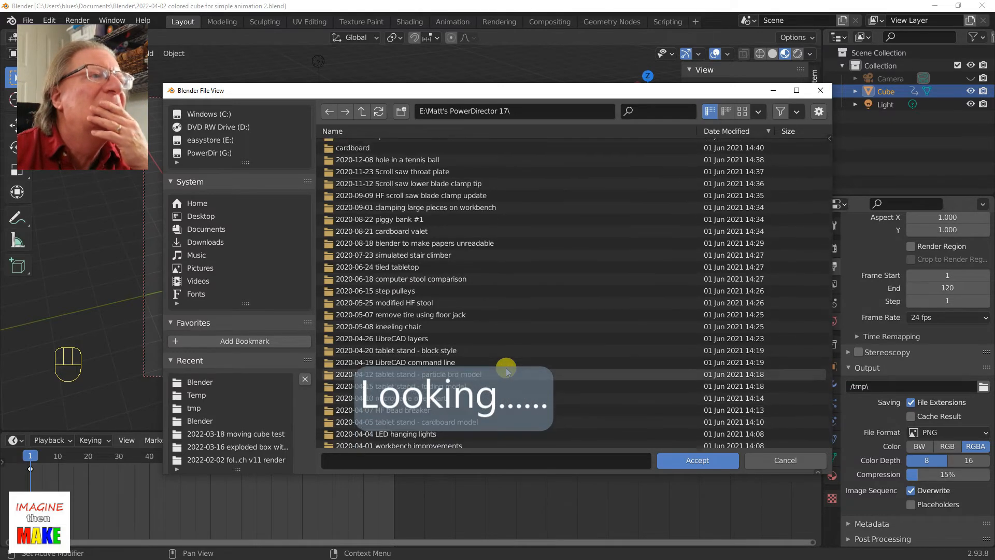
scroll(507, 369, "up", 12)
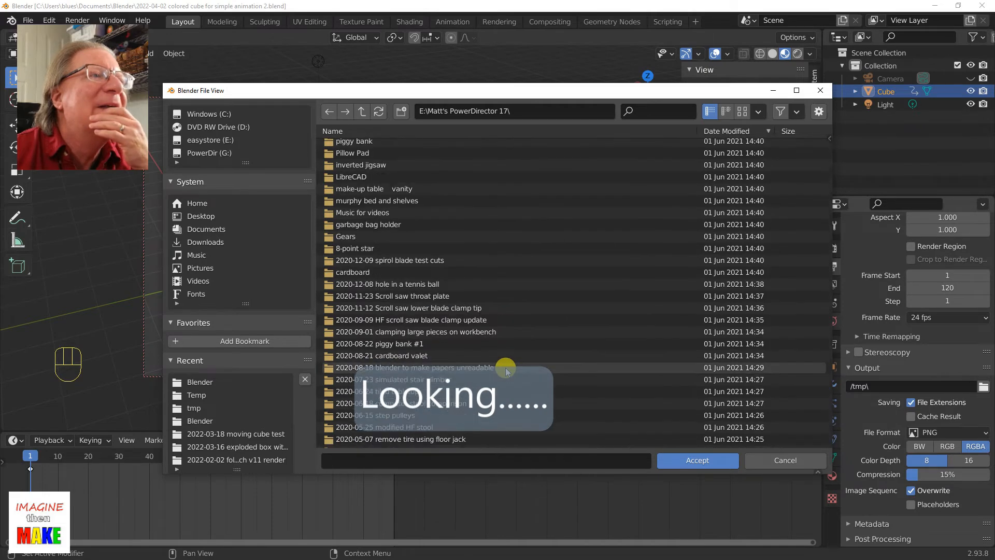
scroll(507, 369, "up", 10)
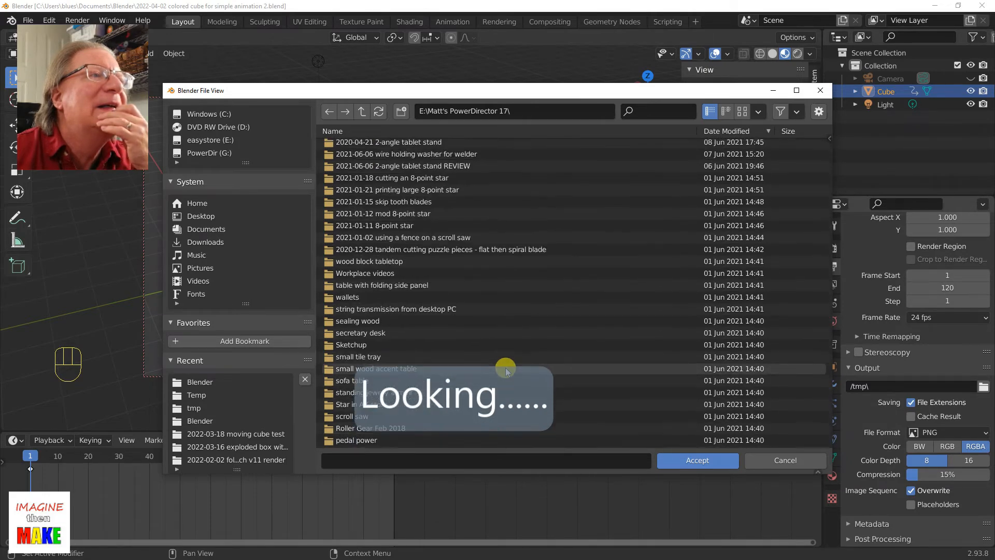
scroll(507, 370, "up", 12)
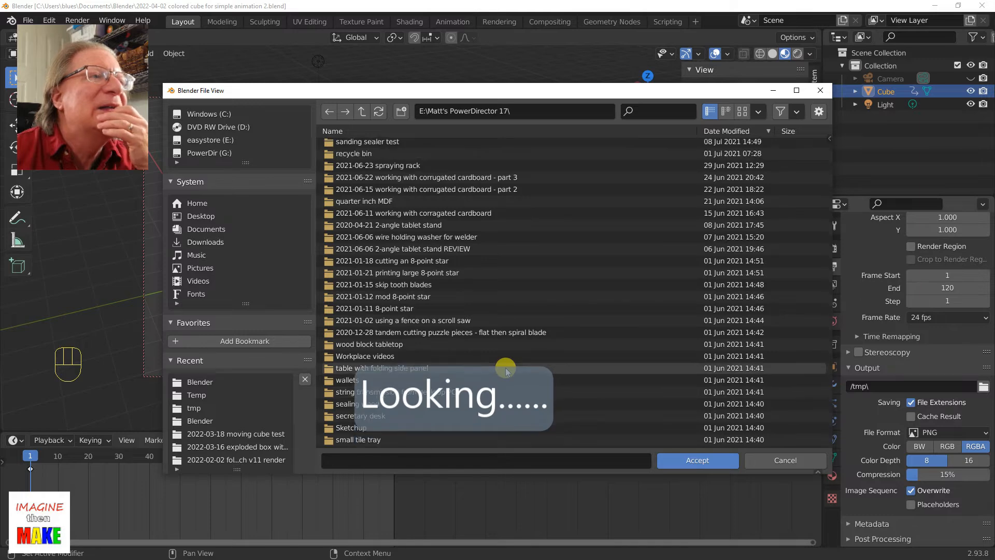
scroll(507, 370, "up", 2)
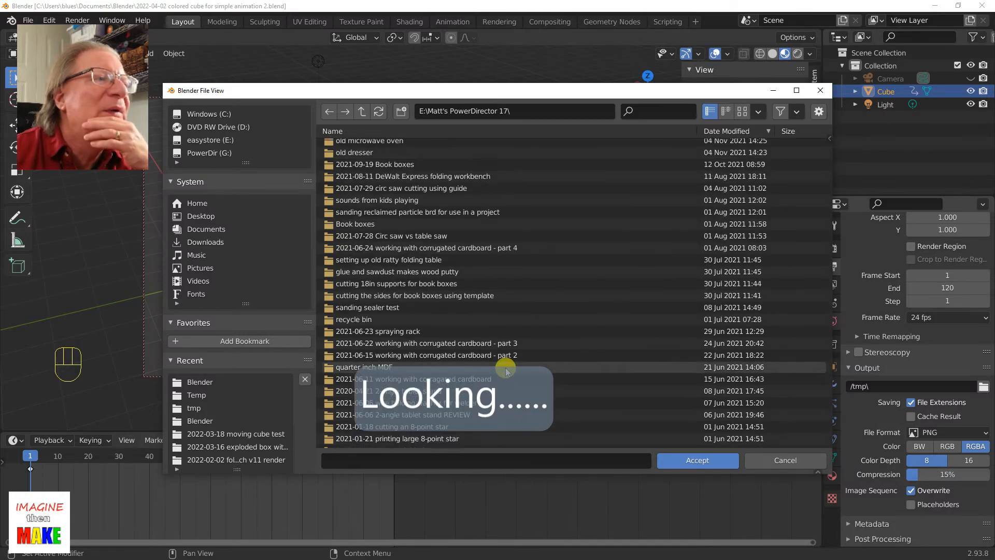
scroll(507, 369, "up", 4)
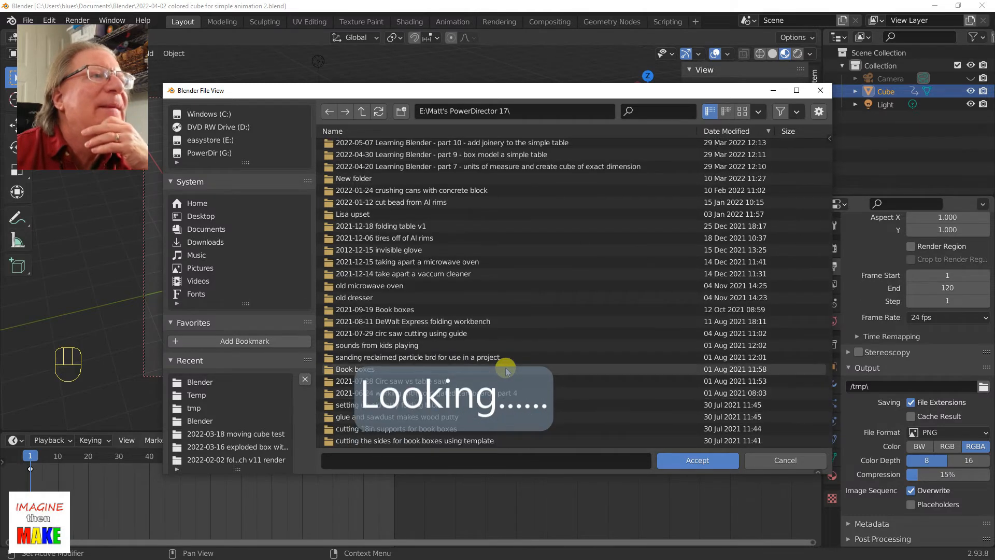
scroll(506, 371, "up", 6)
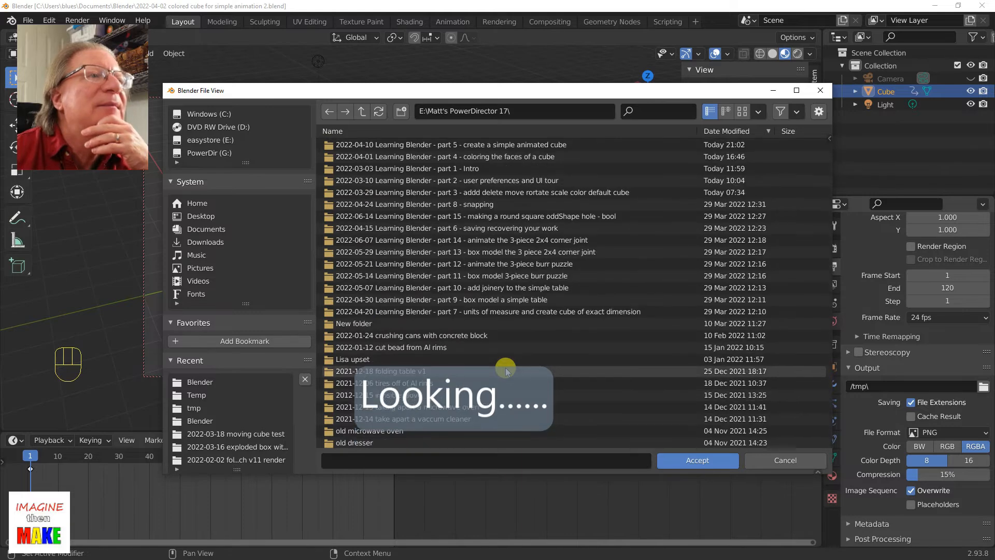
Step: Create a folder named "rendered output" inside the "2022-04-10 Learning Blender - part 5 - create a simple animated cube" folder
left_click(515, 146)
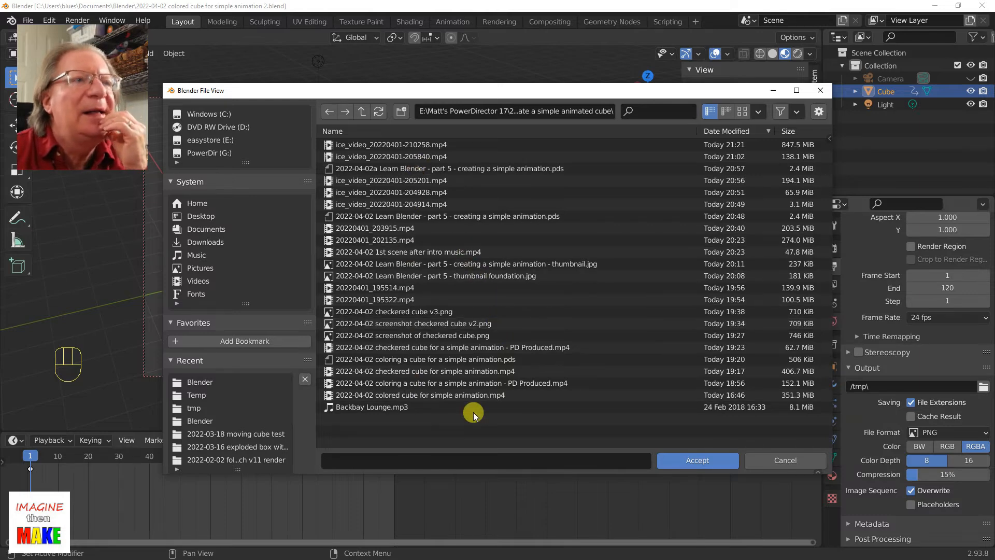
left_click(401, 112)
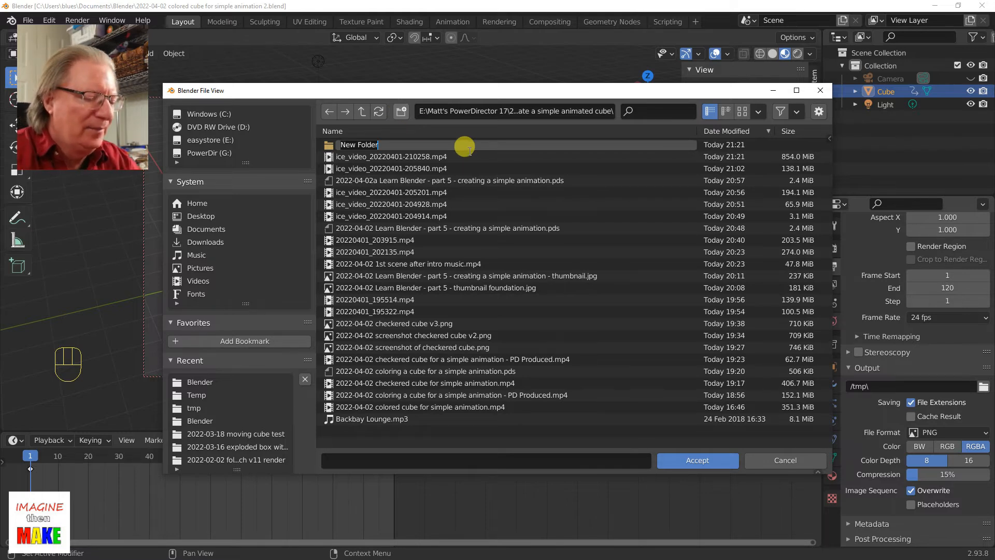
type("rendered output")
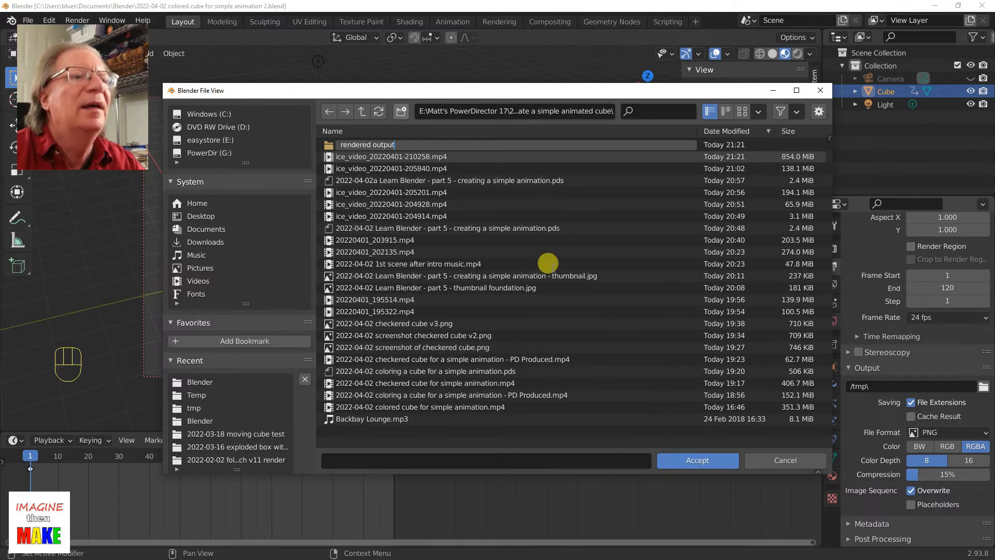
left_click(707, 464)
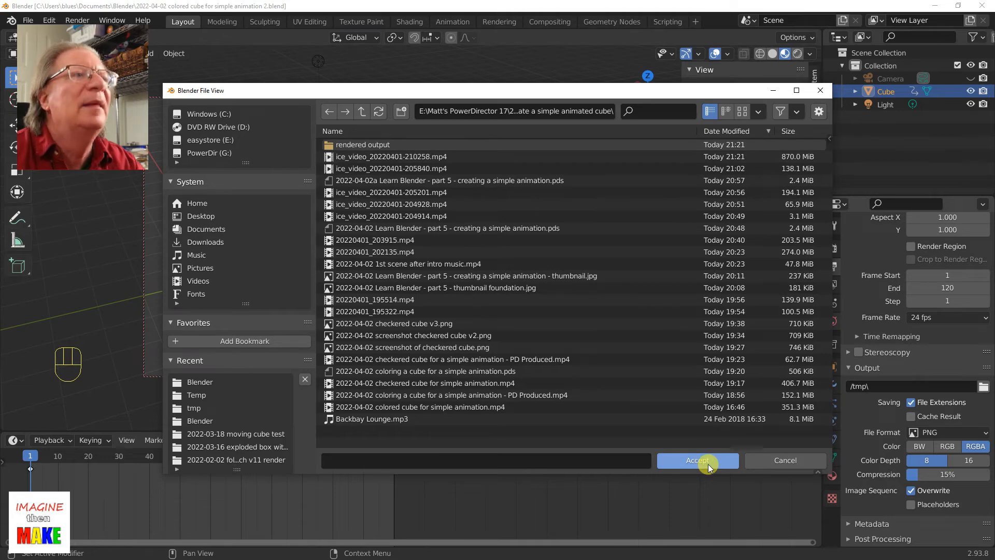
Step: Open the "rendered output" folder and accept it as the render output path
left_click(365, 145)
left_click(708, 461)
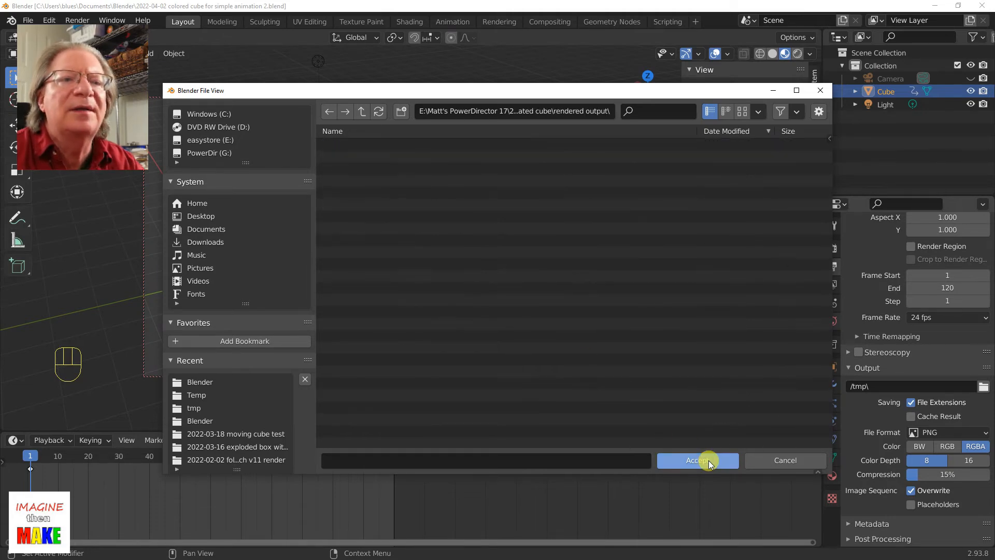
left_click(708, 460)
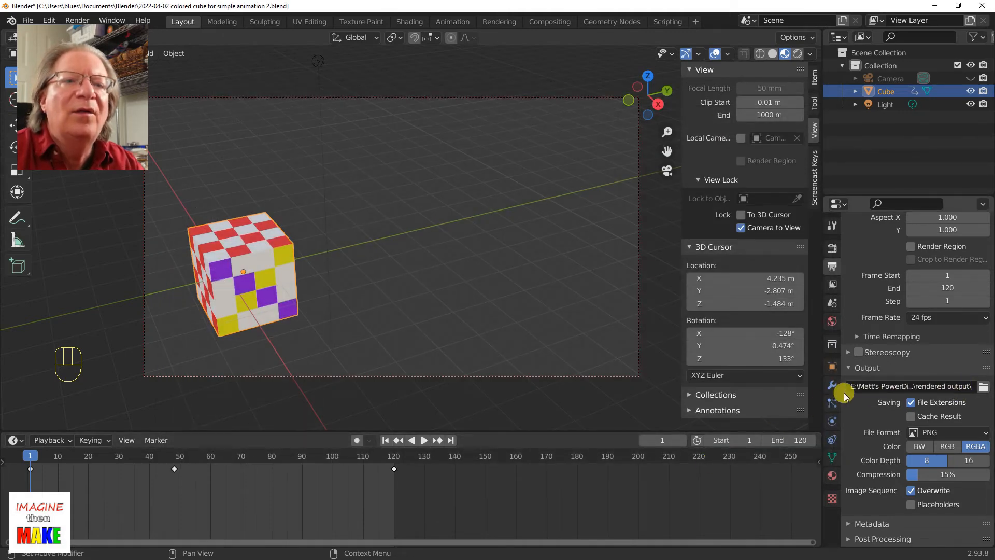
Step: Hide the 3D viewport's sidebar and widen the Properties editor to show more of the output path
left_click_drag(835, 395, 760, 395)
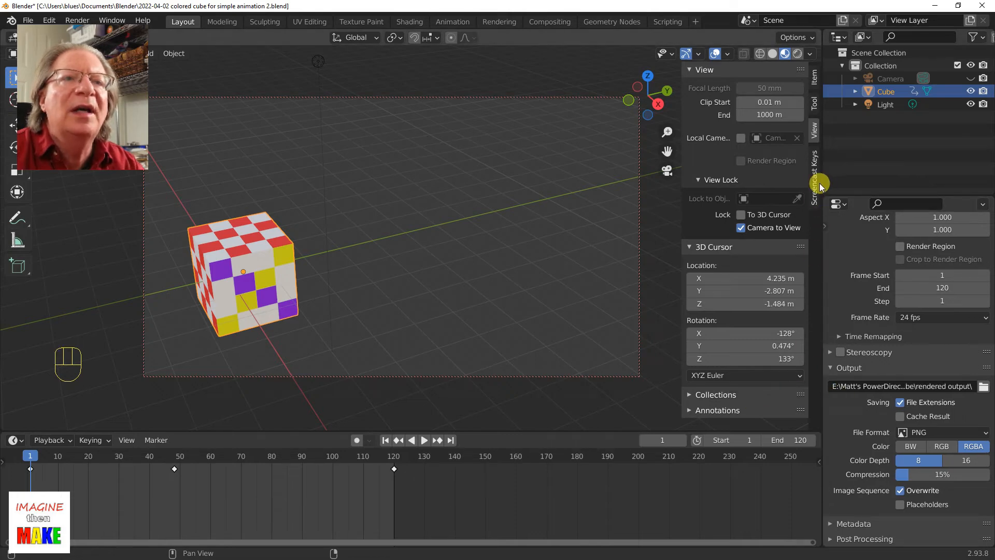
key("n")
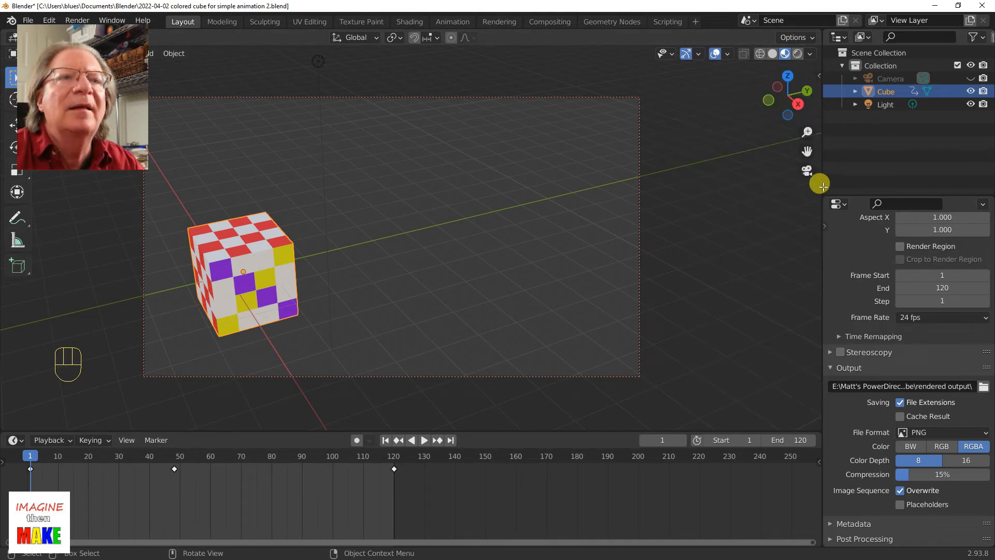
left_click_drag(817, 185, 574, 233)
left_click_drag(747, 235, 794, 248)
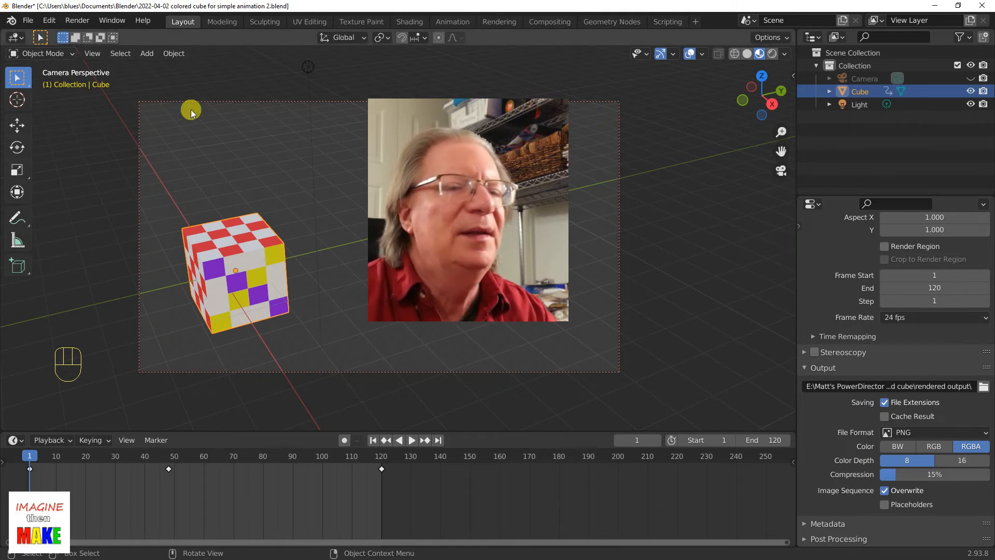
Step: Render the full animation to the chosen output folder
left_click(86, 23)
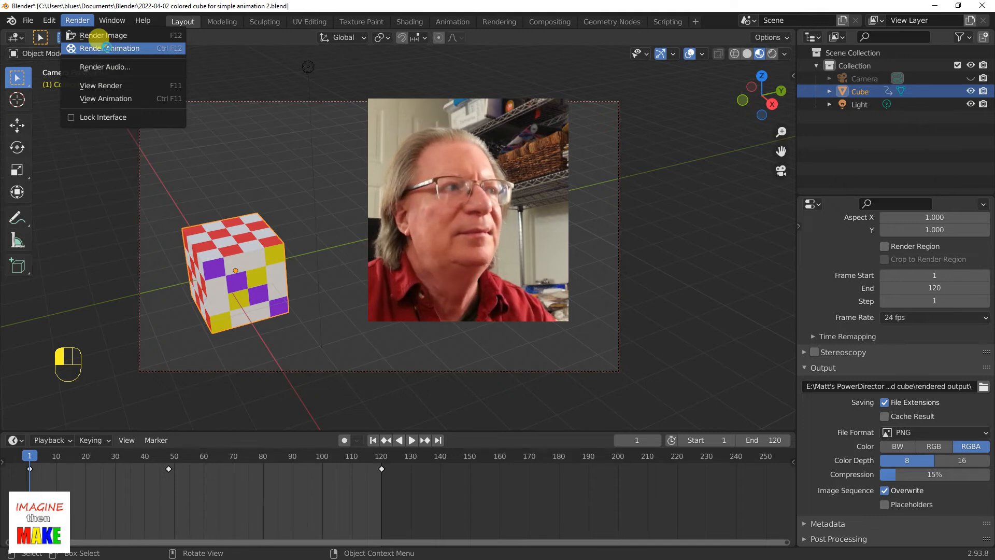
left_click(99, 36)
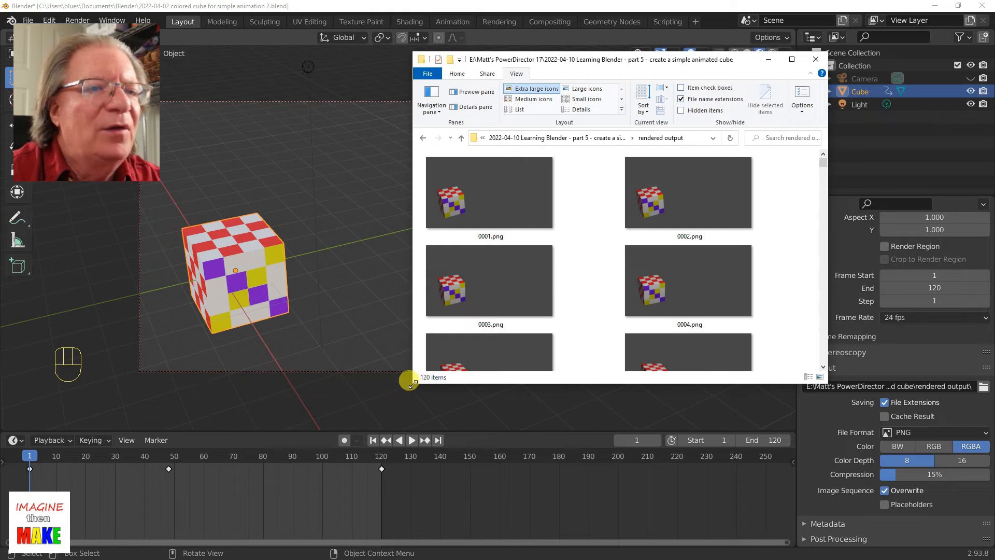
Step: In File Explorer, enlarge the "rendered output" window and examine the sequence of rendered PNG frames
left_click_drag(409, 384, 328, 470)
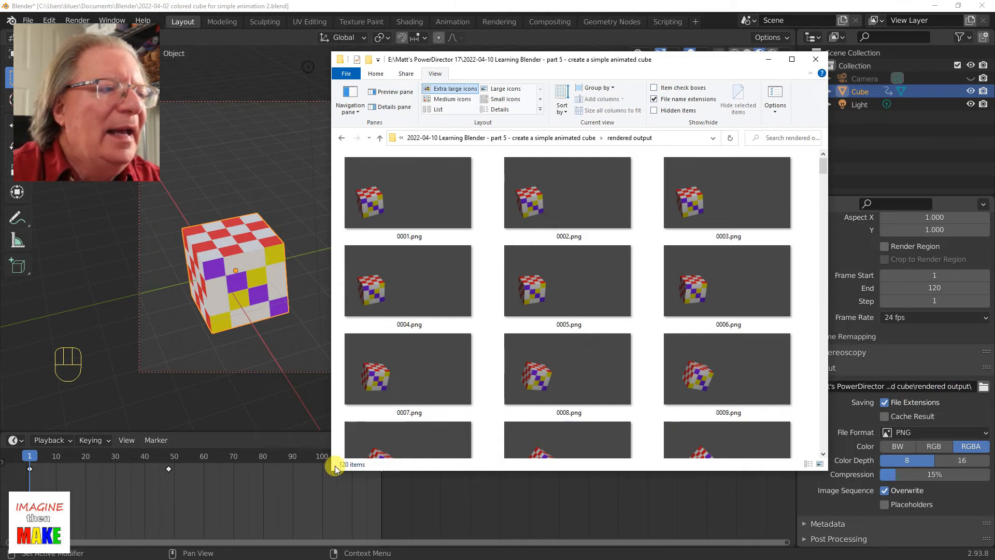
left_click_drag(329, 469, 154, 495)
left_click(229, 213)
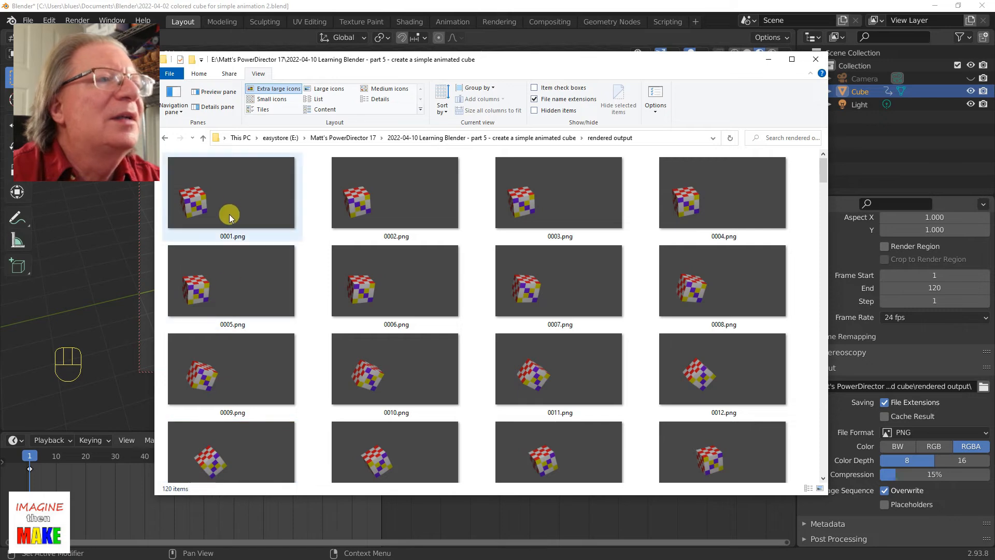
left_click(363, 210)
left_click(531, 210)
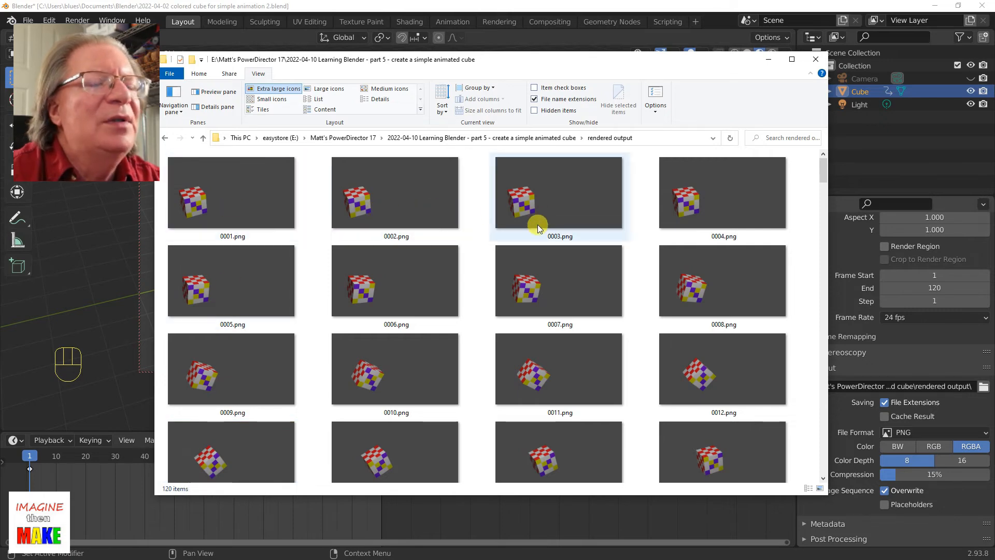
left_click(667, 207)
left_click(540, 252)
left_click(241, 317)
left_click(435, 311)
left_click(570, 309)
left_click(676, 306)
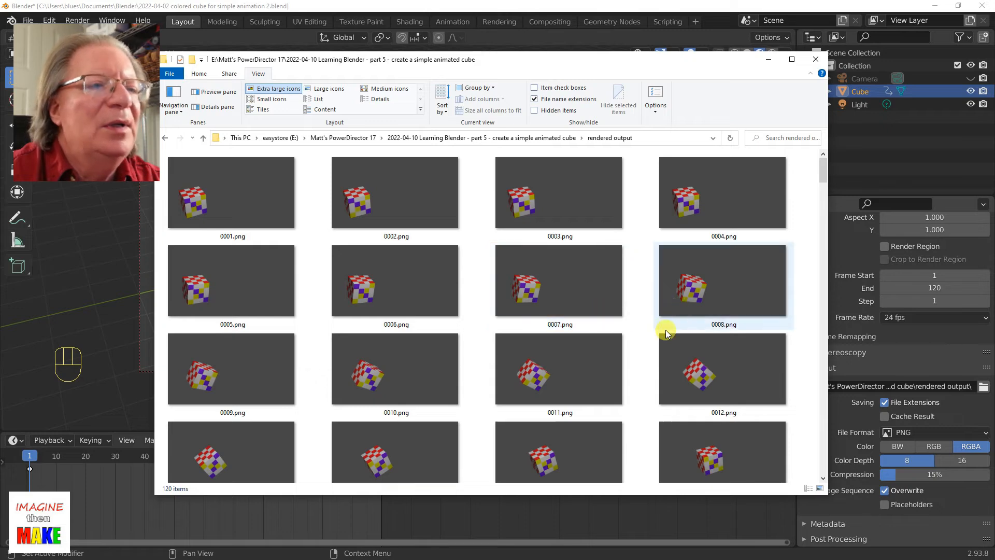
left_click(516, 400)
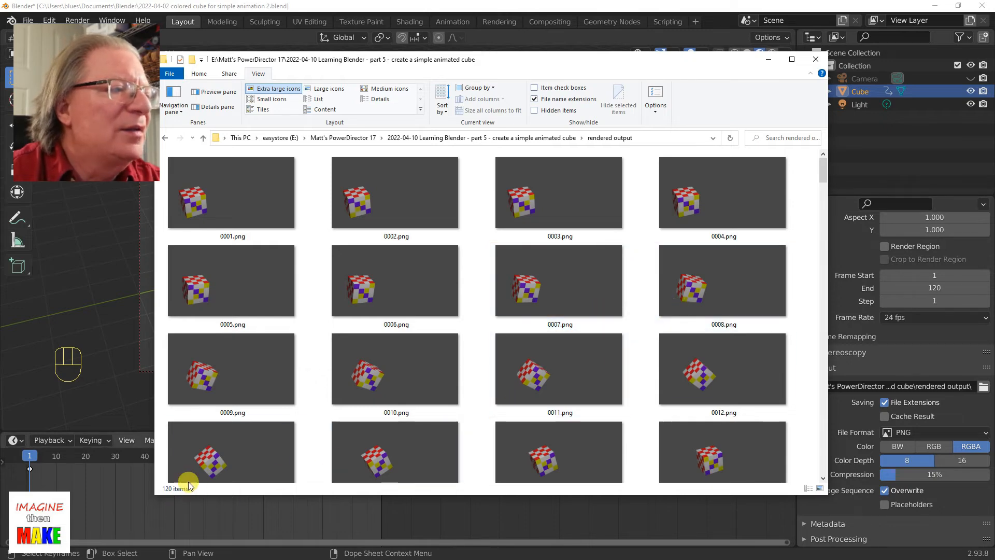